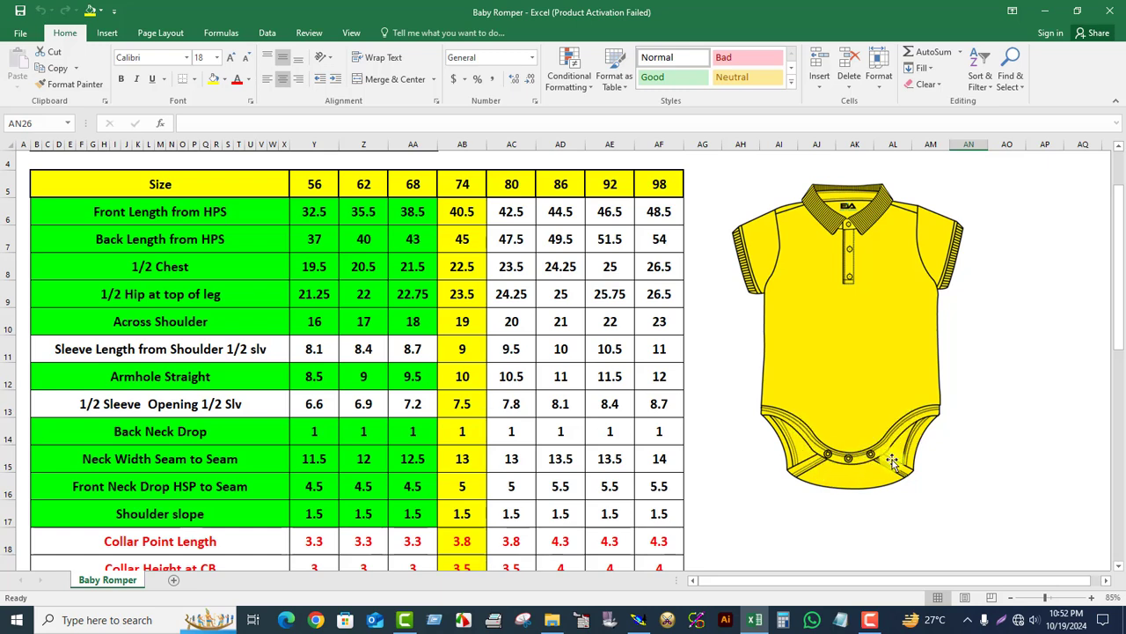
- Switch to Modaris and draw a Bezier line about 3.7 cm long from the inner crotch vertical up to the curved leg-opening line
{"action": "left_click", "coordinate": [635, 620]}
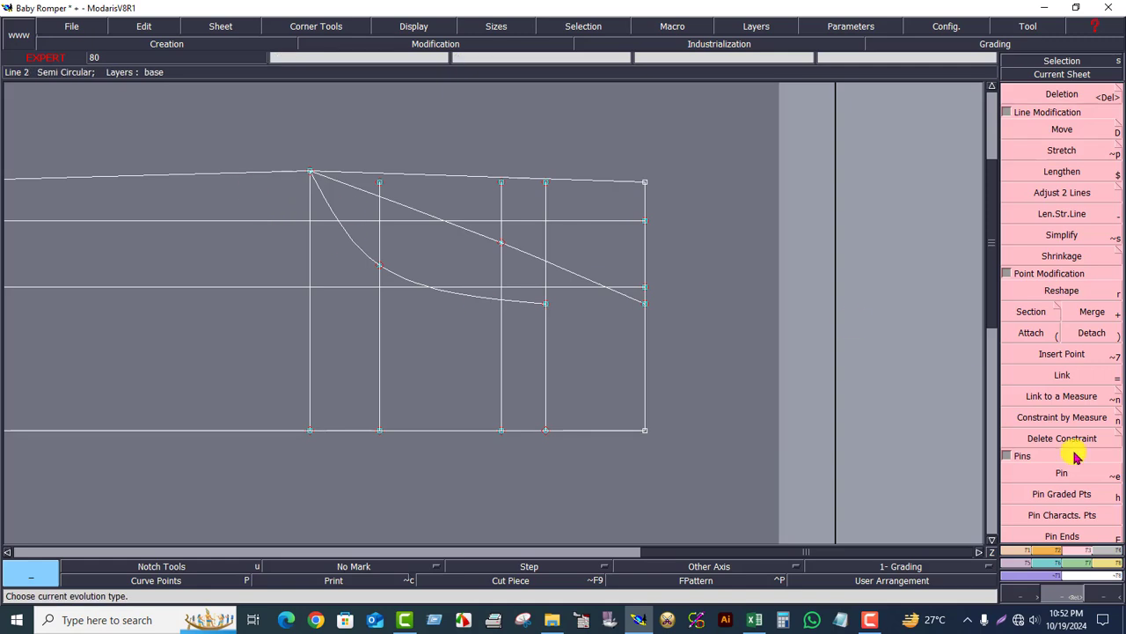
{"action": "left_click", "coordinate": [1063, 582]}
{"action": "left_click_drag", "start_coordinate": [247, 130], "coordinate": [698, 462]}
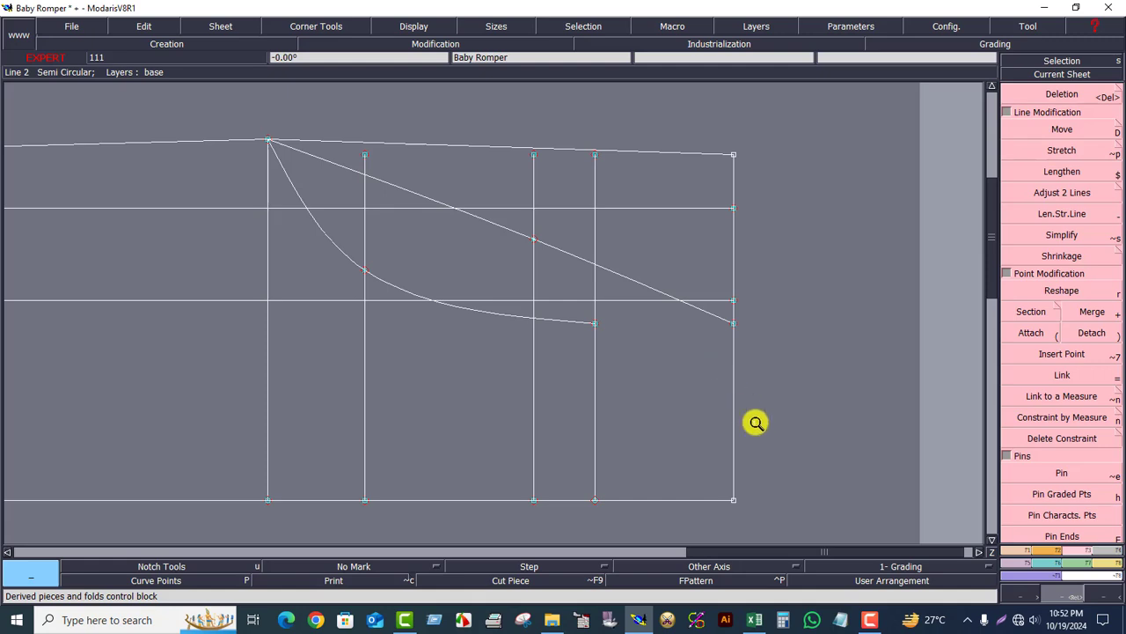
{"action": "left_click", "coordinate": [1021, 550]}
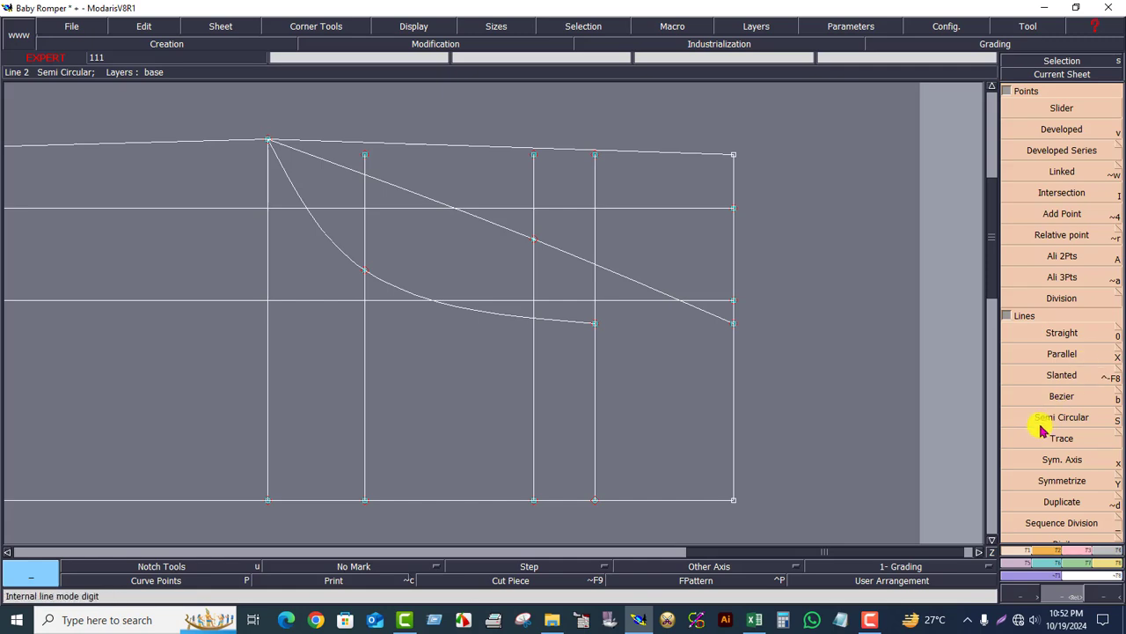
{"action": "left_click", "coordinate": [1062, 396]}
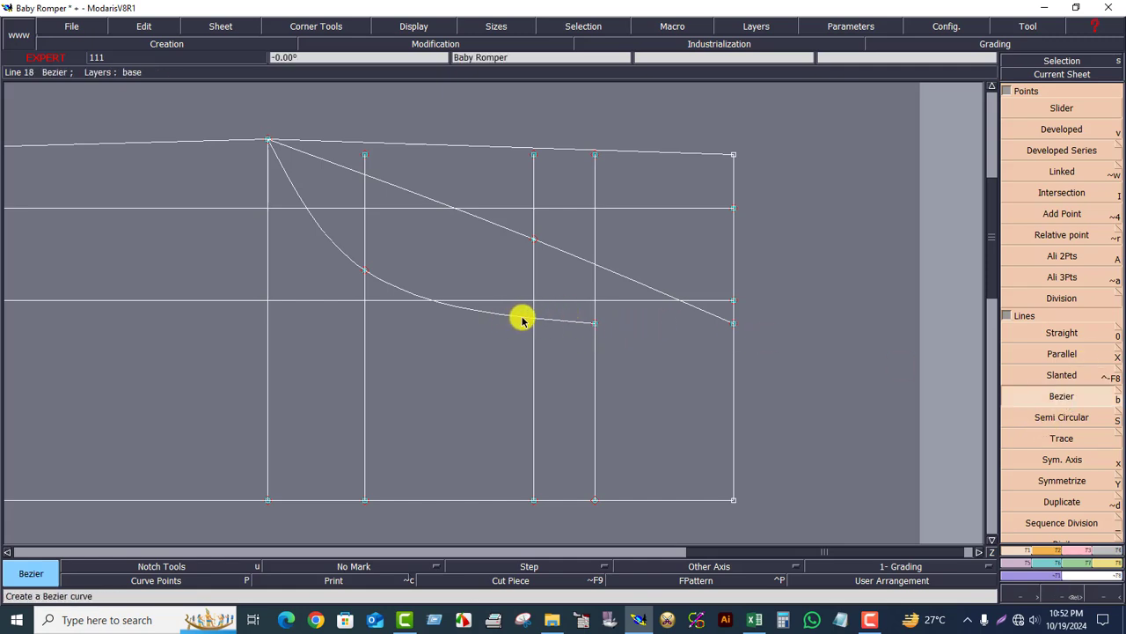
{"action": "left_click", "coordinate": [594, 500]}
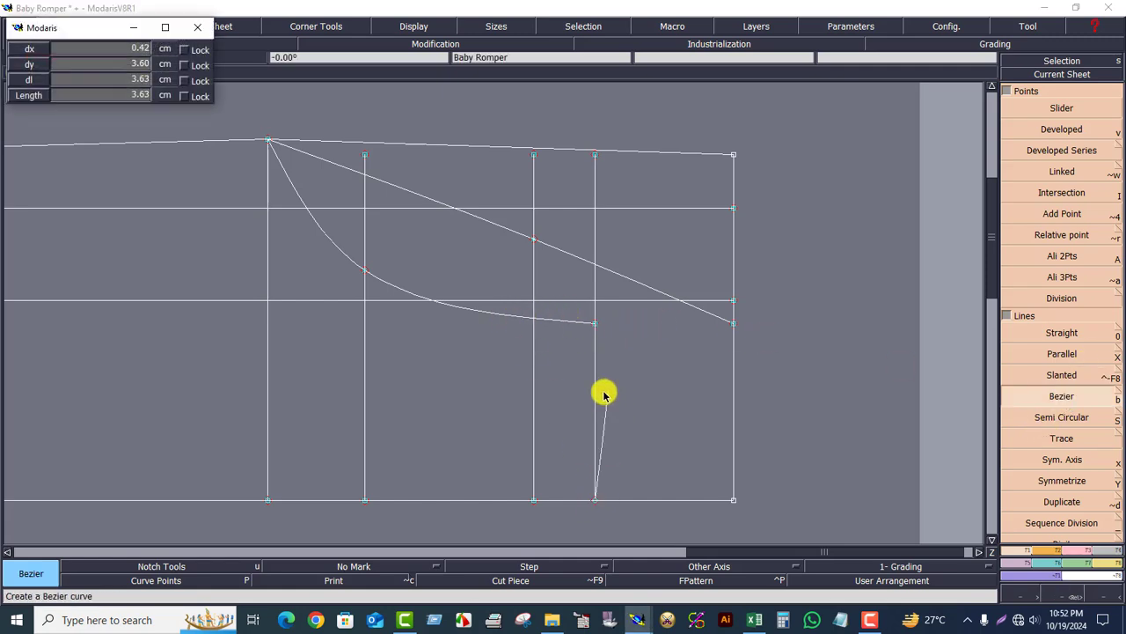
{"action": "left_click", "coordinate": [595, 396]}
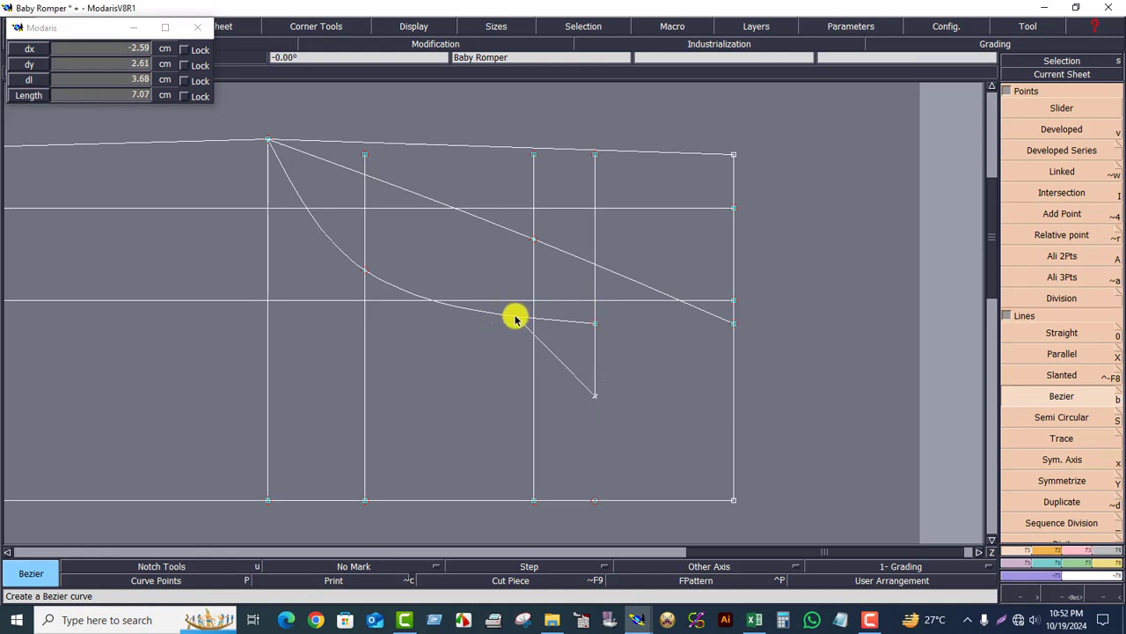
{"action": "left_click", "coordinate": [514, 318]}
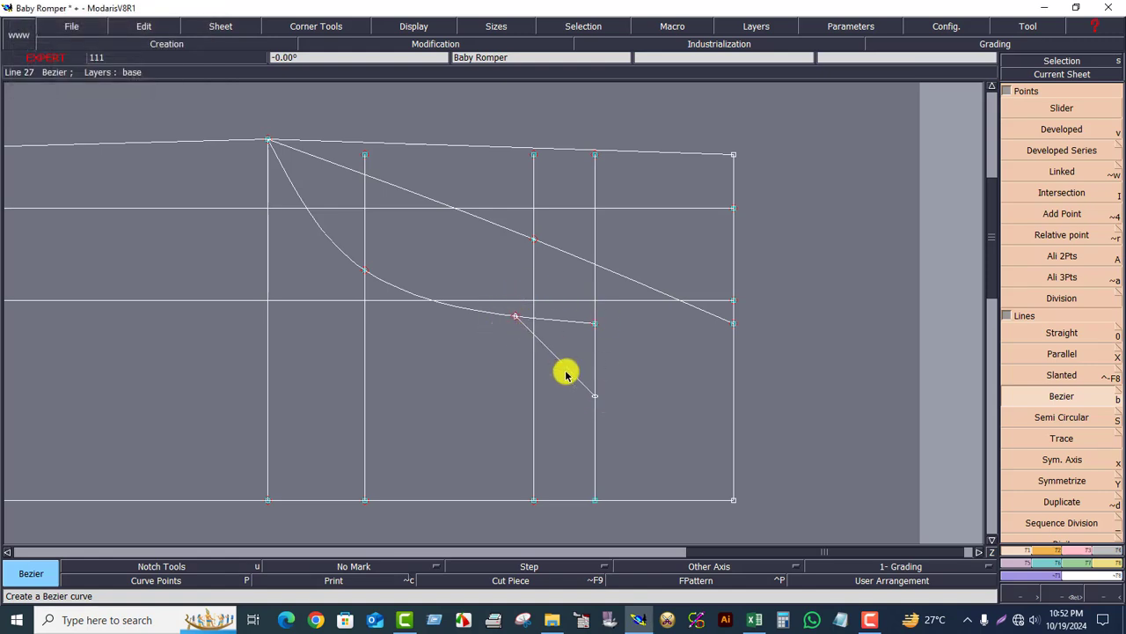
- Draw a second Bezier line from the pattern's outer end vertical up to the slanted leg-opening line
{"action": "left_click", "coordinate": [734, 500]}
{"action": "left_click", "coordinate": [734, 414]}
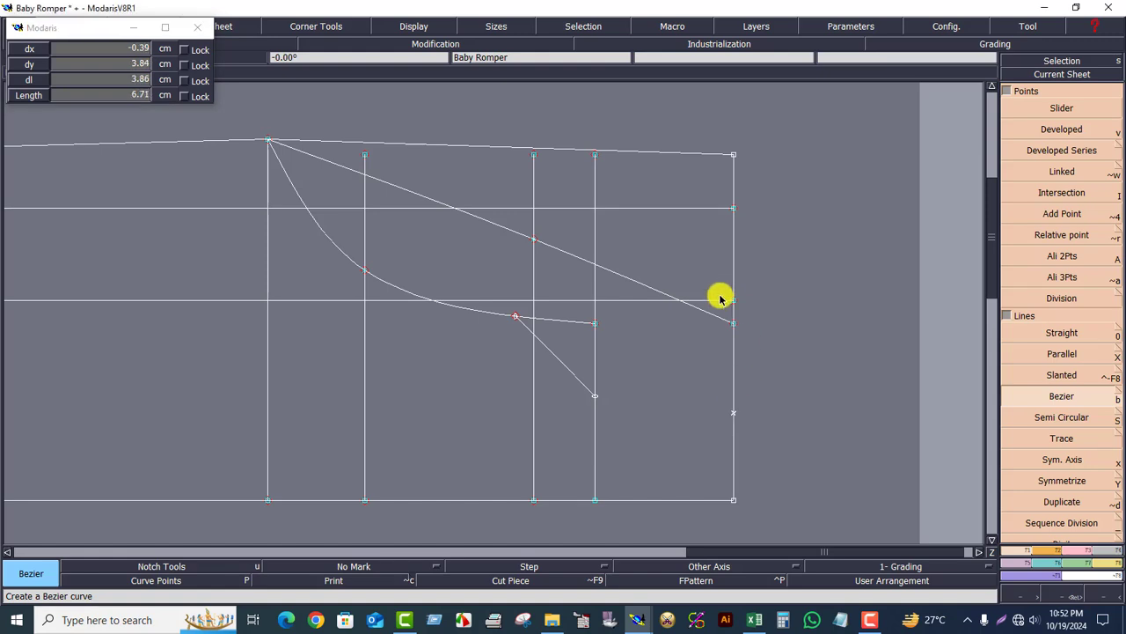
{"action": "left_click", "coordinate": [657, 292]}
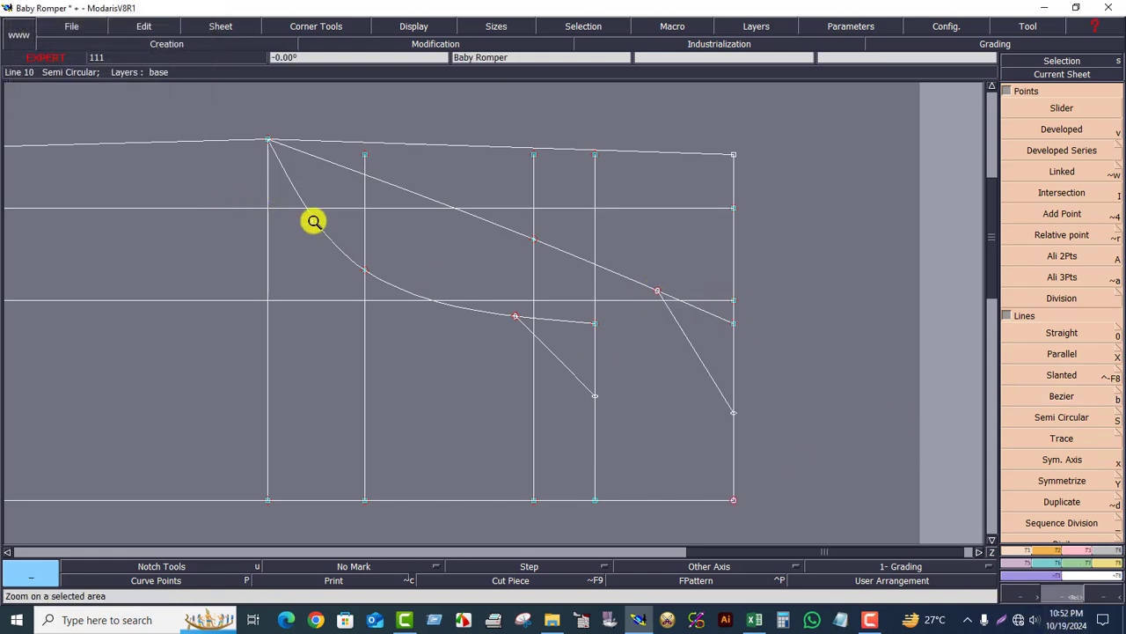
- Display the curve handles around the two new Bezier lines at the crotch end of the pattern
{"action": "left_click_drag", "start_coordinate": [314, 222], "coordinate": [653, 500]}
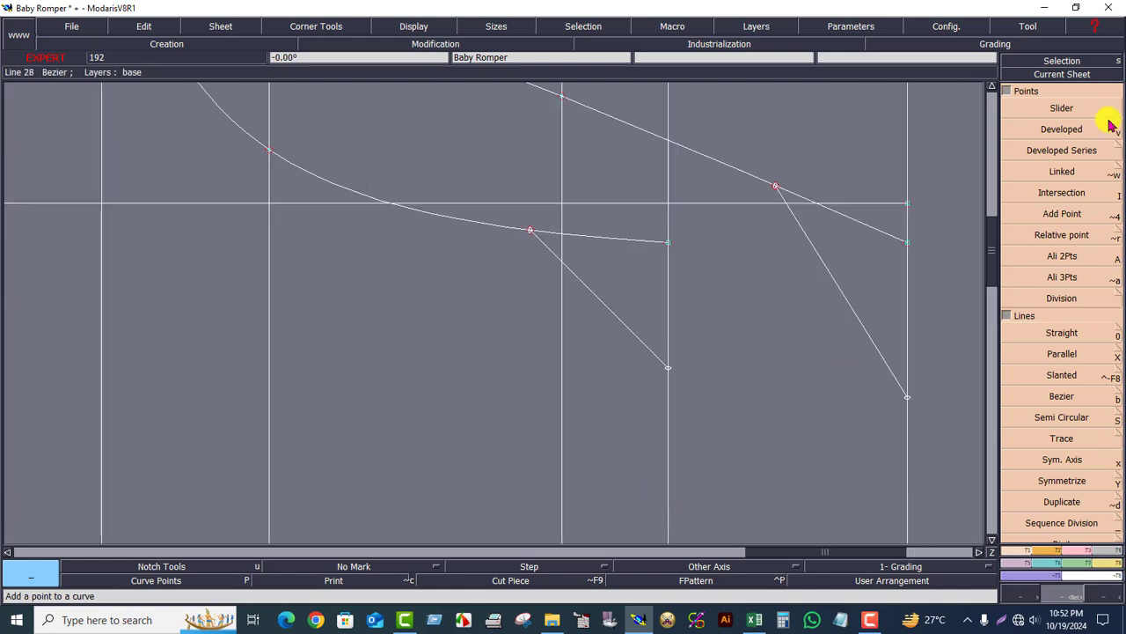
{"action": "left_click", "coordinate": [1047, 72]}
{"action": "key", "text": "Home"}
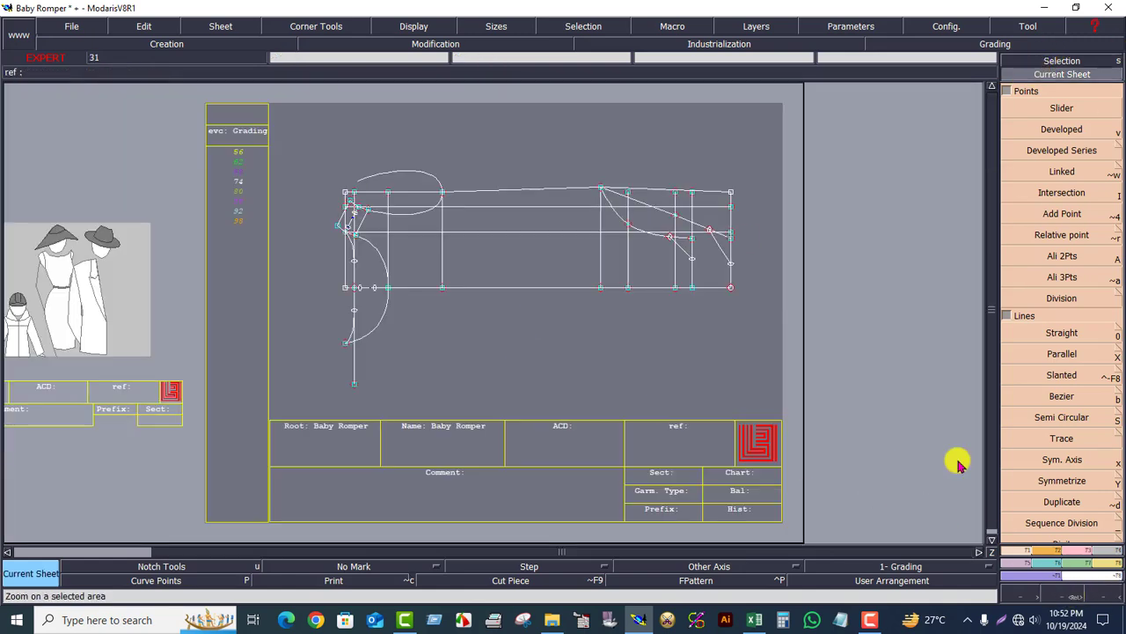
{"action": "key", "text": "z"}
{"action": "left_click_drag", "start_coordinate": [590, 209], "coordinate": [719, 330]}
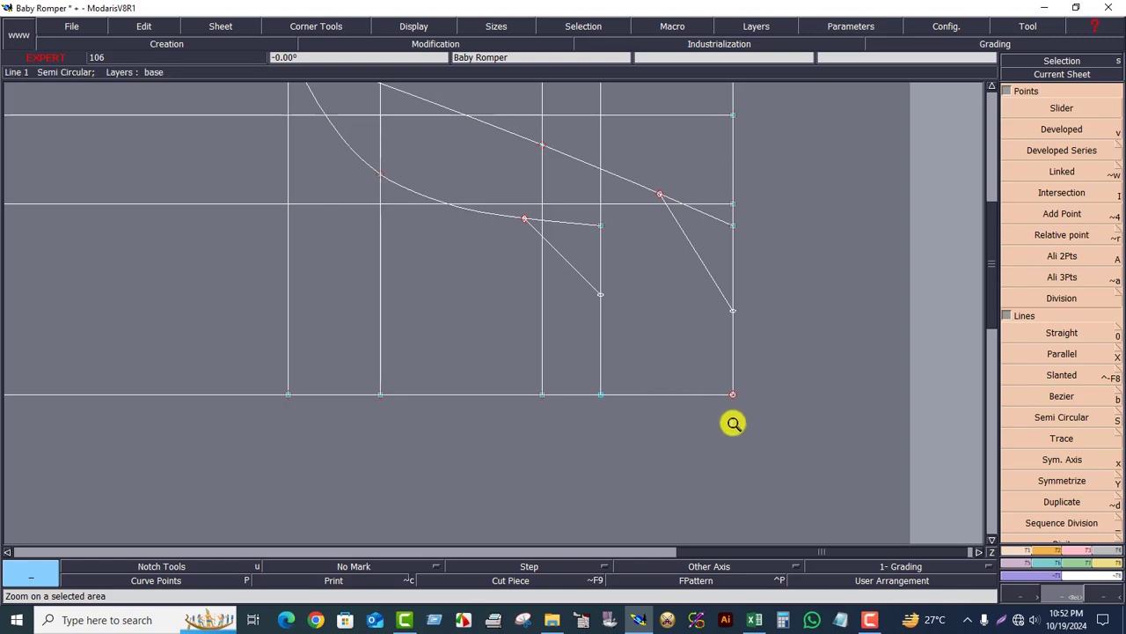
{"action": "left_click_drag", "start_coordinate": [732, 422], "coordinate": [731, 520]}
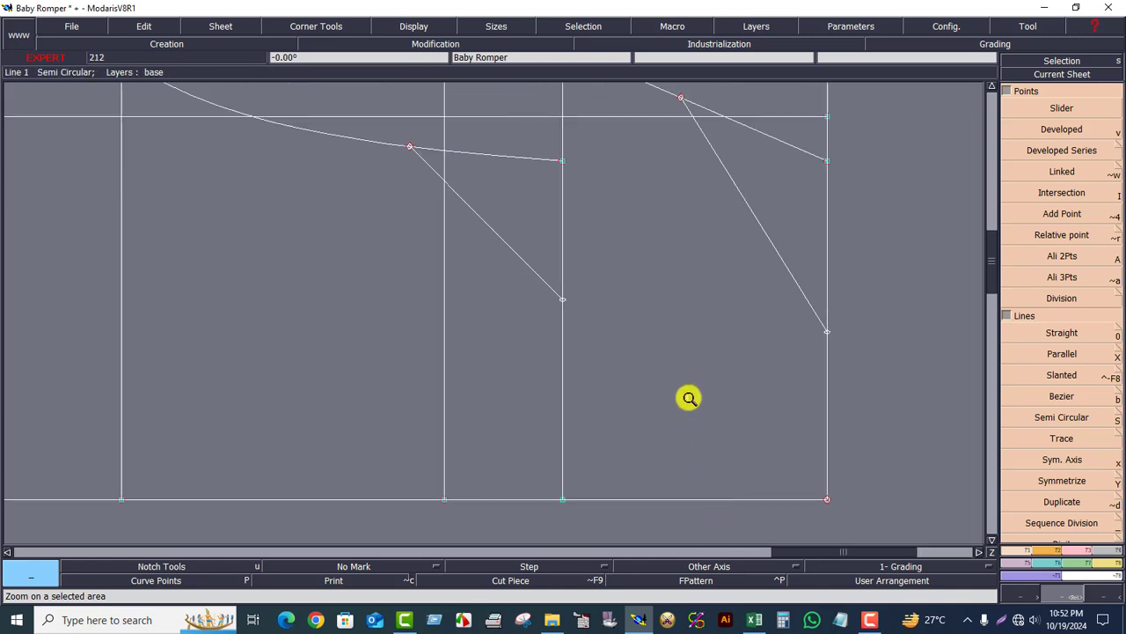
{"action": "left_click", "coordinate": [414, 26]}
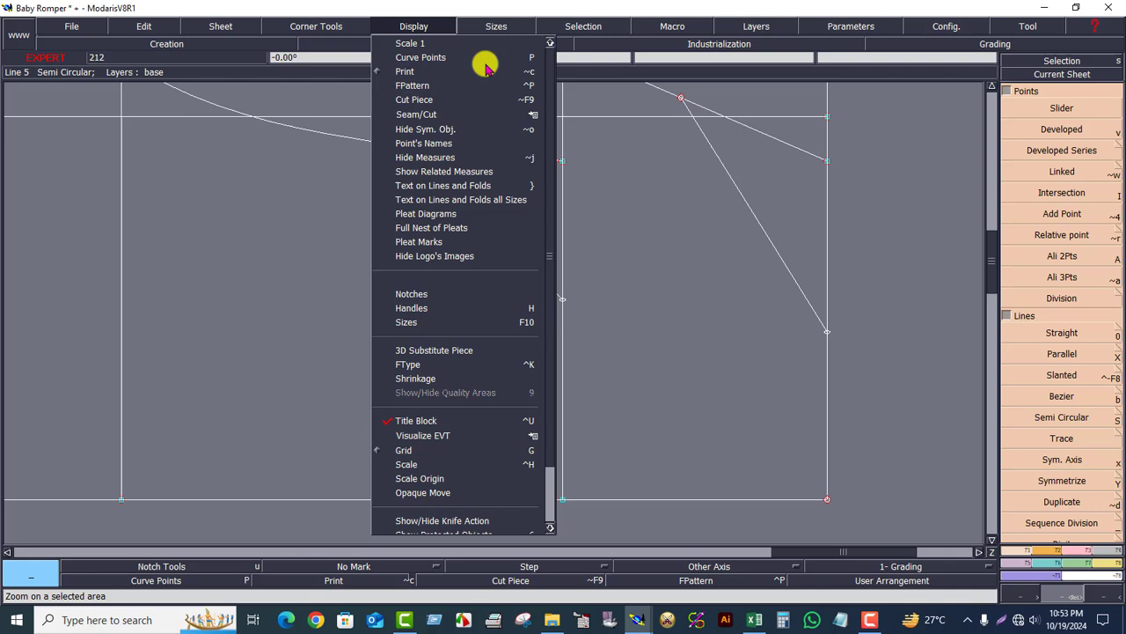
{"action": "left_click", "coordinate": [411, 308]}
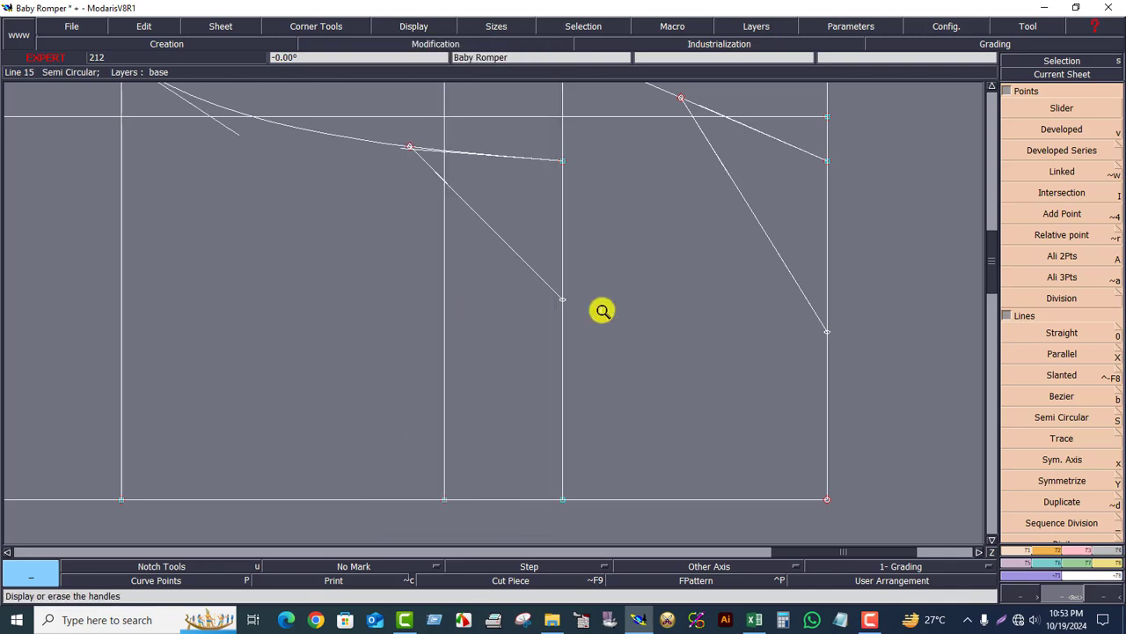
- Reshape the inner Bezier line into a rounded corner, sliding its upper end along the leg curve and aligning that end's handle with the curve
{"action": "left_click", "coordinate": [1081, 558]}
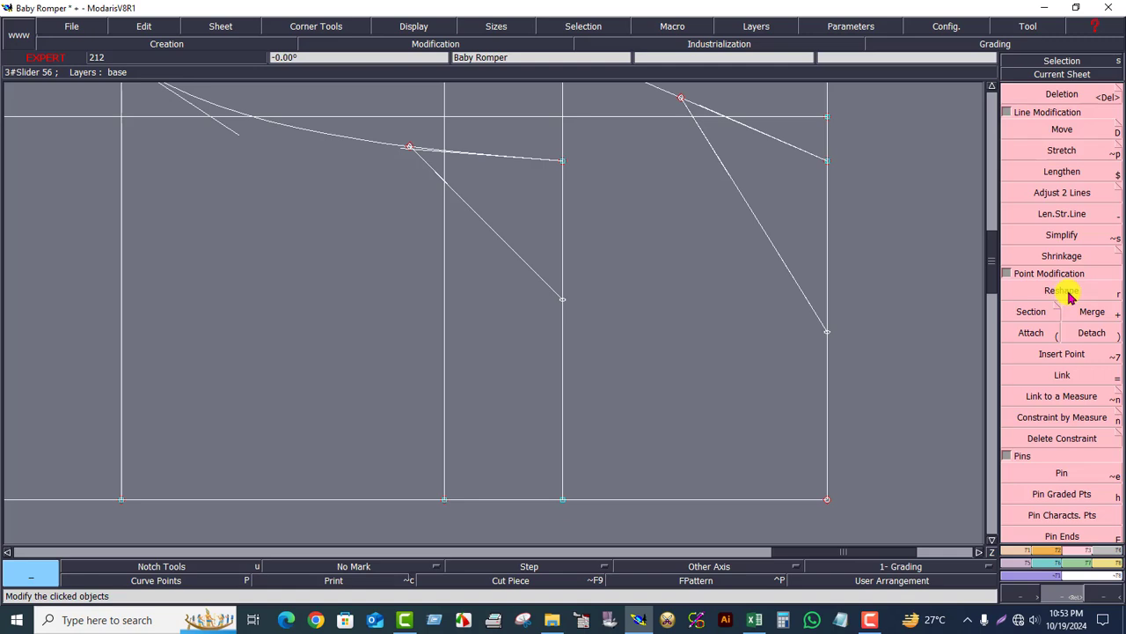
{"action": "left_click", "coordinate": [1069, 293]}
{"action": "left_click_drag", "start_coordinate": [525, 266], "coordinate": [559, 208]}
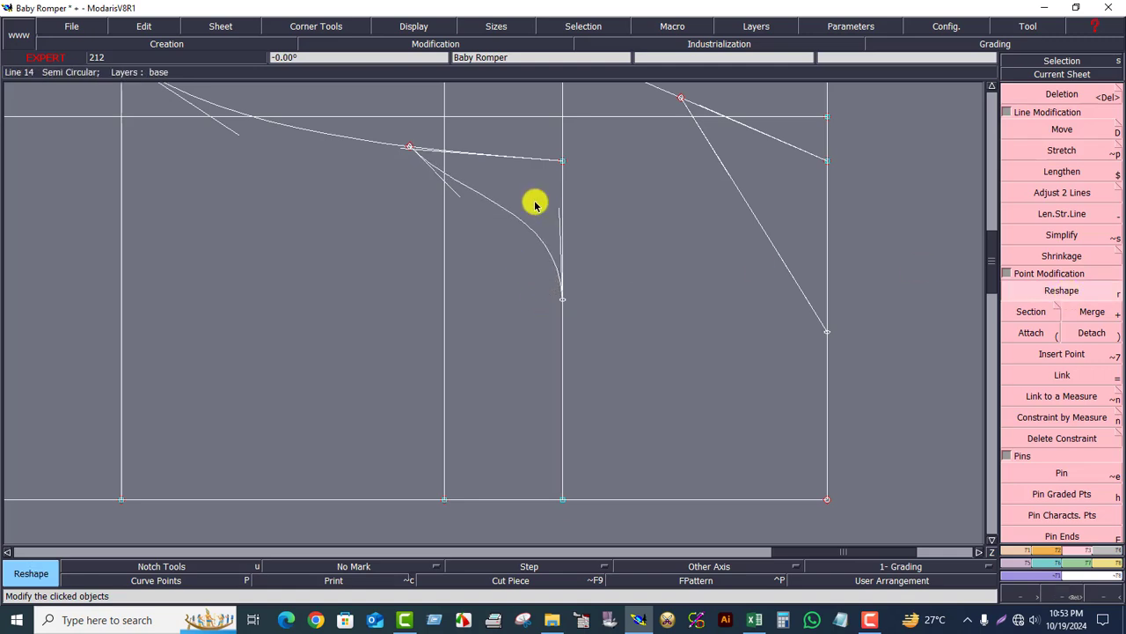
{"action": "left_click_drag", "start_coordinate": [460, 195], "coordinate": [551, 164]}
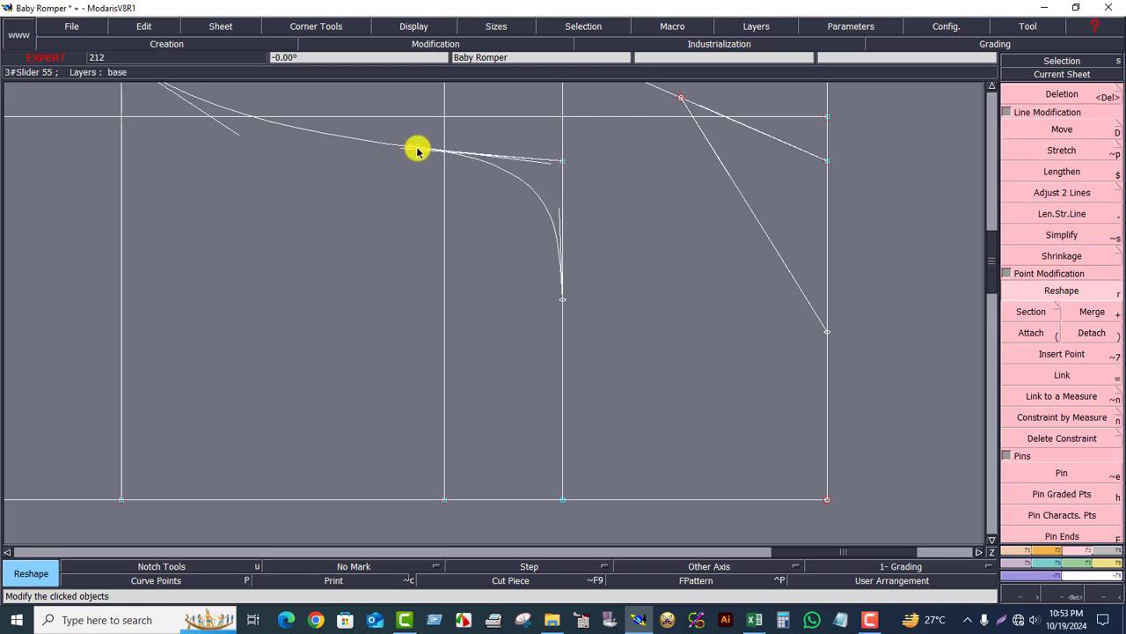
{"action": "left_click_drag", "start_coordinate": [418, 150], "coordinate": [431, 152]}
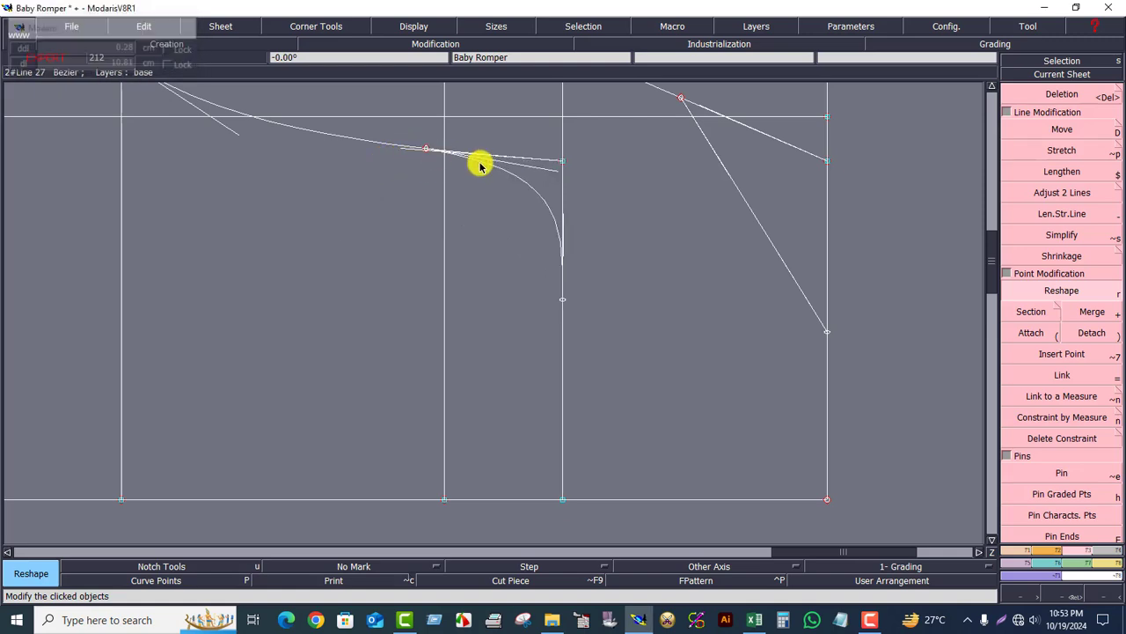
{"action": "left_click", "coordinate": [563, 161]}
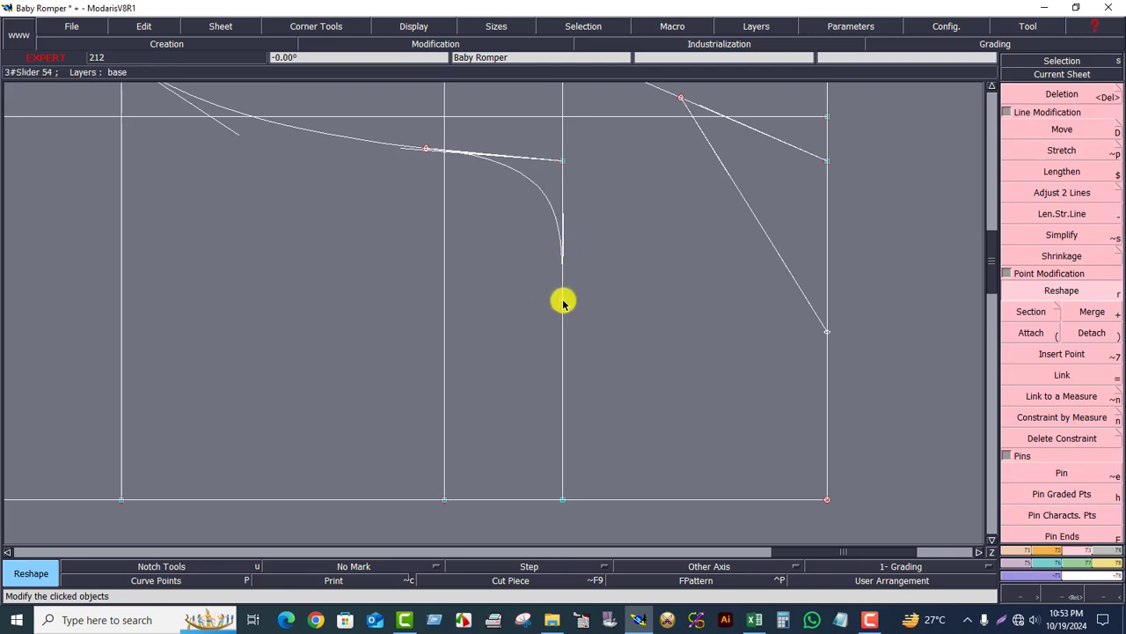
- Slide the inner curve's lower end down the vertical line and align its handle with the vertical to smooth the rounding
{"action": "left_click", "coordinate": [559, 311]}
{"action": "left_click", "coordinate": [560, 319]}
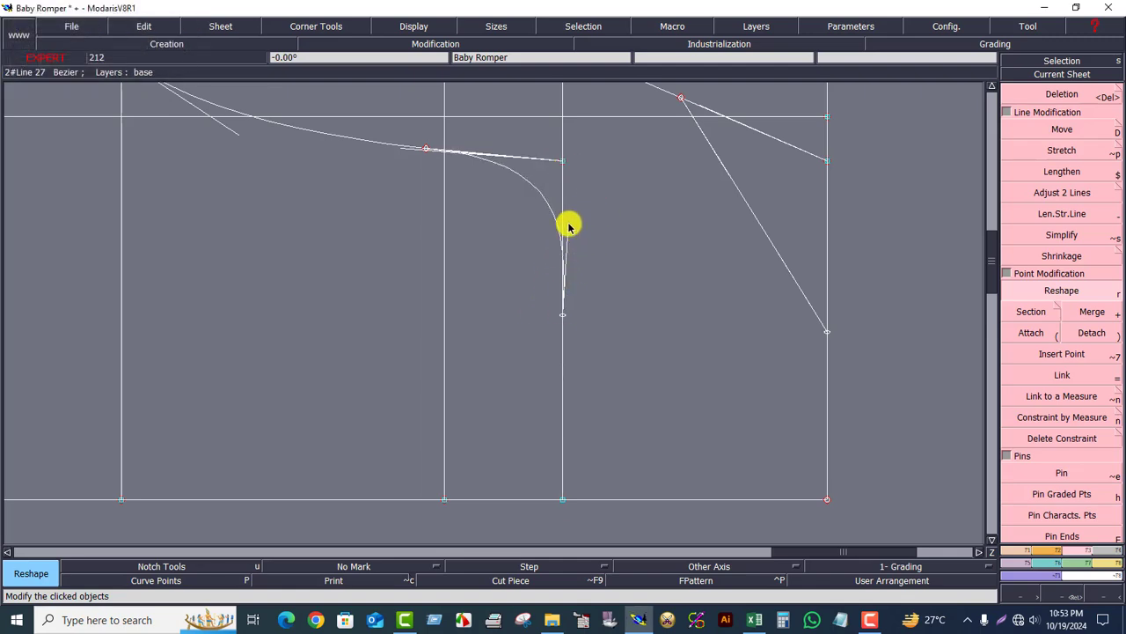
{"action": "left_click", "coordinate": [568, 227]}
{"action": "left_click", "coordinate": [563, 222]}
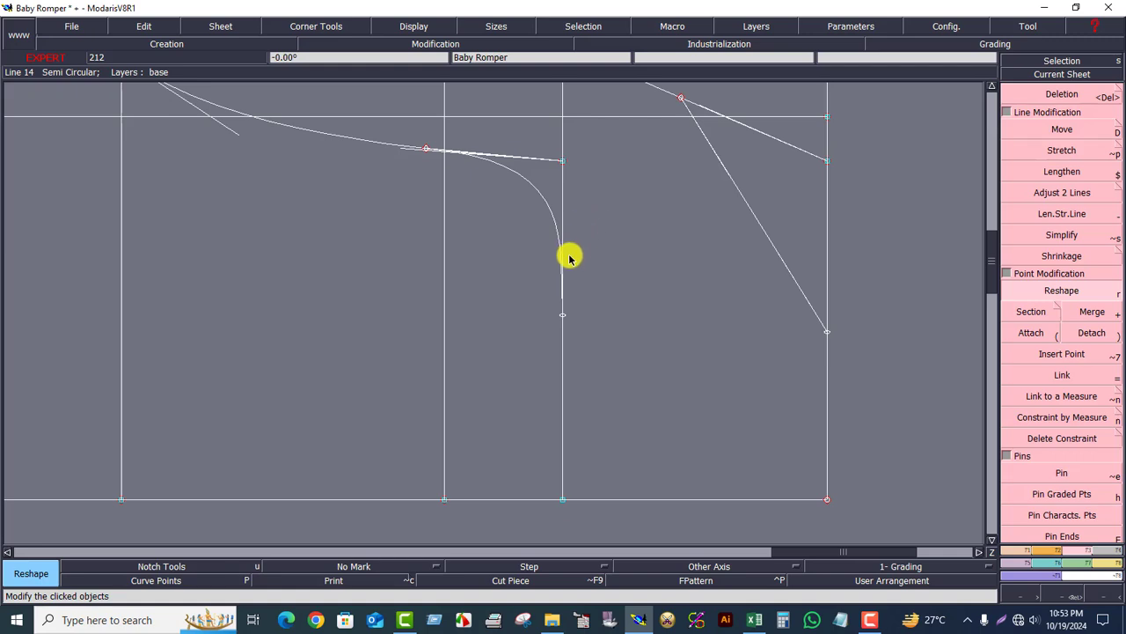
{"action": "left_click", "coordinate": [561, 316]}
{"action": "left_click", "coordinate": [561, 345]}
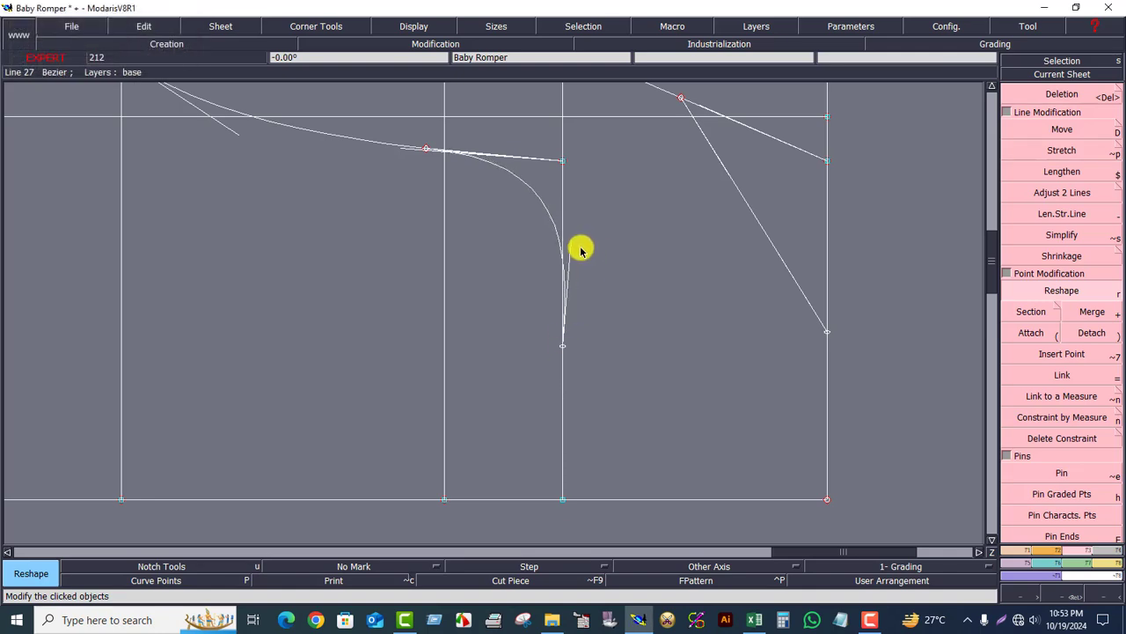
{"action": "left_click_drag", "start_coordinate": [571, 243], "coordinate": [562, 238]}
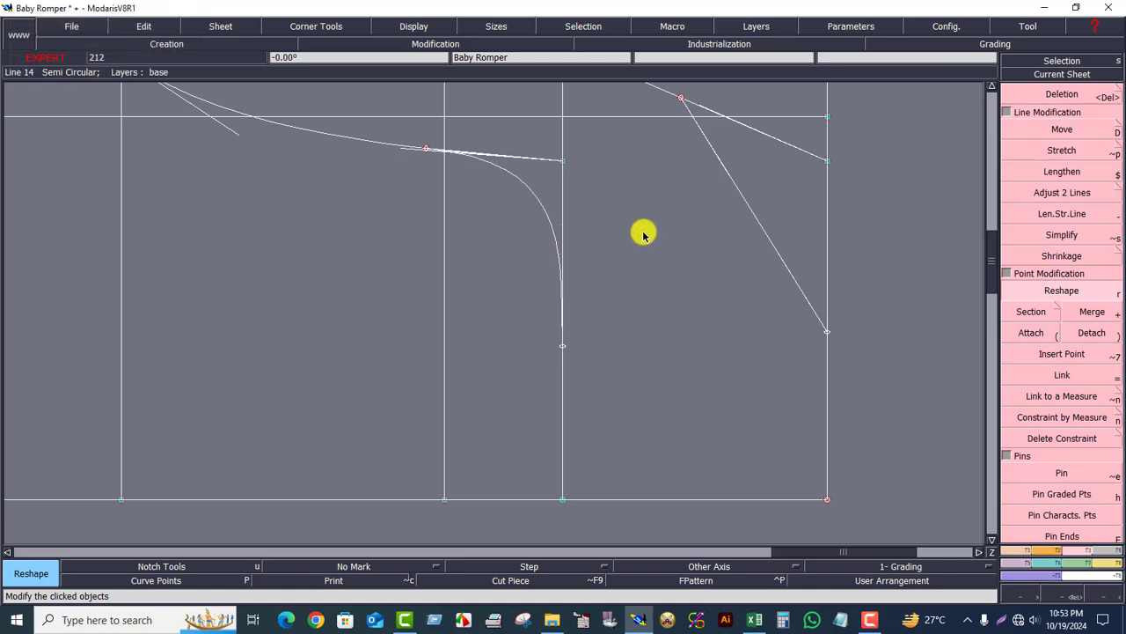
- Reshape the outer Bezier line into a rounded corner tangent to the slanted leg line and the end vertical, sliding its upper end down the slant
{"action": "left_click", "coordinate": [727, 176]}
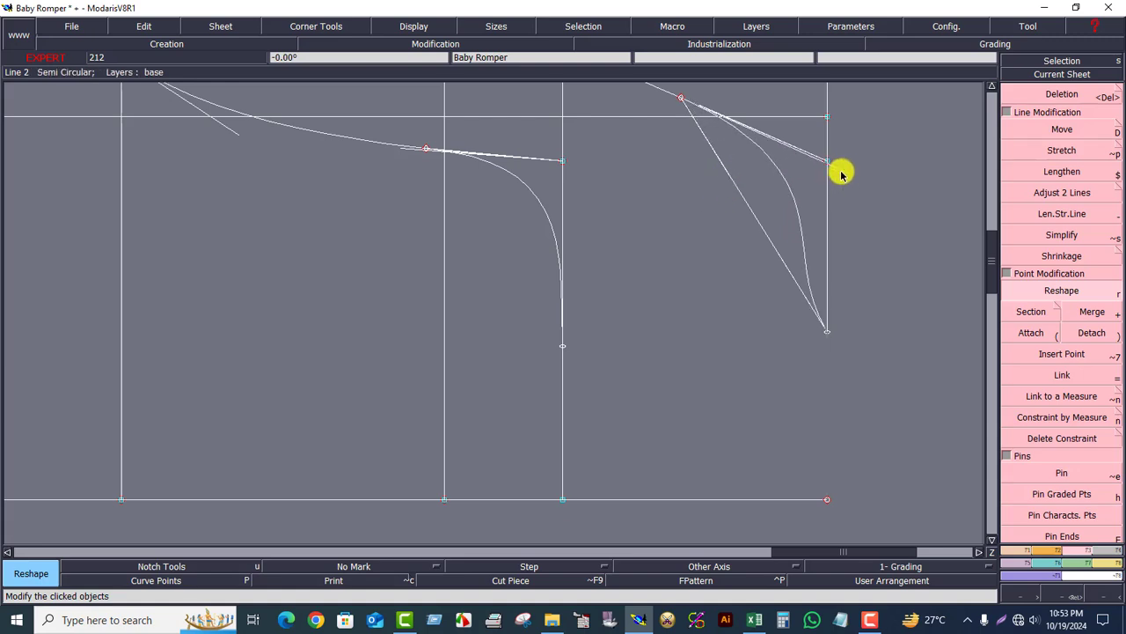
{"action": "left_click", "coordinate": [827, 161]}
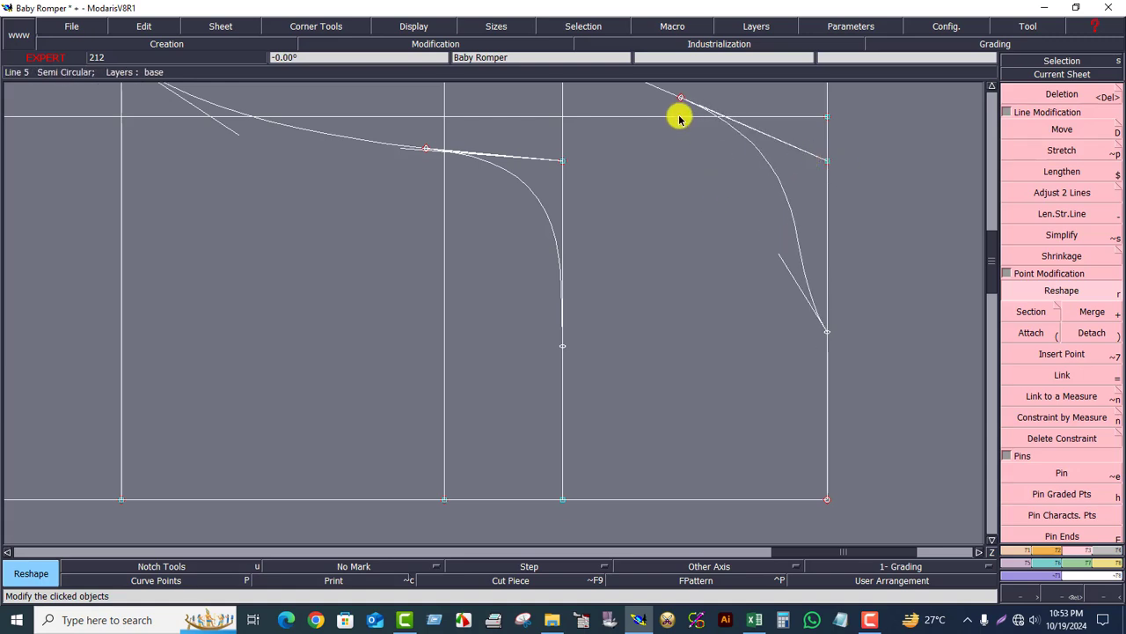
{"action": "left_click", "coordinate": [706, 108]}
{"action": "left_click", "coordinate": [707, 108]}
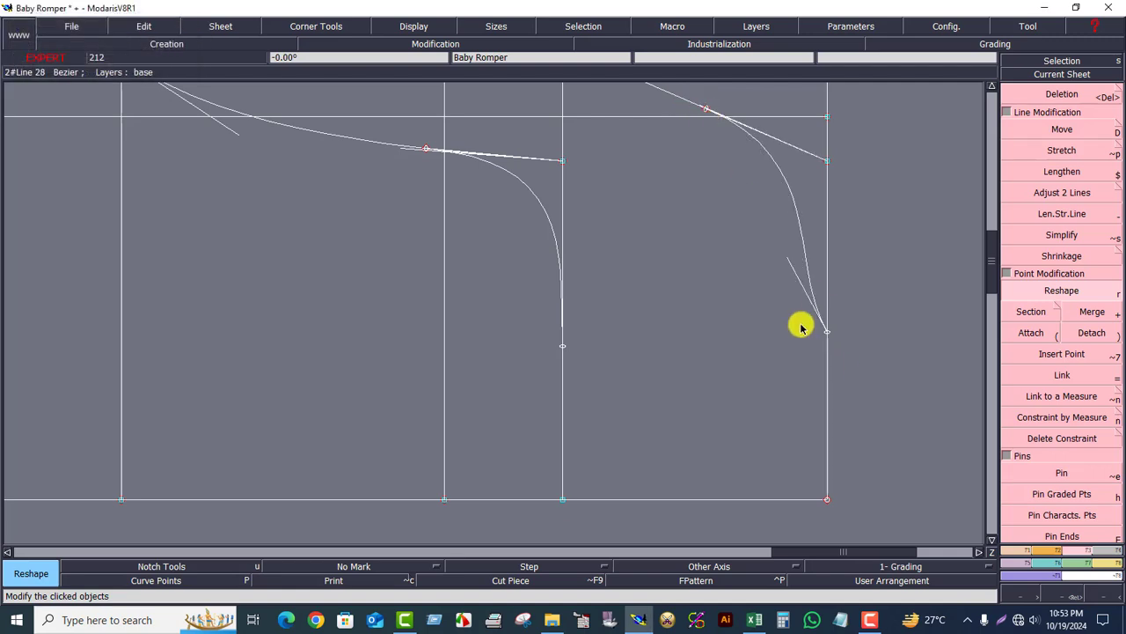
{"action": "left_click", "coordinate": [791, 265]}
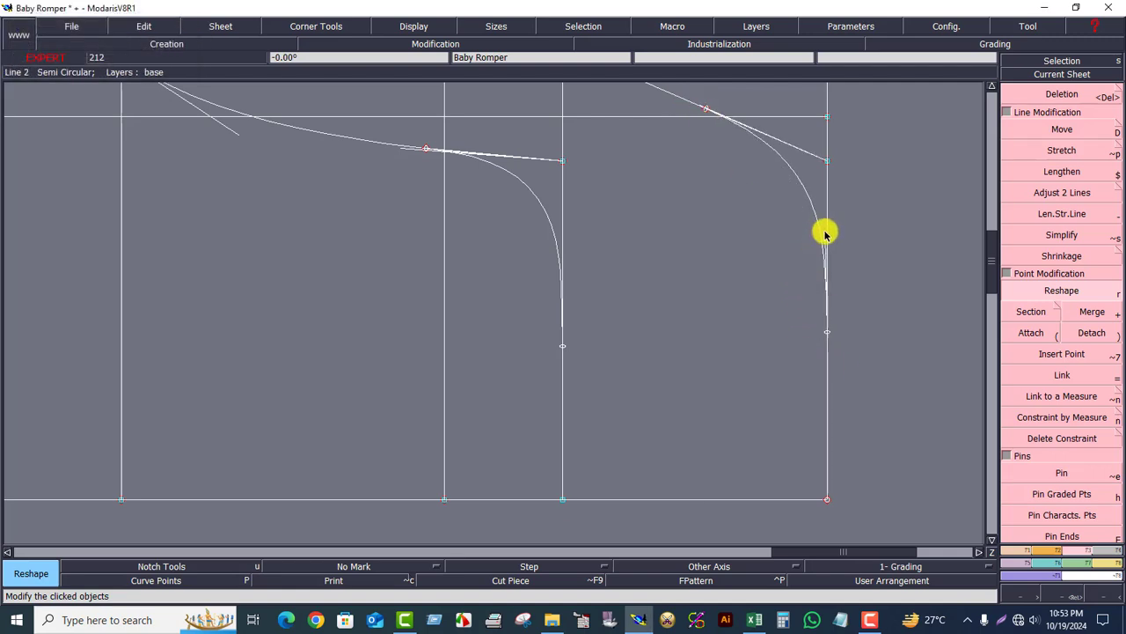
{"action": "left_click", "coordinate": [824, 219]}
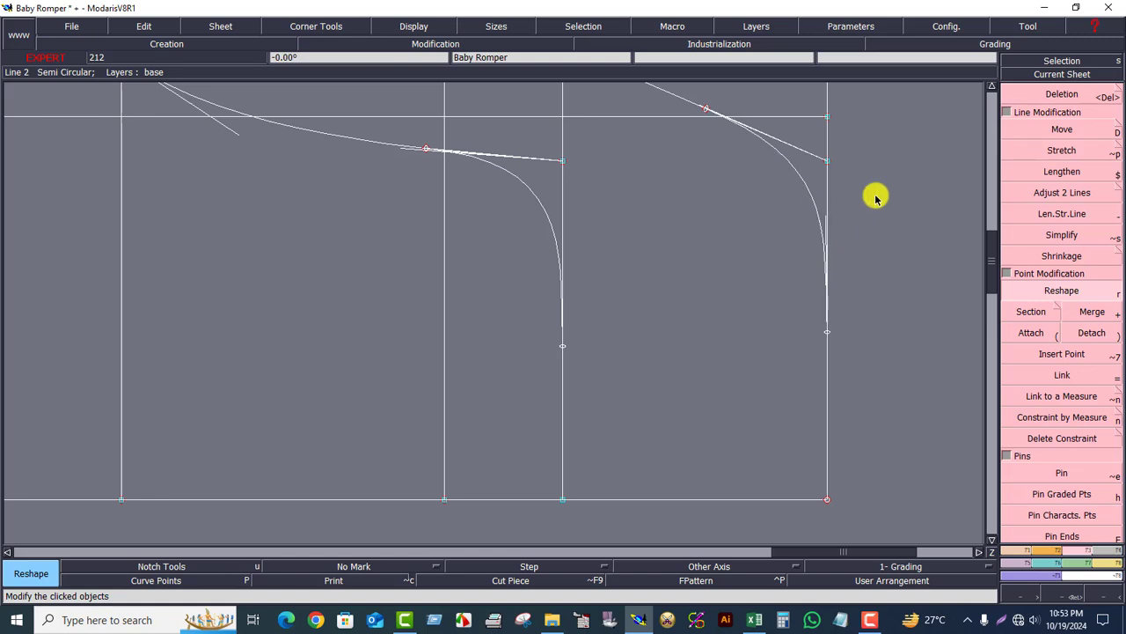
- Examine the two reshaped crotch curves against the whole sheet and in close-up
{"action": "left_click", "coordinate": [1050, 72]}
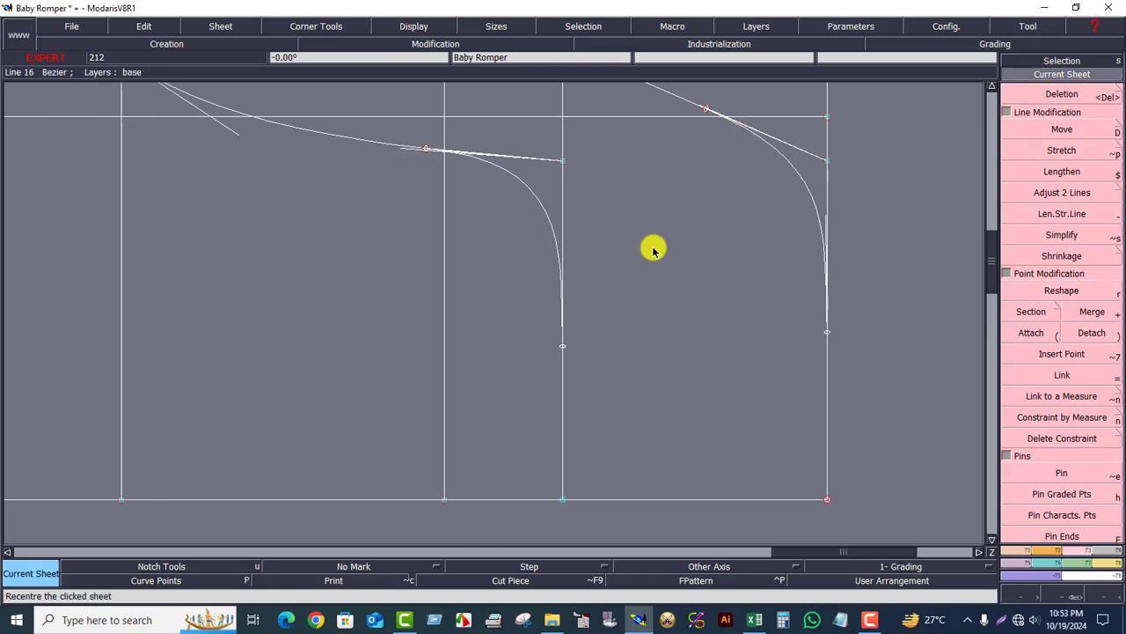
{"action": "left_click", "coordinate": [653, 251]}
{"action": "left_click", "coordinate": [1072, 595]}
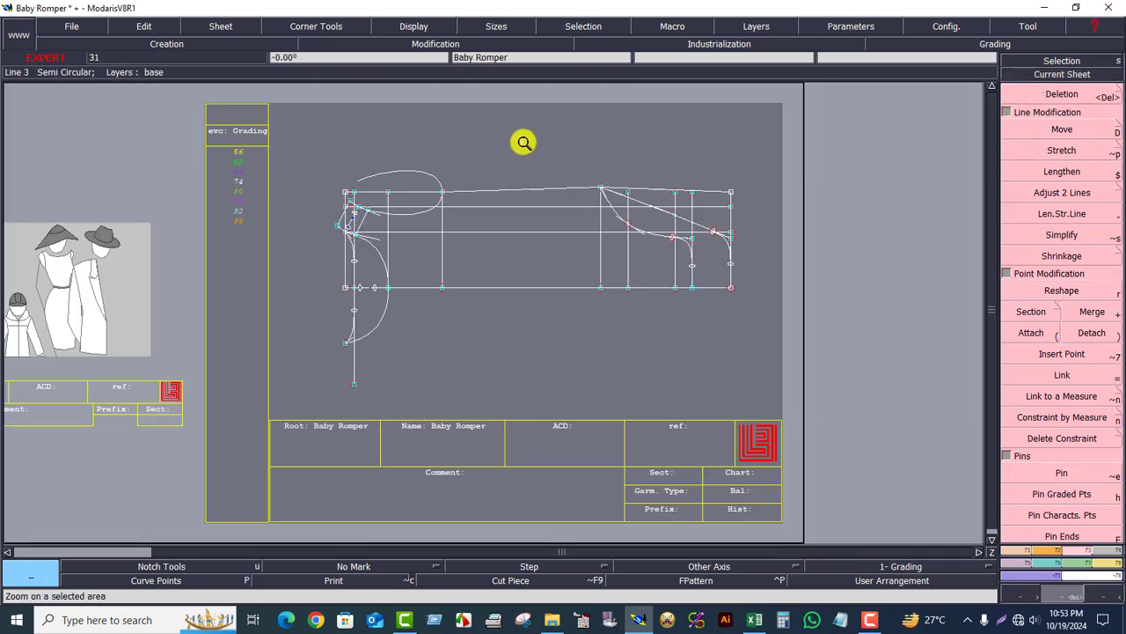
{"action": "left_click_drag", "start_coordinate": [550, 151], "coordinate": [780, 331]}
{"action": "left_click_drag", "start_coordinate": [249, 146], "coordinate": [791, 520]}
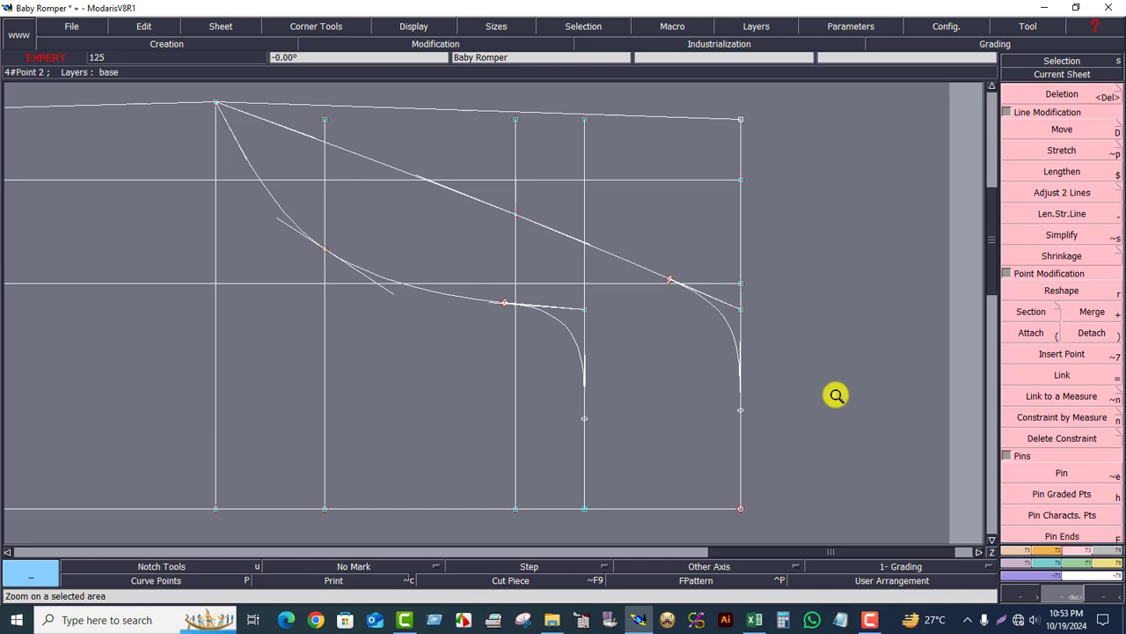
{"action": "left_click_drag", "start_coordinate": [443, 199], "coordinate": [808, 447]}
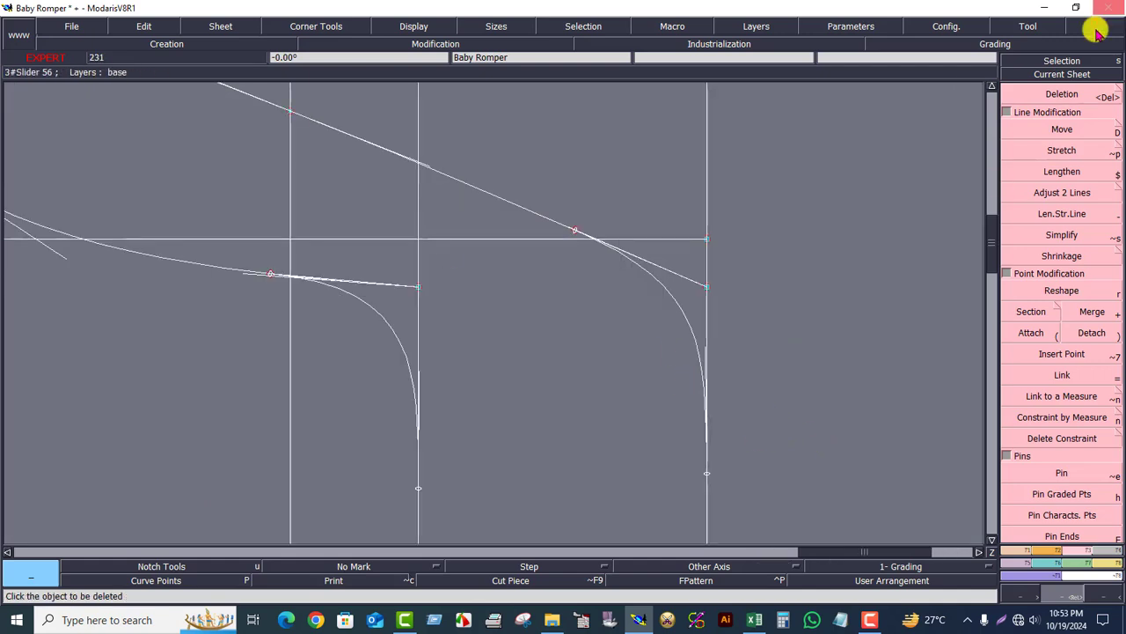
{"action": "left_click", "coordinate": [1056, 74]}
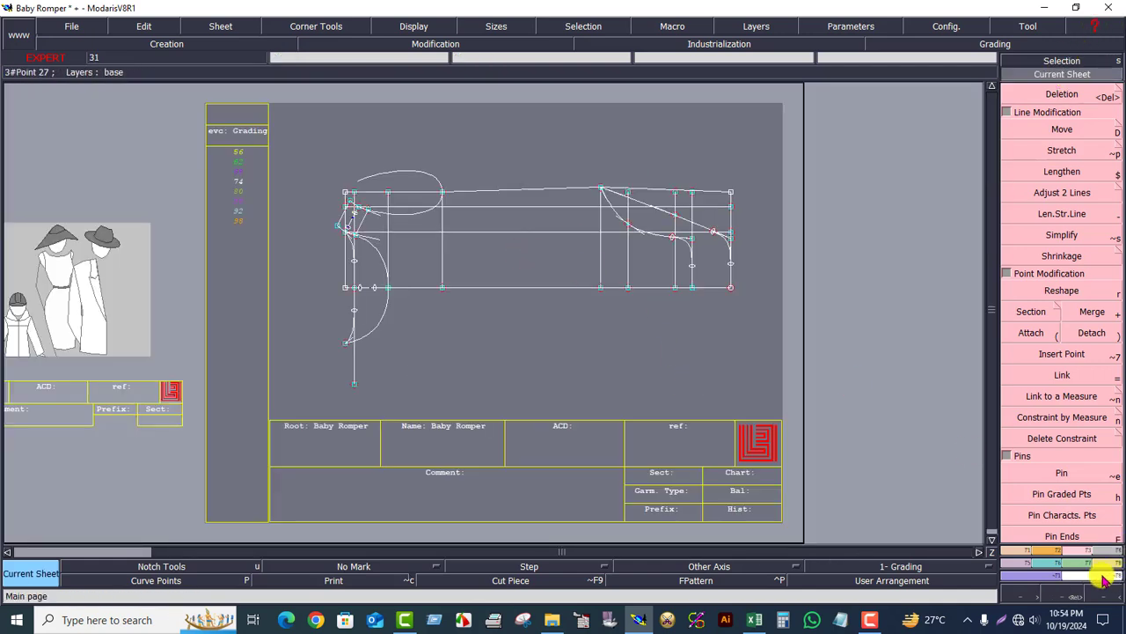
{"action": "left_click", "coordinate": [1064, 595]}
{"action": "left_click_drag", "start_coordinate": [526, 157], "coordinate": [779, 309]}
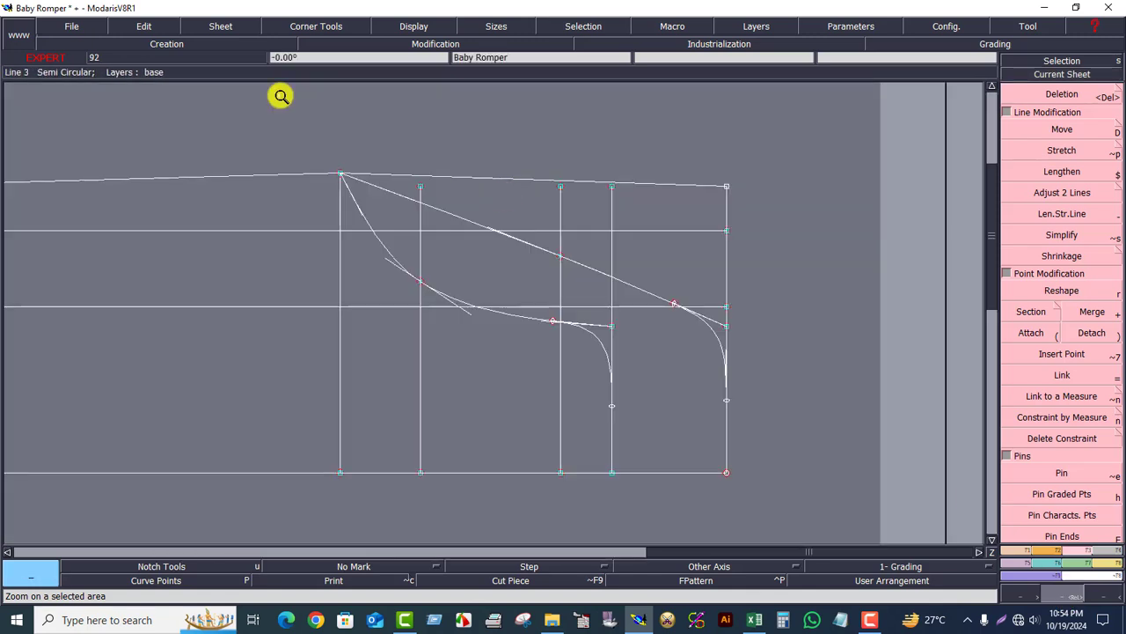
- Reshape the upper section of the outer slanted leg line into a soft curve by adjusting its side-point and middle-point tangent handles
{"action": "left_click_drag", "start_coordinate": [215, 116], "coordinate": [781, 439]}
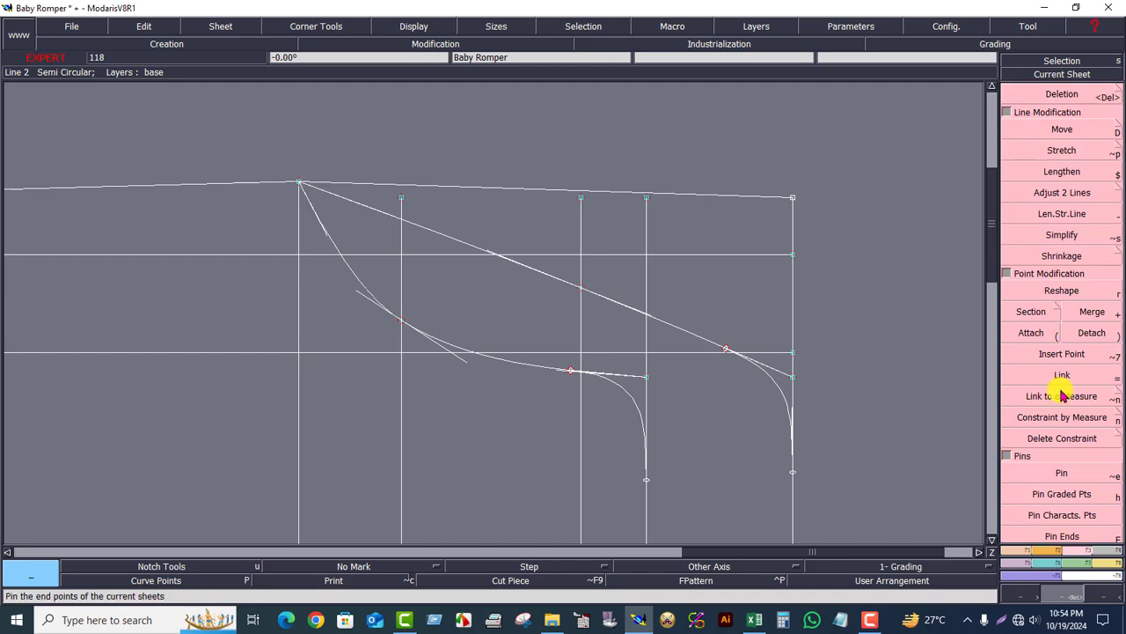
{"action": "left_click", "coordinate": [1056, 290]}
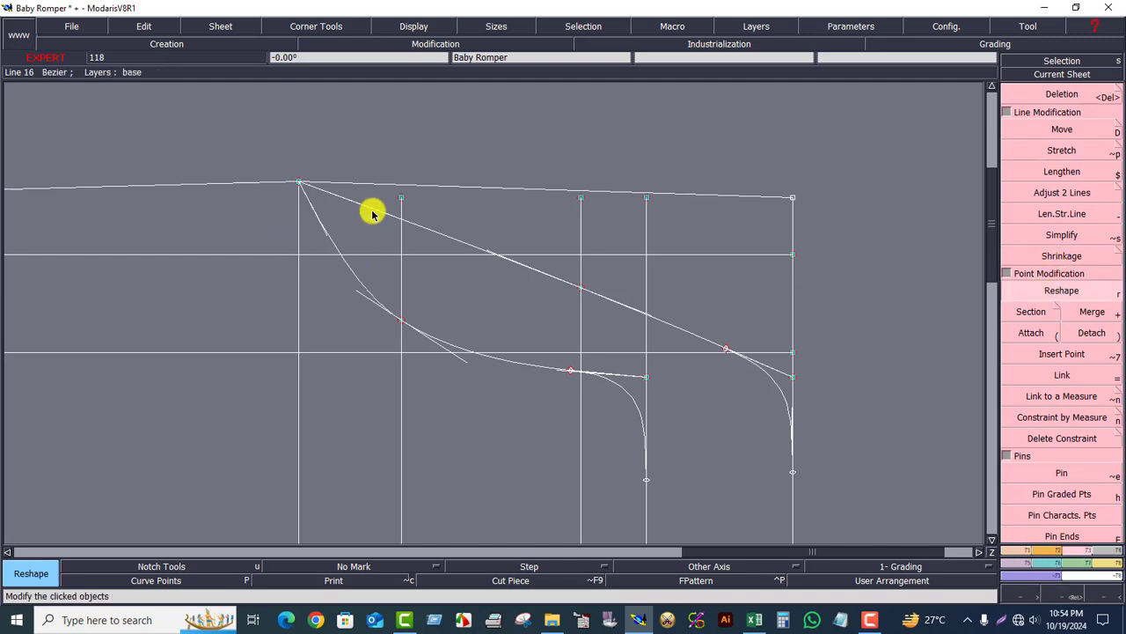
{"action": "left_click_drag", "start_coordinate": [372, 214], "coordinate": [342, 242]}
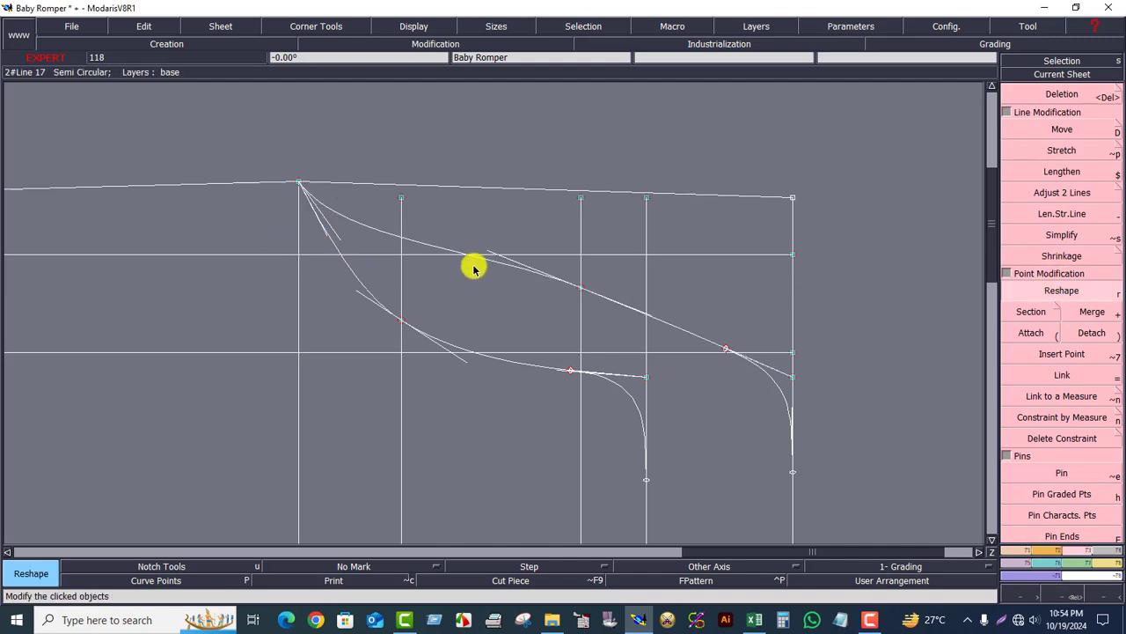
{"action": "left_click_drag", "start_coordinate": [489, 251], "coordinate": [486, 251]}
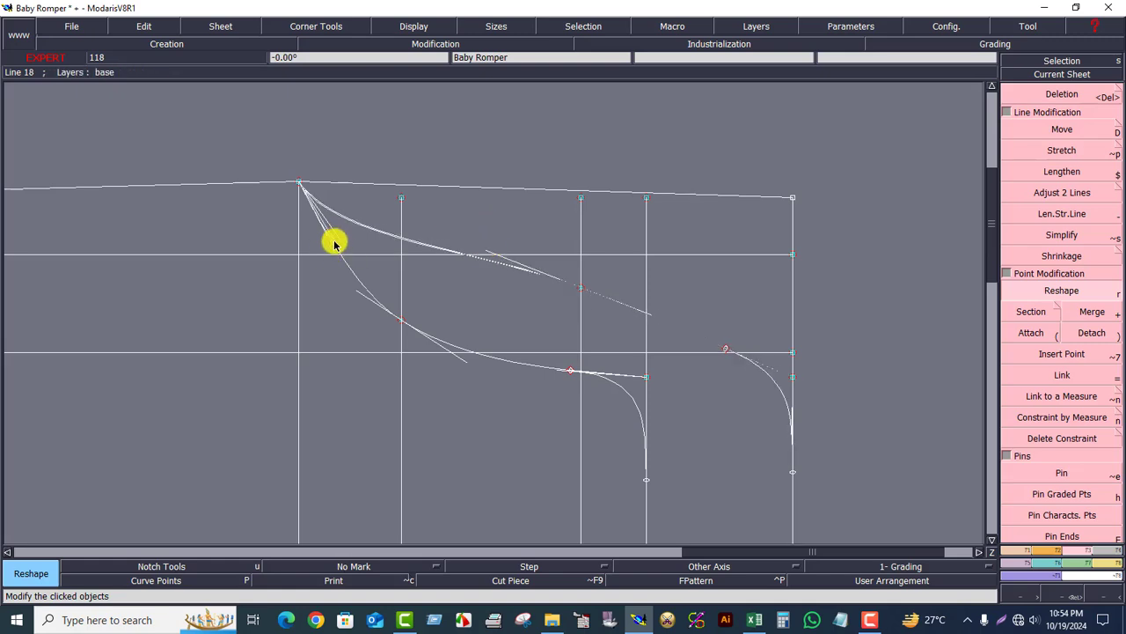
{"action": "left_click_drag", "start_coordinate": [335, 241], "coordinate": [334, 241]}
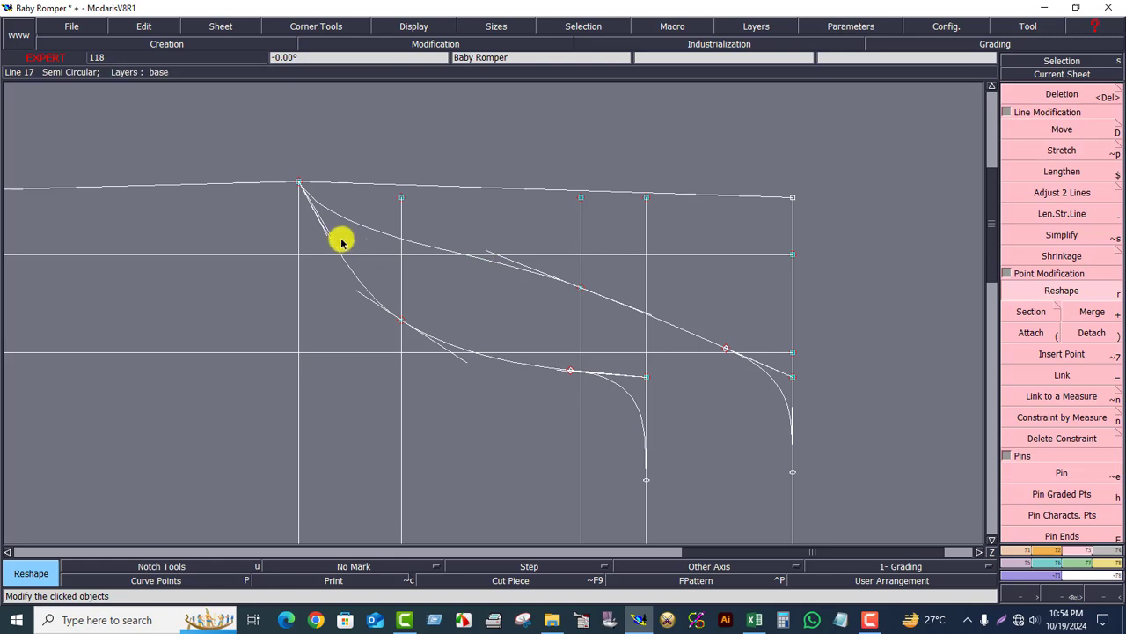
{"action": "left_click_drag", "start_coordinate": [490, 246], "coordinate": [471, 251]}
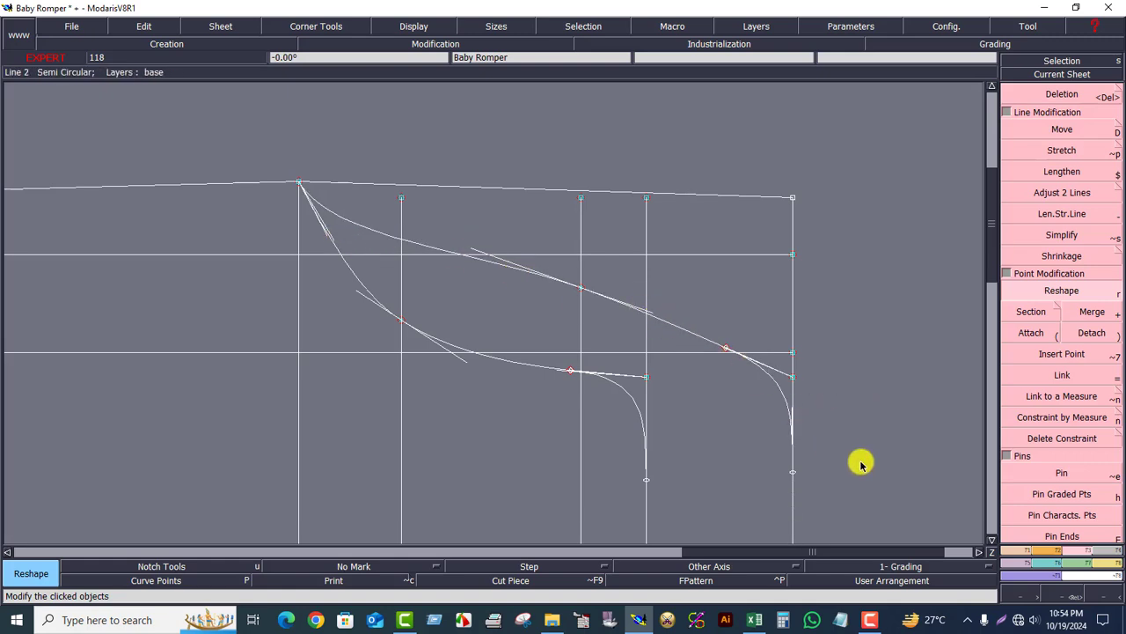
- Refine the outer leg curve by aligning its side-point handle with the inner curve and fine-tuning both handles at the middle point
{"action": "left_click", "coordinate": [1052, 74]}
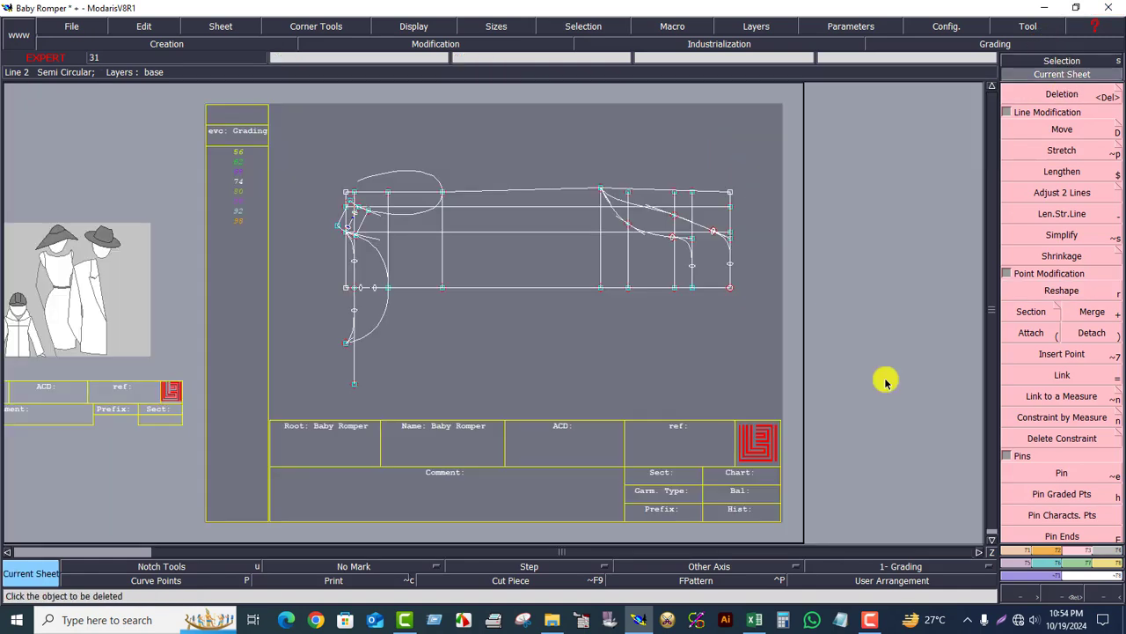
{"action": "left_click", "coordinate": [1075, 596]}
{"action": "left_click_drag", "start_coordinate": [510, 146], "coordinate": [795, 332]}
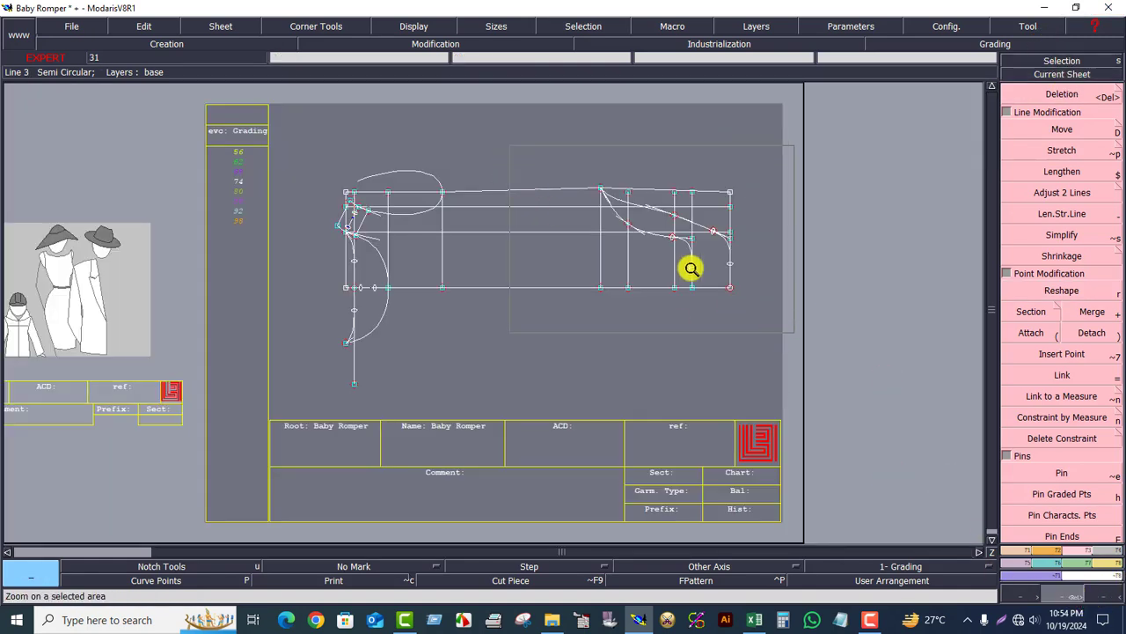
{"action": "mouse_move", "coordinate": [260, 129]}
{"action": "left_mouse_down"}
{"action": "mouse_move", "coordinate": [440, 273]}
{"action": "mouse_move", "coordinate": [791, 469]}
{"action": "left_mouse_up"}
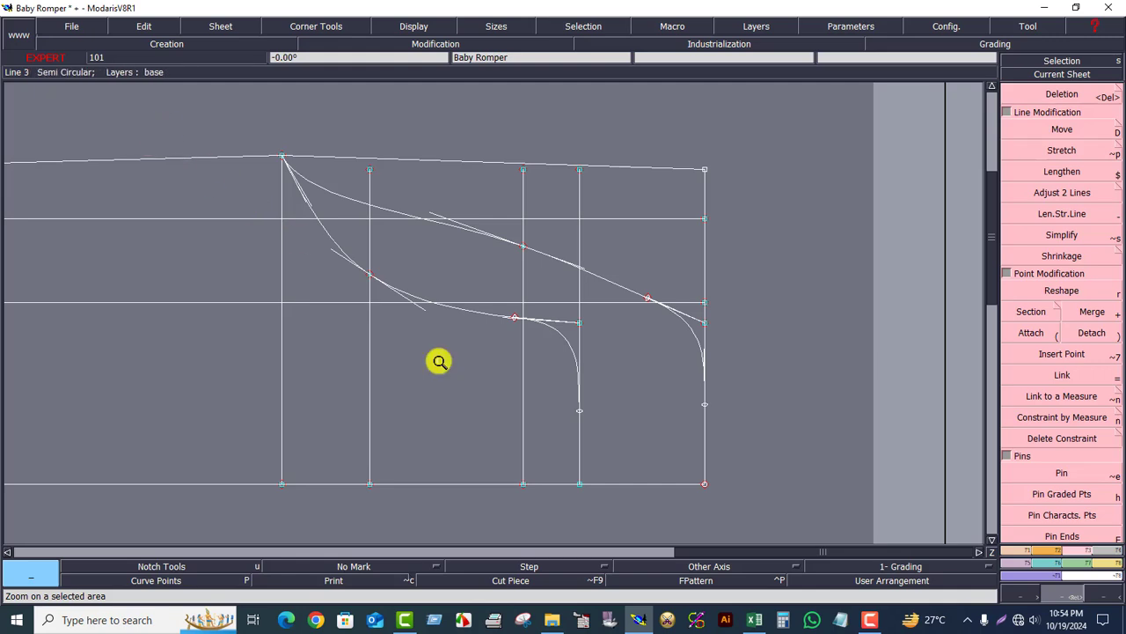
{"action": "left_click_drag", "start_coordinate": [795, 531], "coordinate": [795, 531]}
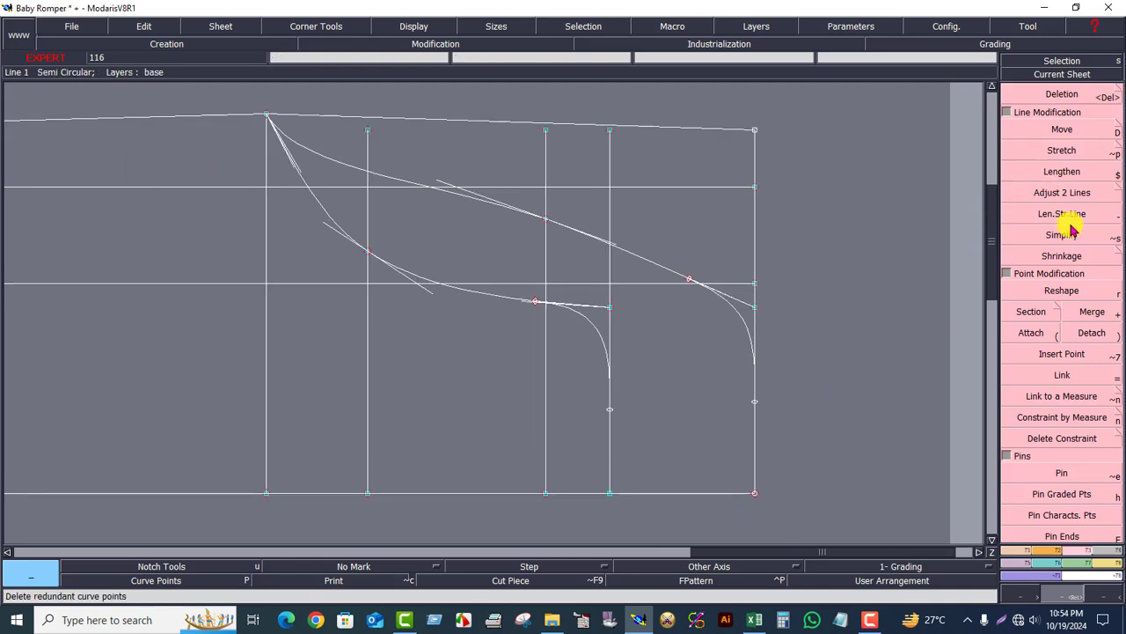
{"action": "left_click", "coordinate": [1062, 291]}
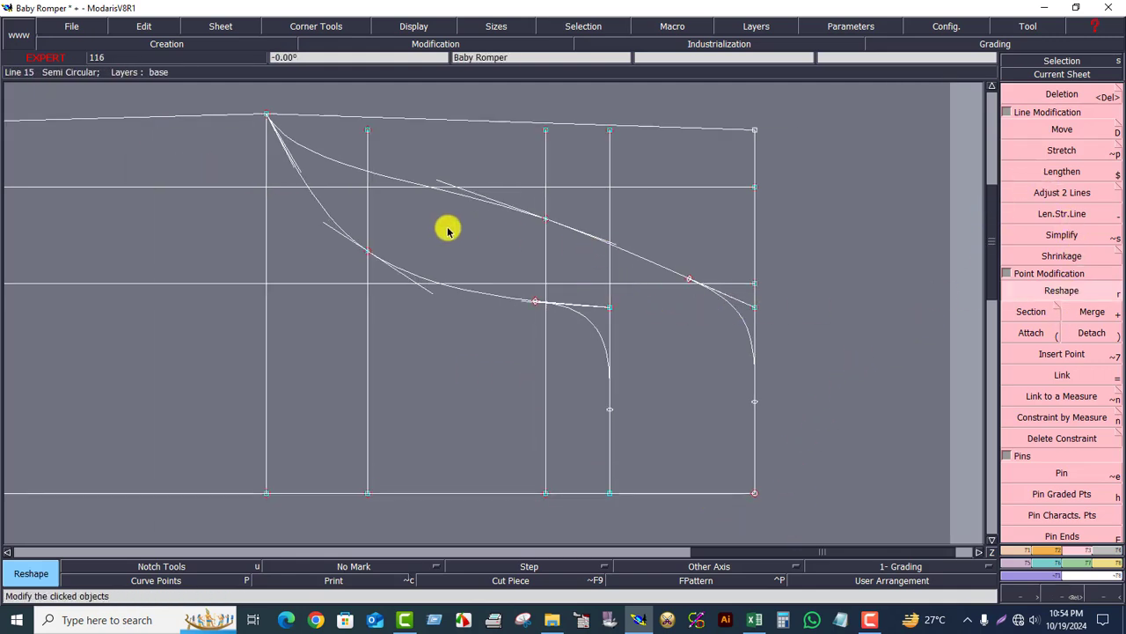
{"action": "left_click", "coordinate": [434, 180]}
{"action": "left_click", "coordinate": [328, 179]}
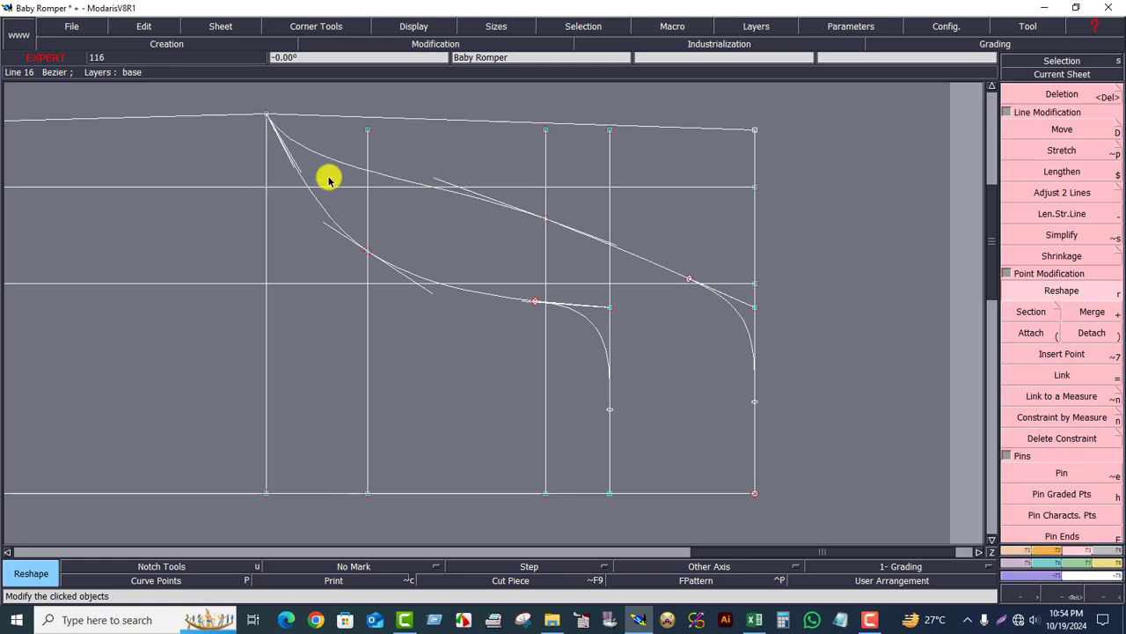
{"action": "left_click", "coordinate": [297, 171]}
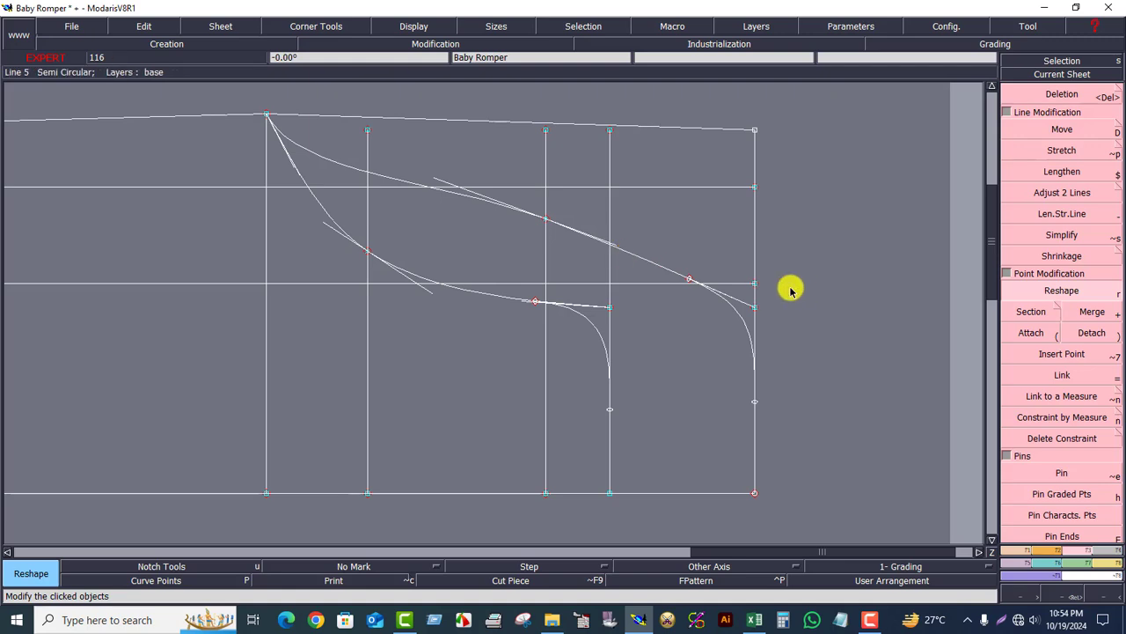
{"action": "left_click", "coordinate": [620, 249]}
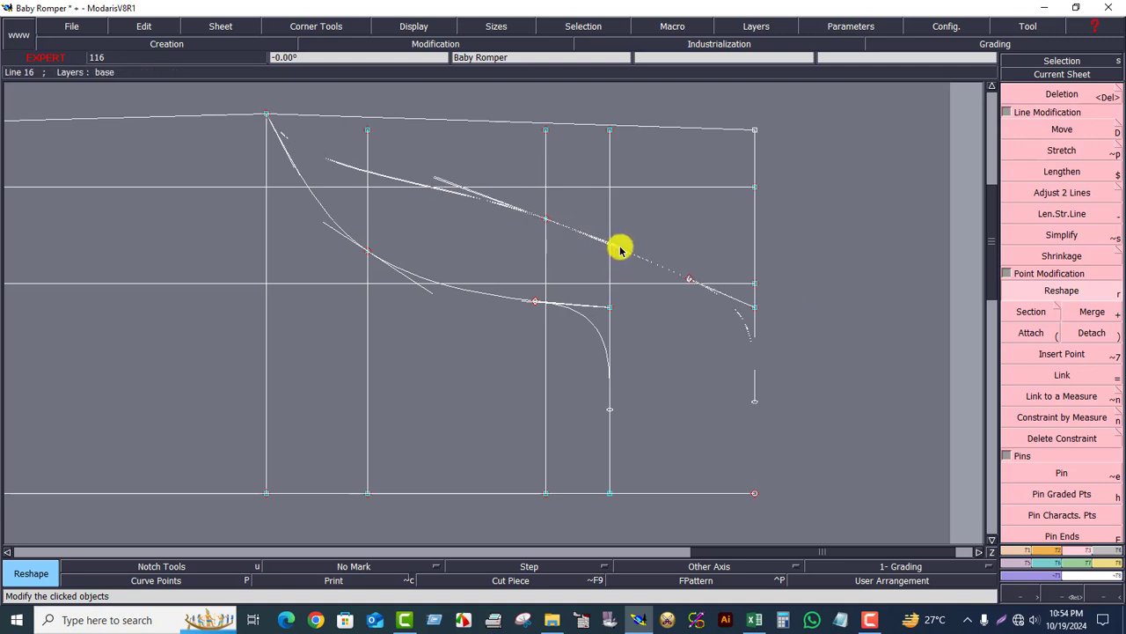
{"action": "left_click", "coordinate": [620, 249]}
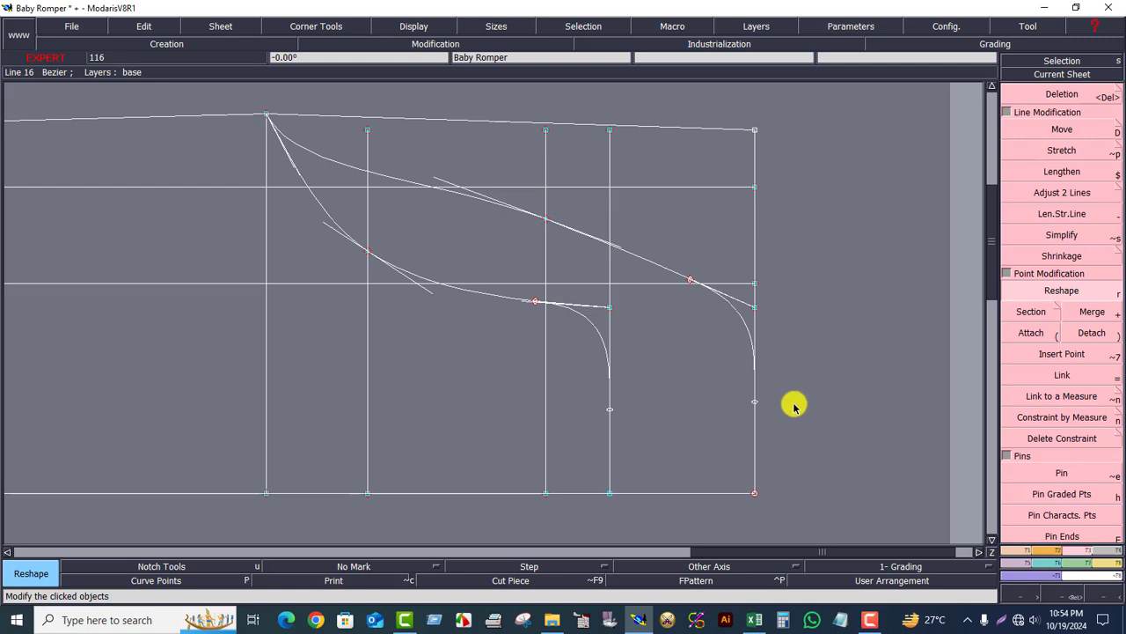
- Insert points where the two rounded crotch corners meet the leg curves and the vertical lines
{"action": "left_click", "coordinate": [1059, 355]}
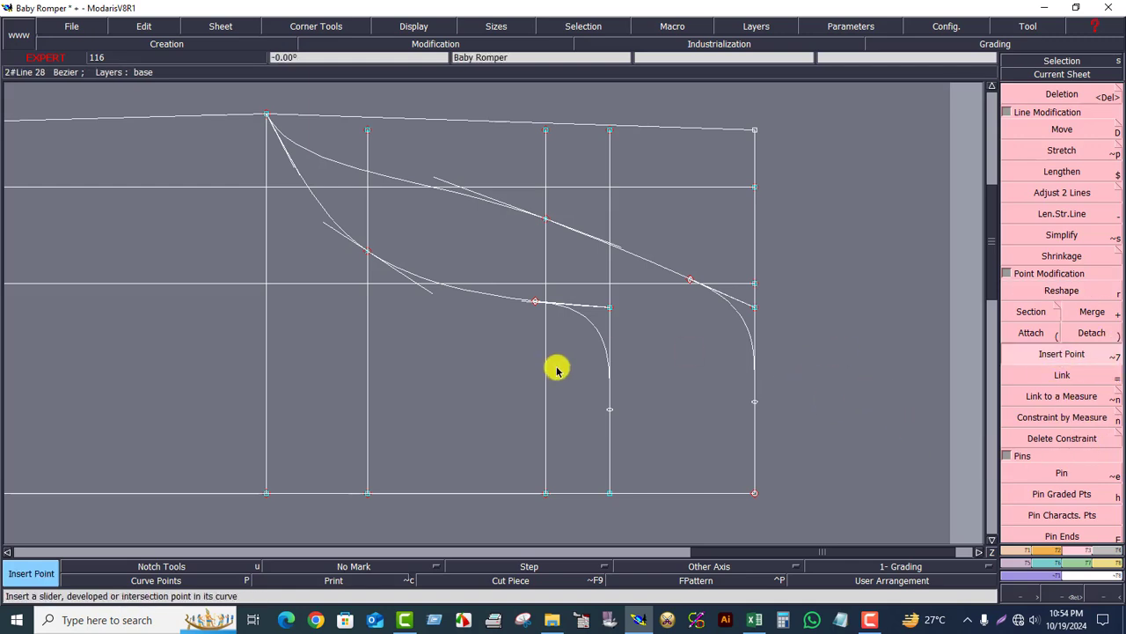
{"action": "left_click", "coordinate": [534, 301]}
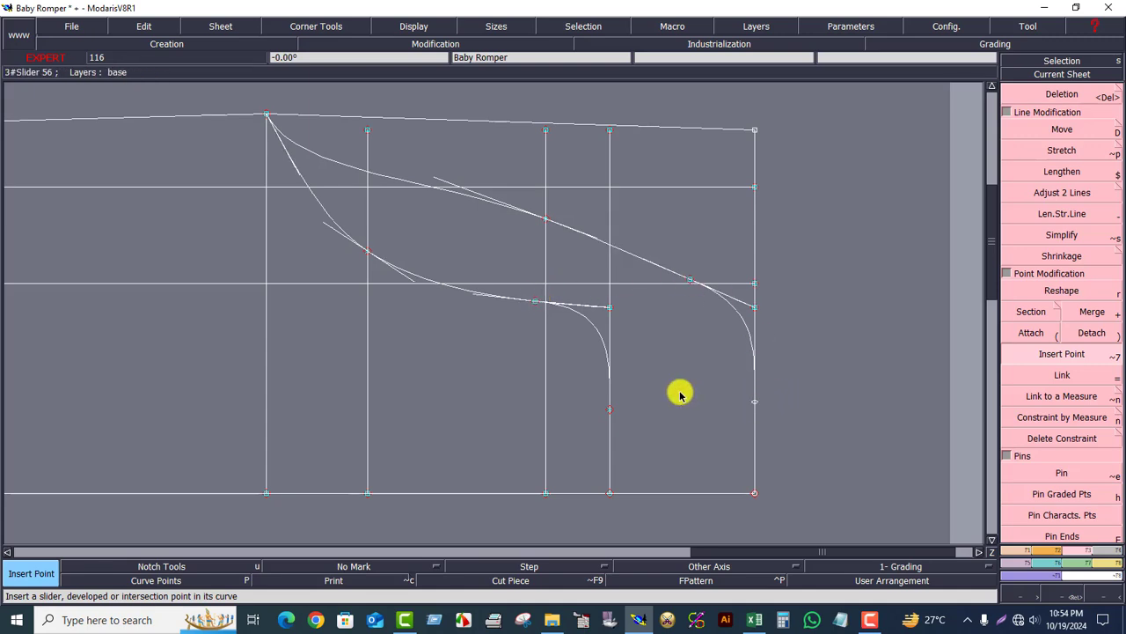
{"action": "left_click", "coordinate": [1065, 75]}
{"action": "left_click", "coordinate": [543, 168]}
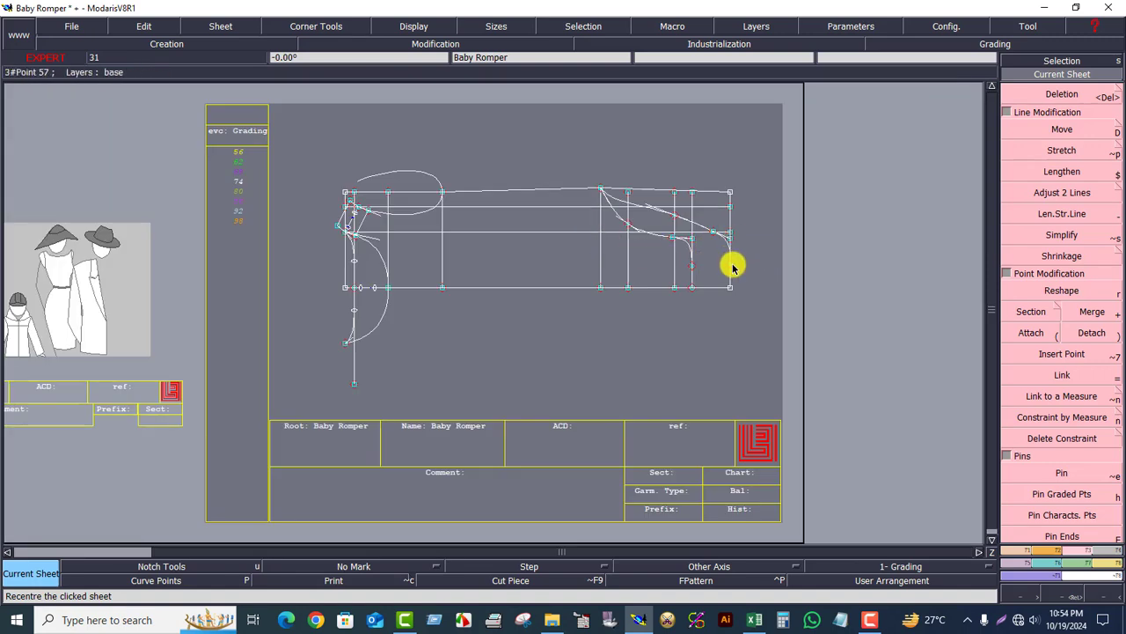
- Delete the mirrored neck curves, the vertical line extension and the leftover point below the bottom centre line
{"action": "left_click", "coordinate": [1060, 595]}
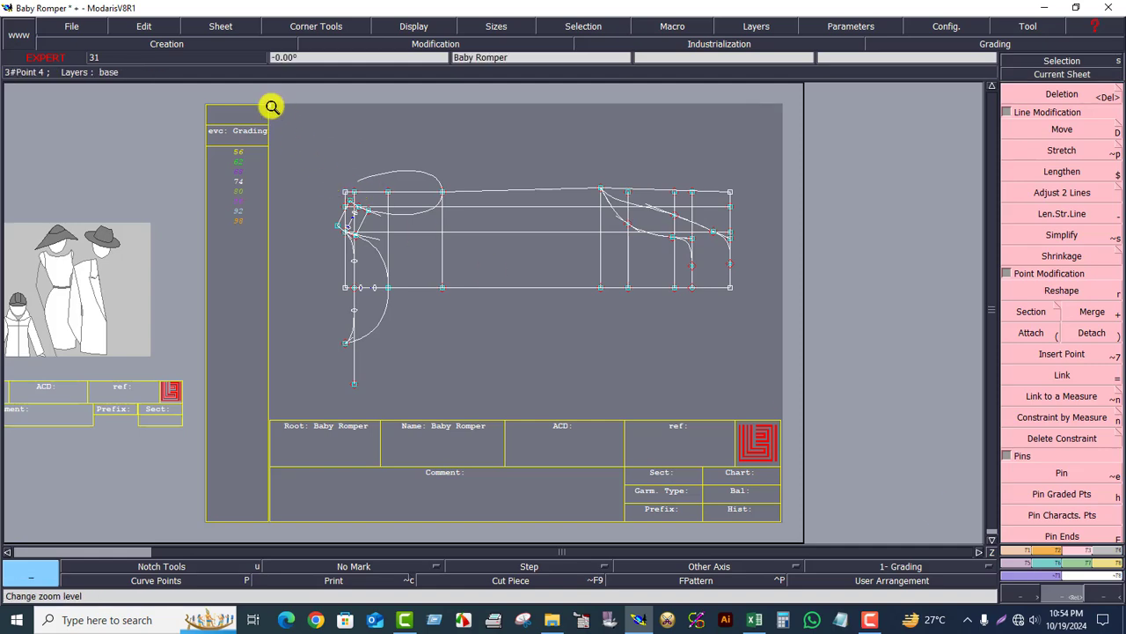
{"action": "left_click", "coordinate": [711, 315]}
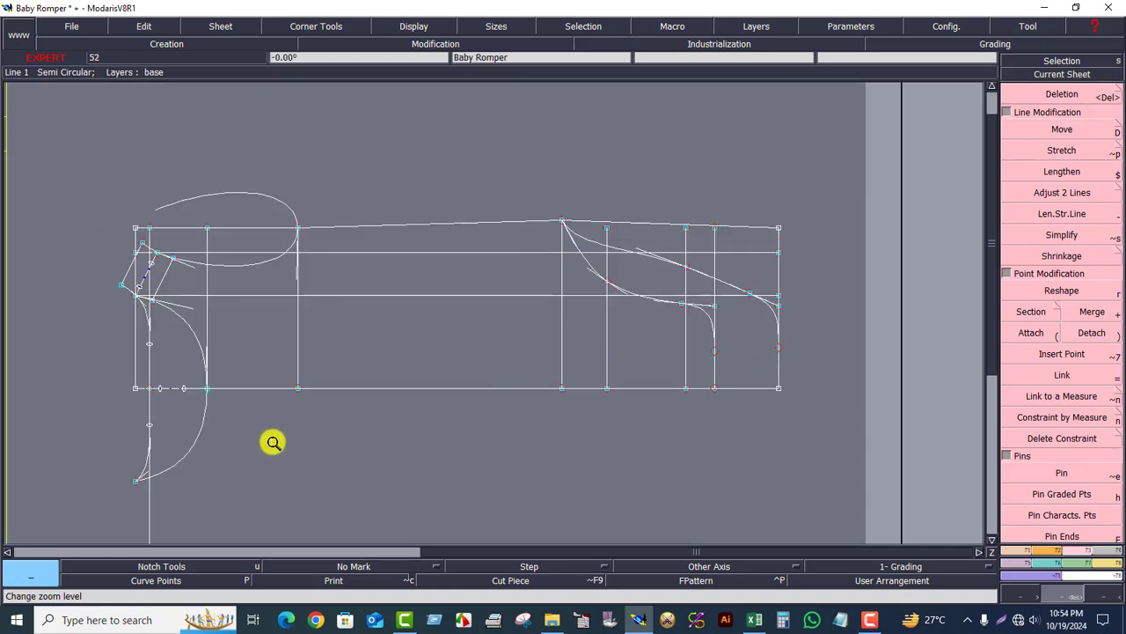
{"action": "left_click", "coordinate": [1063, 593]}
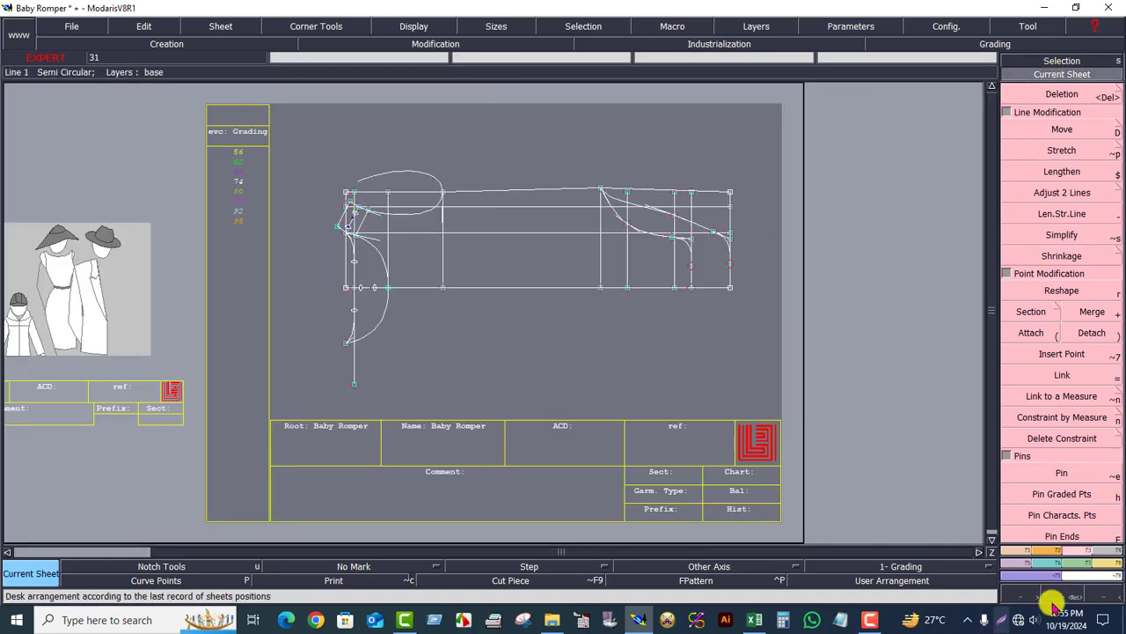
{"action": "left_click_drag", "start_coordinate": [252, 164], "coordinate": [508, 388]}
{"action": "left_click", "coordinate": [1100, 101]}
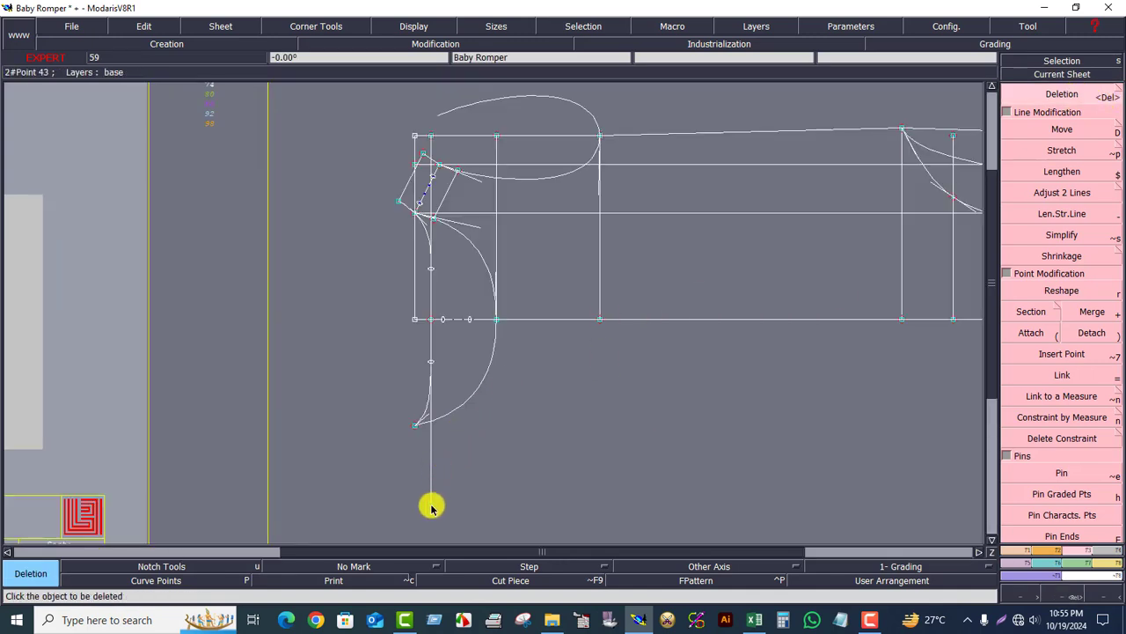
{"action": "left_click", "coordinate": [445, 409]}
{"action": "left_click", "coordinate": [431, 402]}
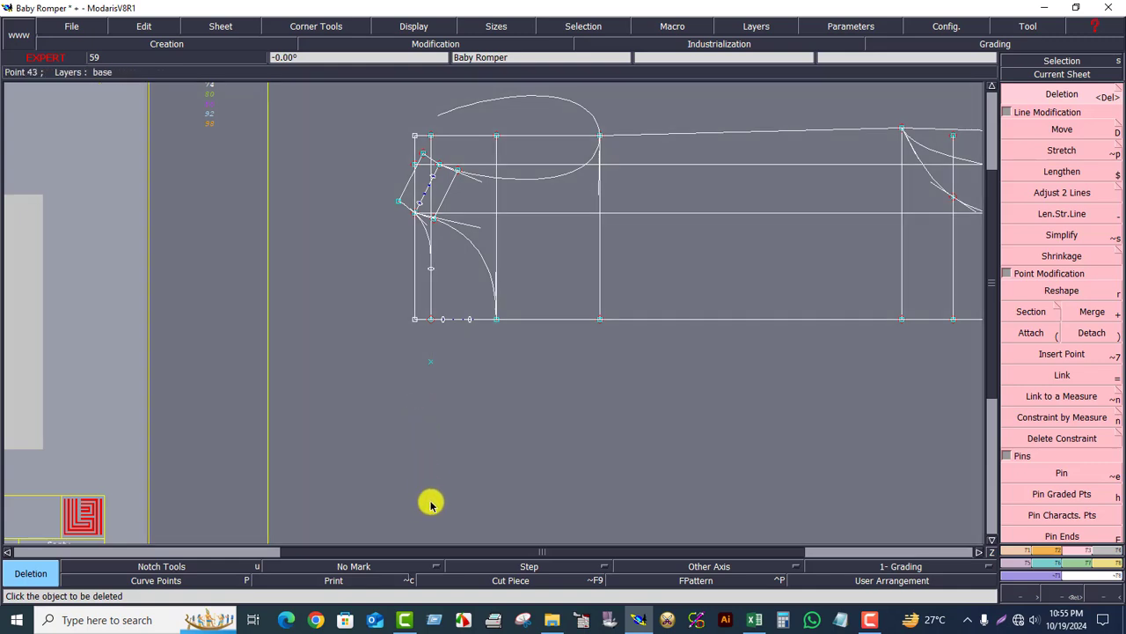
{"action": "left_click", "coordinate": [431, 363]}
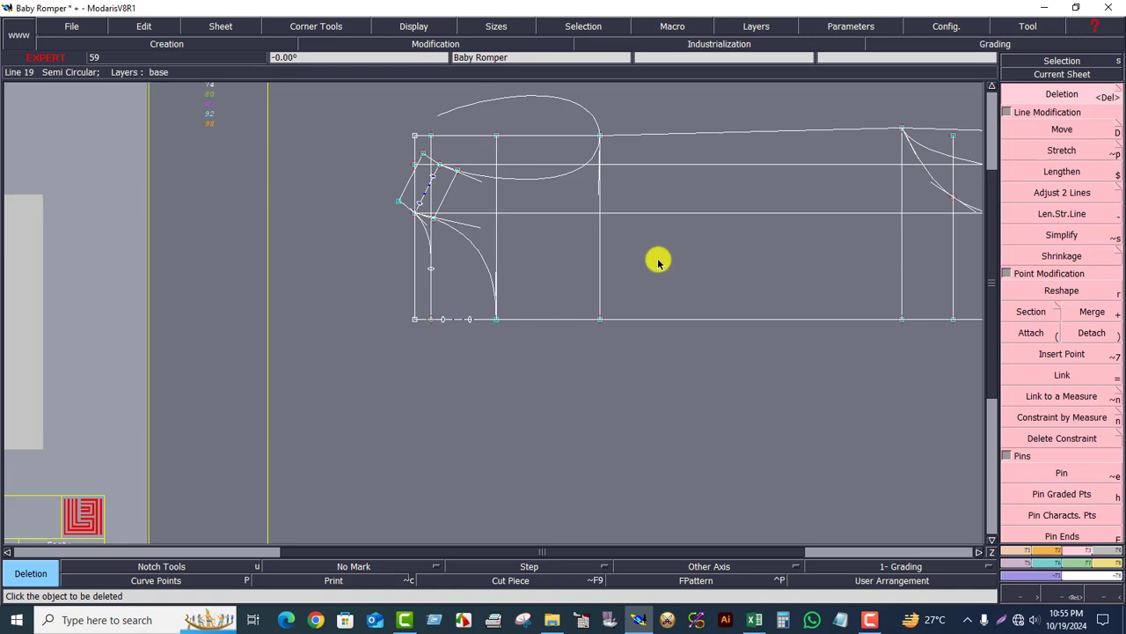
- Turn off the display of the curve tangent handles and check the whole sheet
{"action": "left_click", "coordinate": [418, 27]}
{"action": "left_click", "coordinate": [401, 308]}
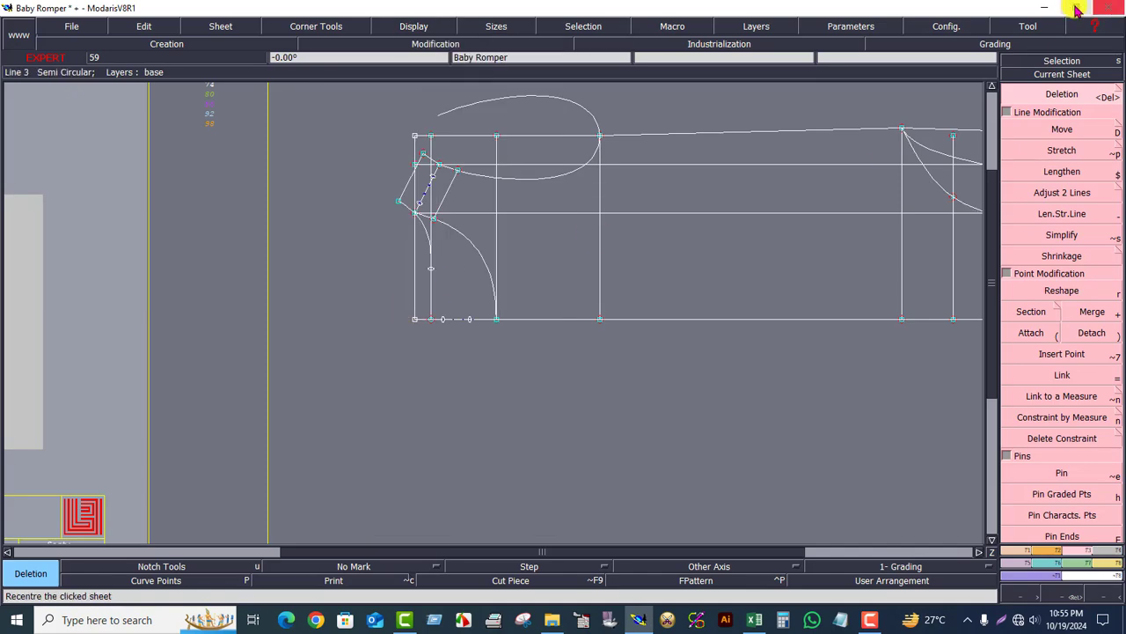
{"action": "left_click", "coordinate": [1052, 72]}
{"action": "left_click", "coordinate": [592, 187]}
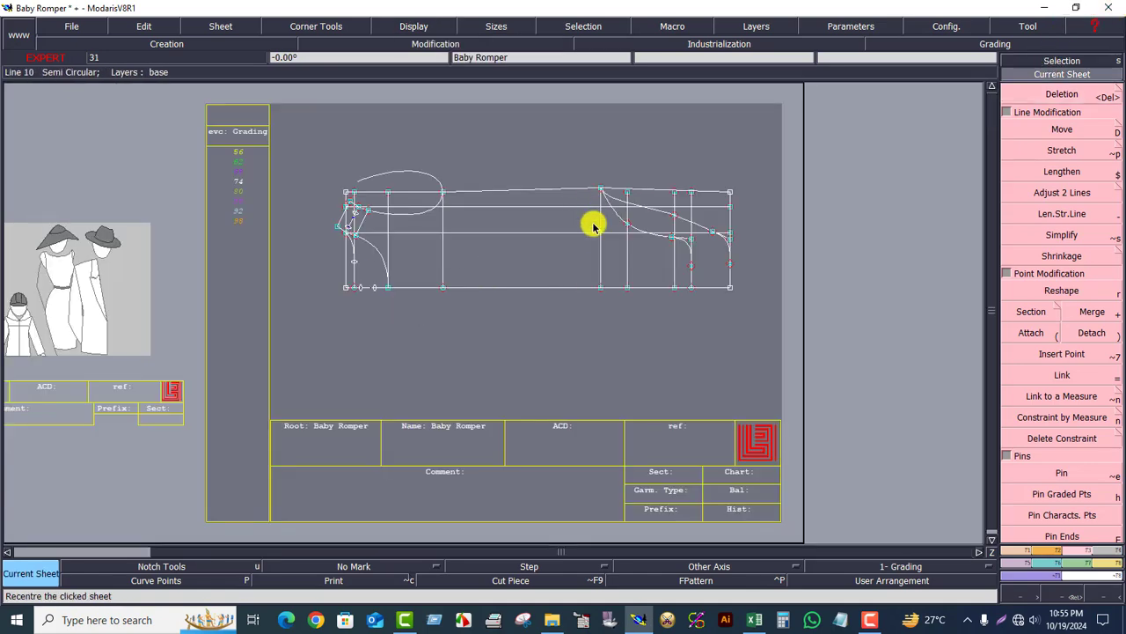
- Erase the symmetry axes on the centre line and the slanted shoulder line
{"action": "key", "text": "8"}
{"action": "key", "text": "7"}
{"action": "left_click", "coordinate": [824, 426]}
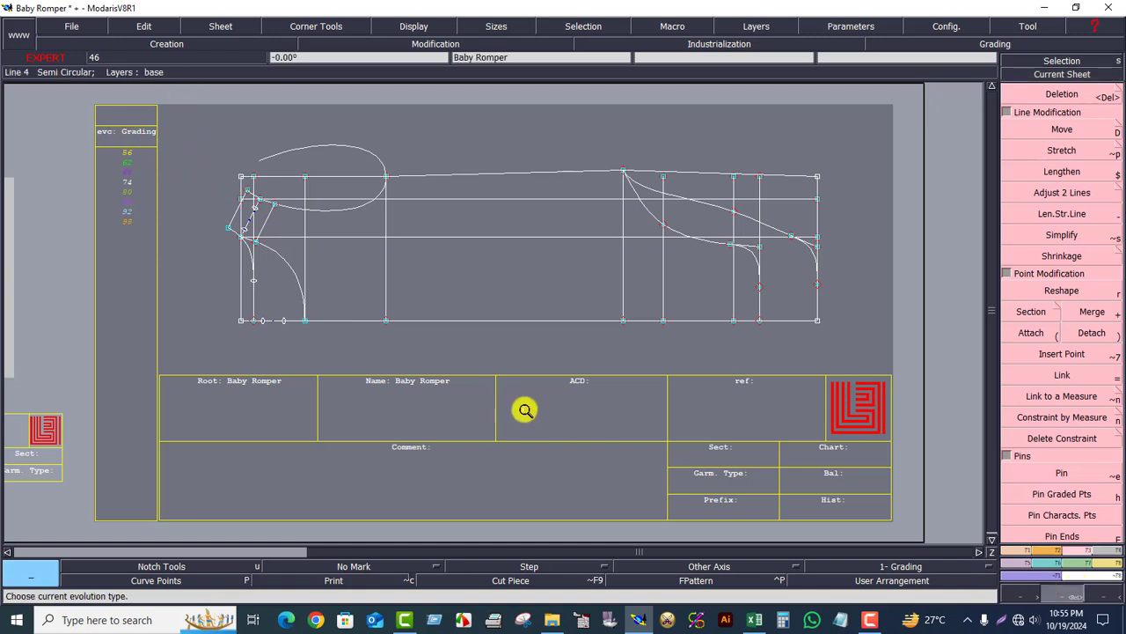
{"action": "left_click_drag", "start_coordinate": [152, 122], "coordinate": [525, 410]}
{"action": "left_click", "coordinate": [753, 26]}
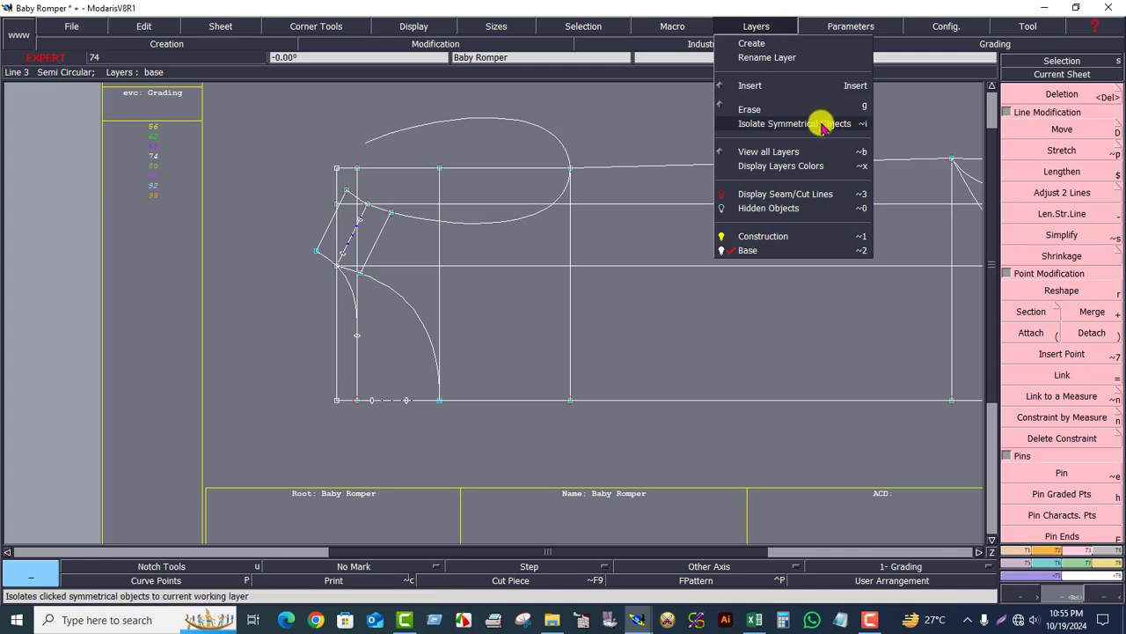
{"action": "left_click", "coordinate": [750, 109]}
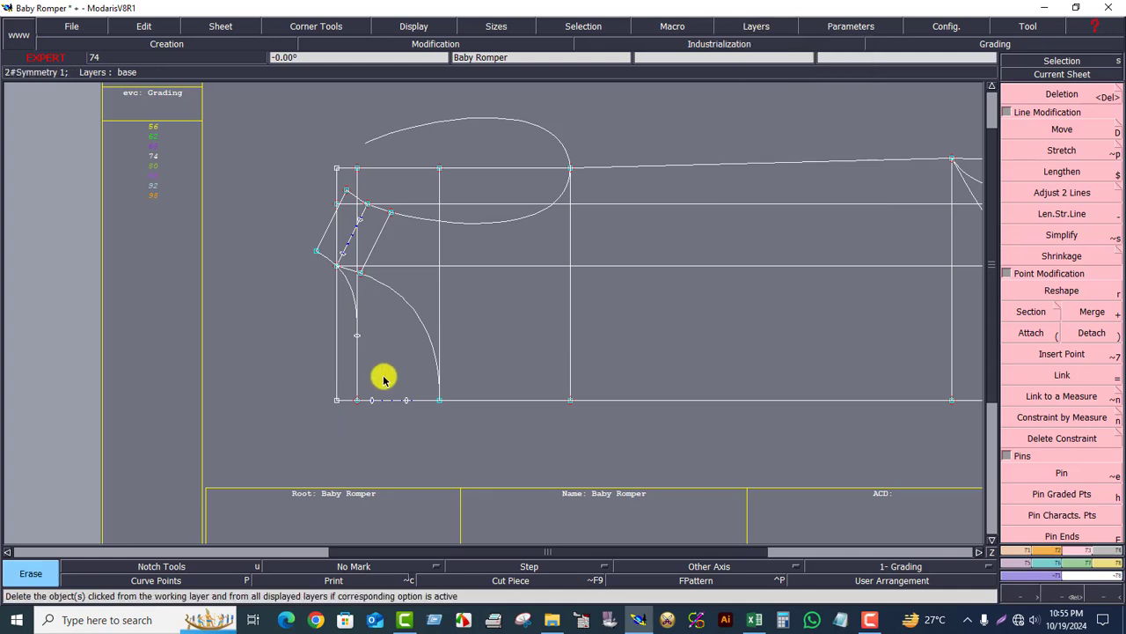
{"action": "left_click_drag", "start_coordinate": [361, 375], "coordinate": [401, 413]}
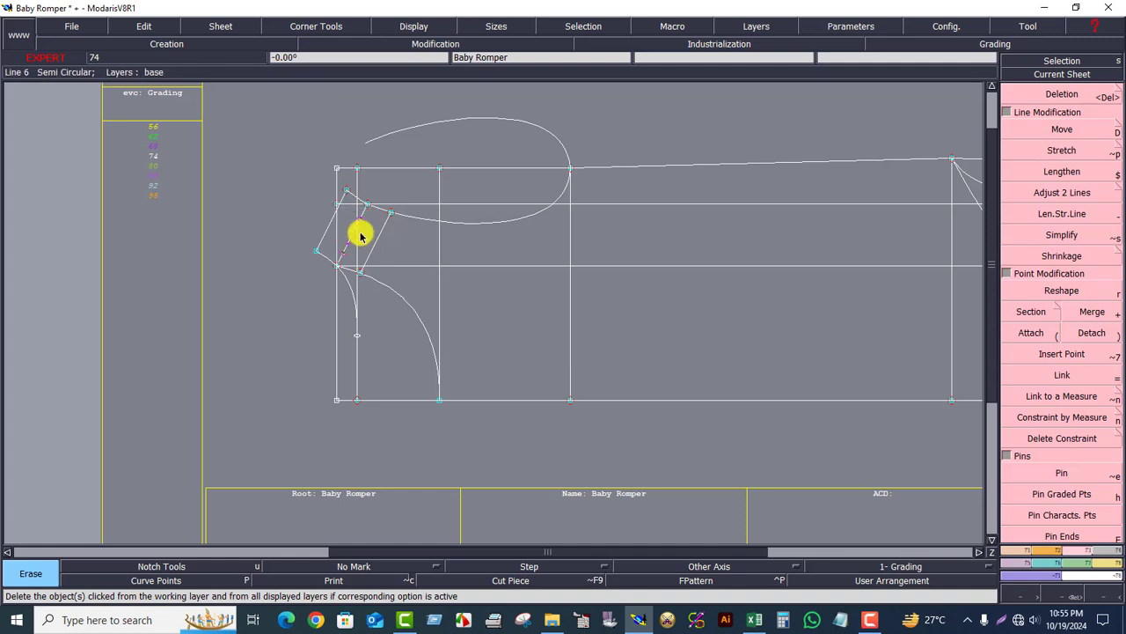
- Delete the mirrored armhole loop and the leftover vertical and horizontal construction lines around the neck, shoulder and armhole
{"action": "left_click", "coordinate": [1043, 95]}
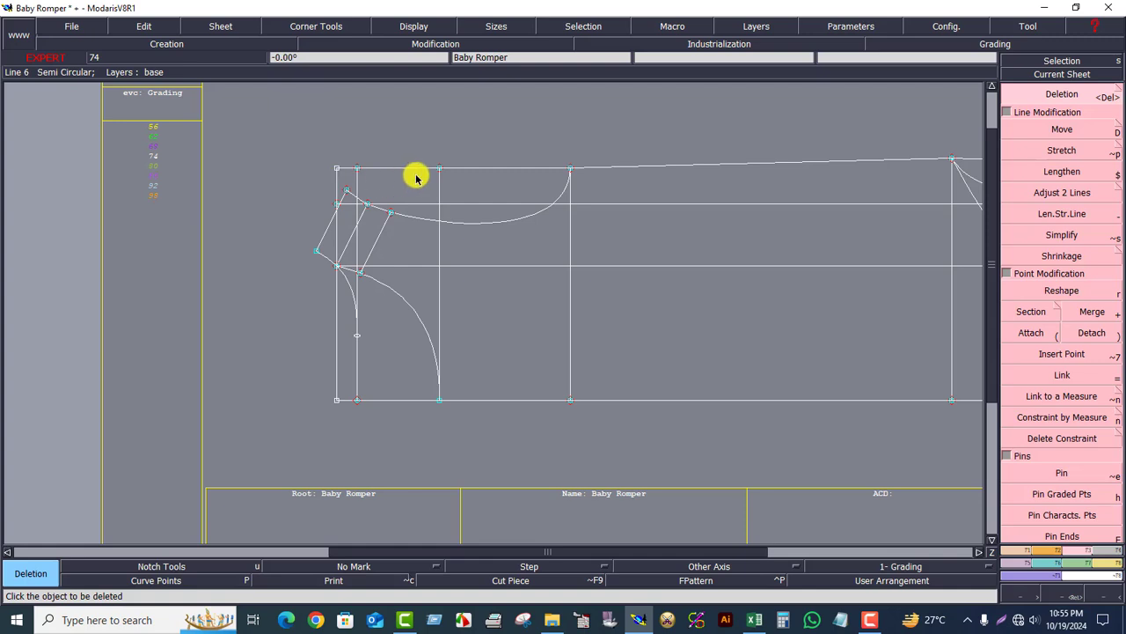
{"action": "left_click", "coordinate": [336, 181]}
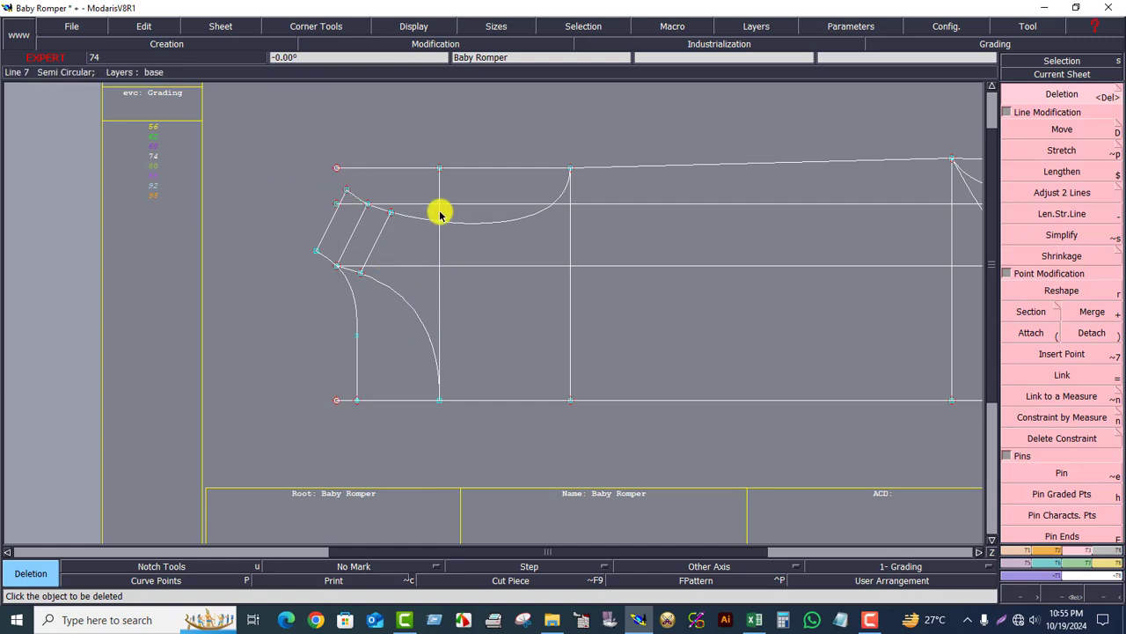
{"action": "left_click", "coordinate": [439, 249]}
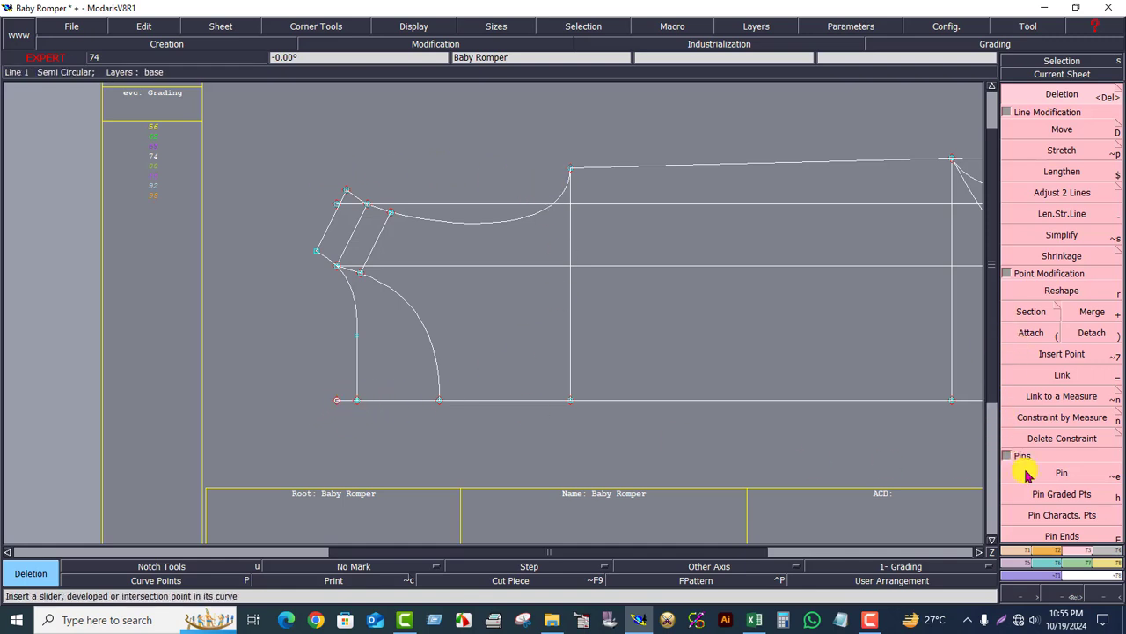
- Attach the loose end of the bottom centre line to the lower end point of the neck curve's straight section
{"action": "left_click", "coordinate": [1045, 587]}
{"action": "left_click", "coordinate": [336, 287]}
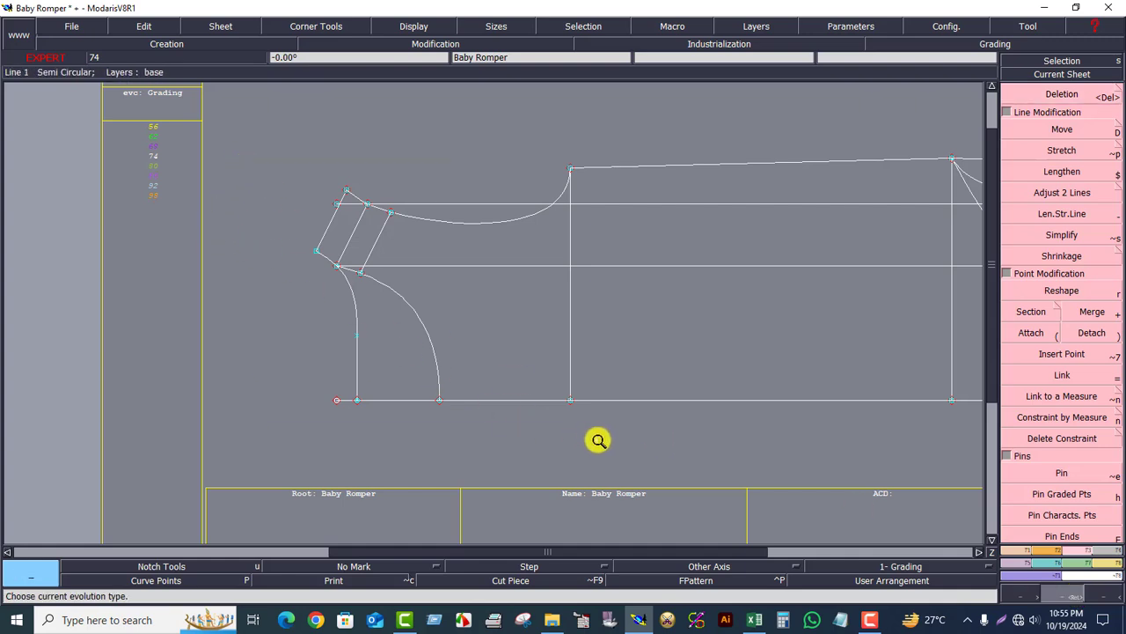
{"action": "left_click", "coordinate": [1027, 331]}
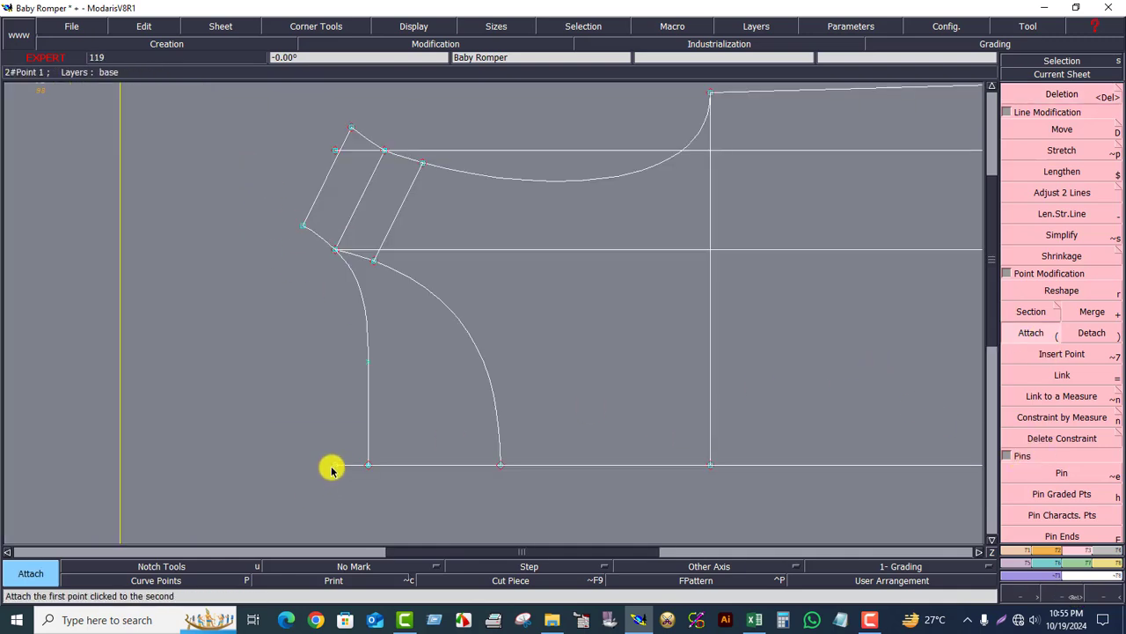
{"action": "left_click_drag", "start_coordinate": [368, 465], "coordinate": [317, 463]}
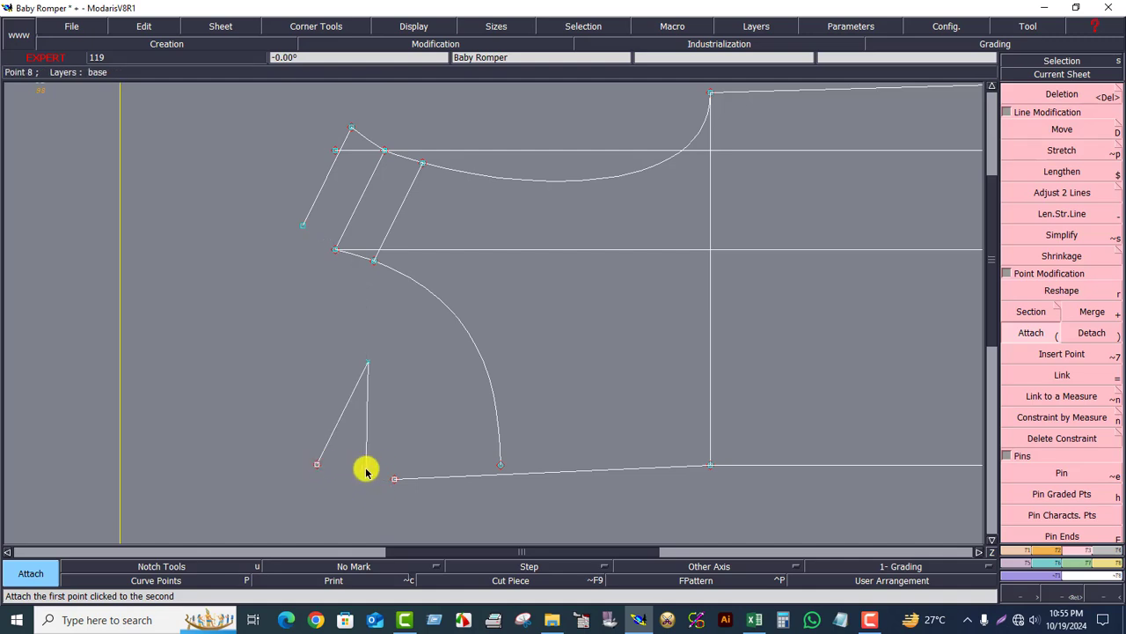
{"action": "key", "text": "ctrl+z"}
{"action": "left_click_drag", "start_coordinate": [394, 484], "coordinate": [365, 466]}
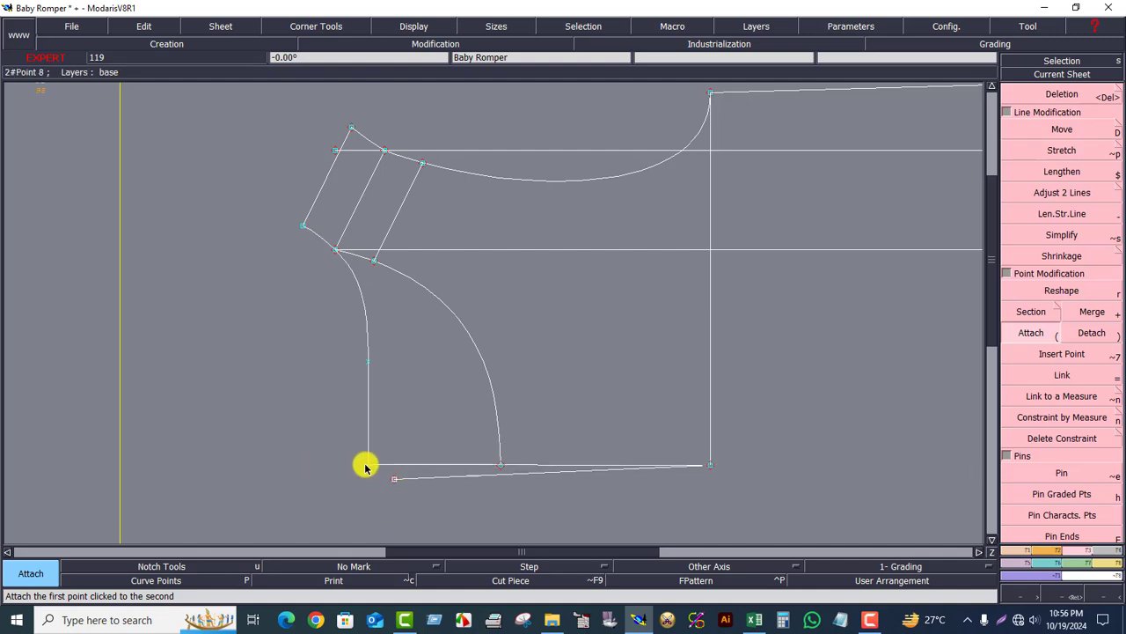
- Delete the two long horizontal construction lines and the excess vertical line ends above the leg curves
{"action": "left_click", "coordinate": [1062, 74]}
{"action": "left_click", "coordinate": [613, 236]}
{"action": "left_click", "coordinate": [1056, 95]}
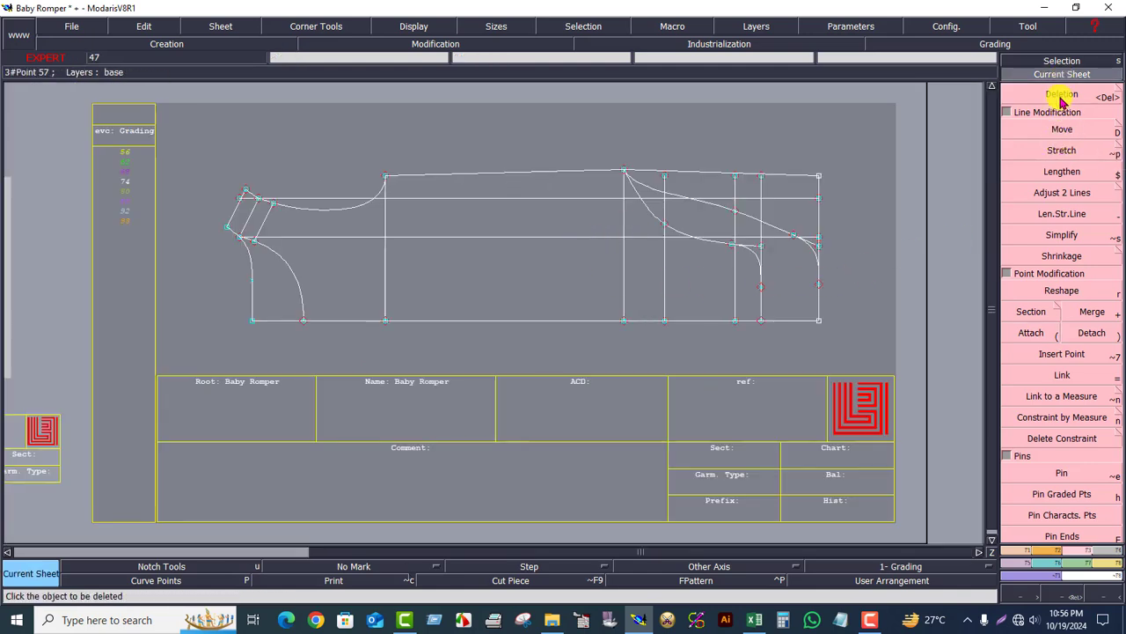
{"action": "left_click", "coordinate": [493, 199]}
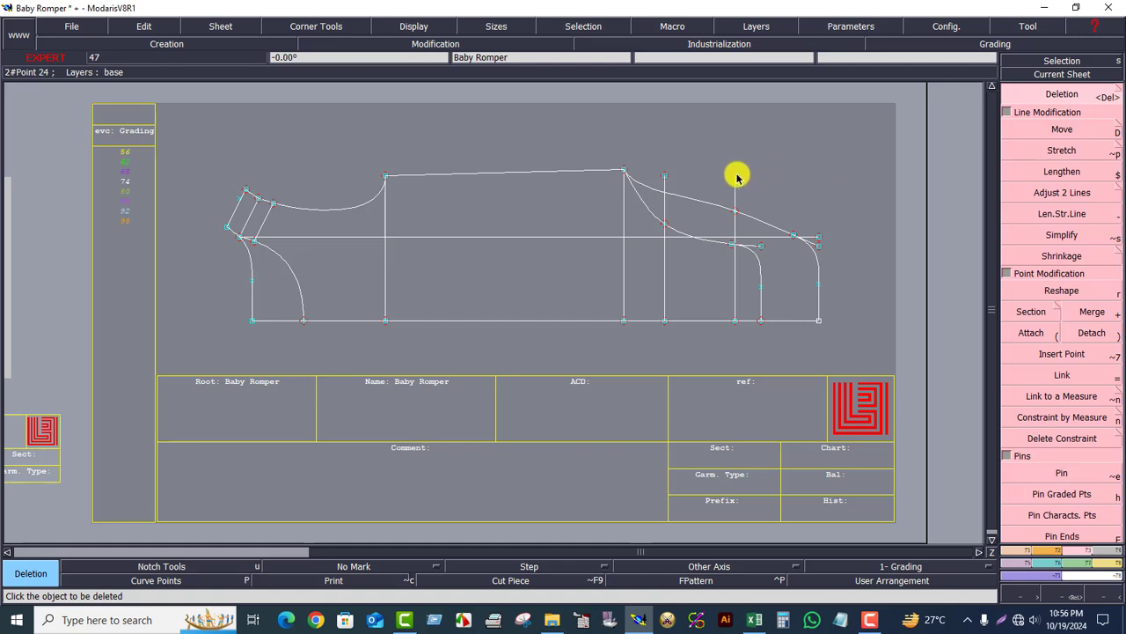
{"action": "left_click", "coordinate": [664, 183]}
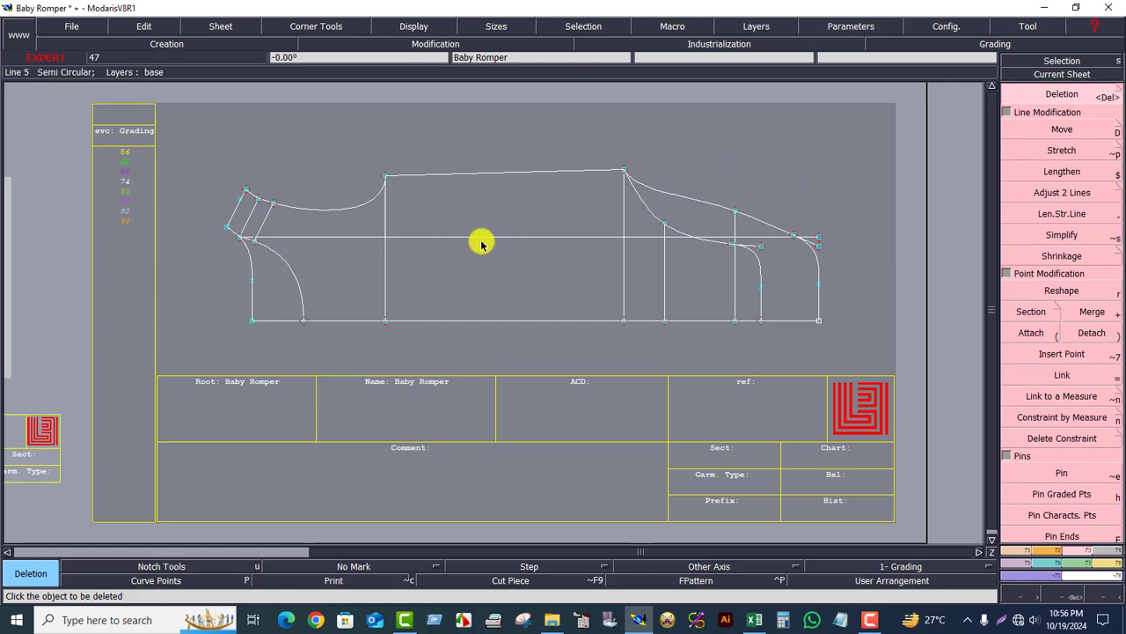
{"action": "left_click", "coordinate": [514, 237]}
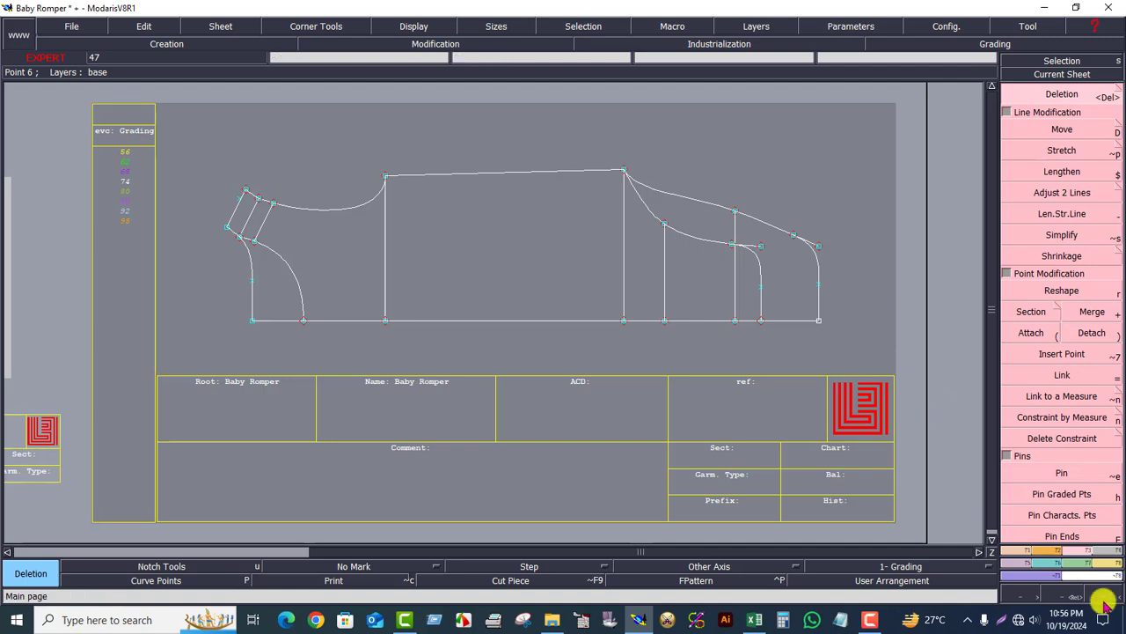
- Try deleting the corner point at the end of the outer leg curve and undo that deletion
{"action": "left_click", "coordinate": [1064, 595]}
{"action": "left_click_drag", "start_coordinate": [645, 196], "coordinate": [909, 360]}
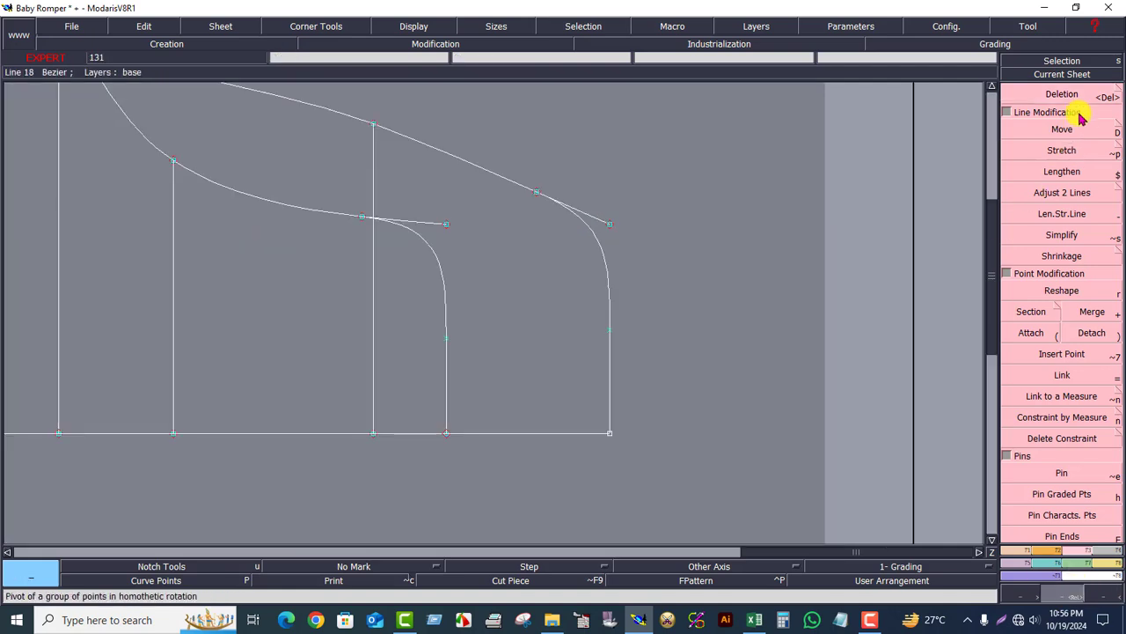
{"action": "left_click", "coordinate": [1059, 95]}
{"action": "left_click", "coordinate": [608, 225]}
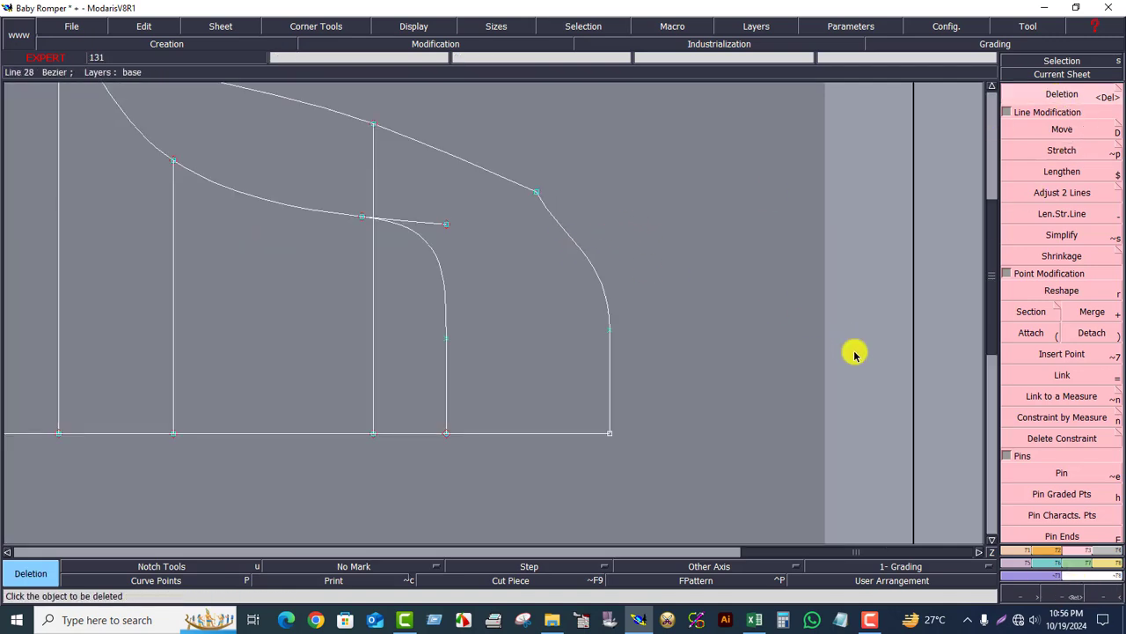
{"action": "key", "text": "ctrl+z"}
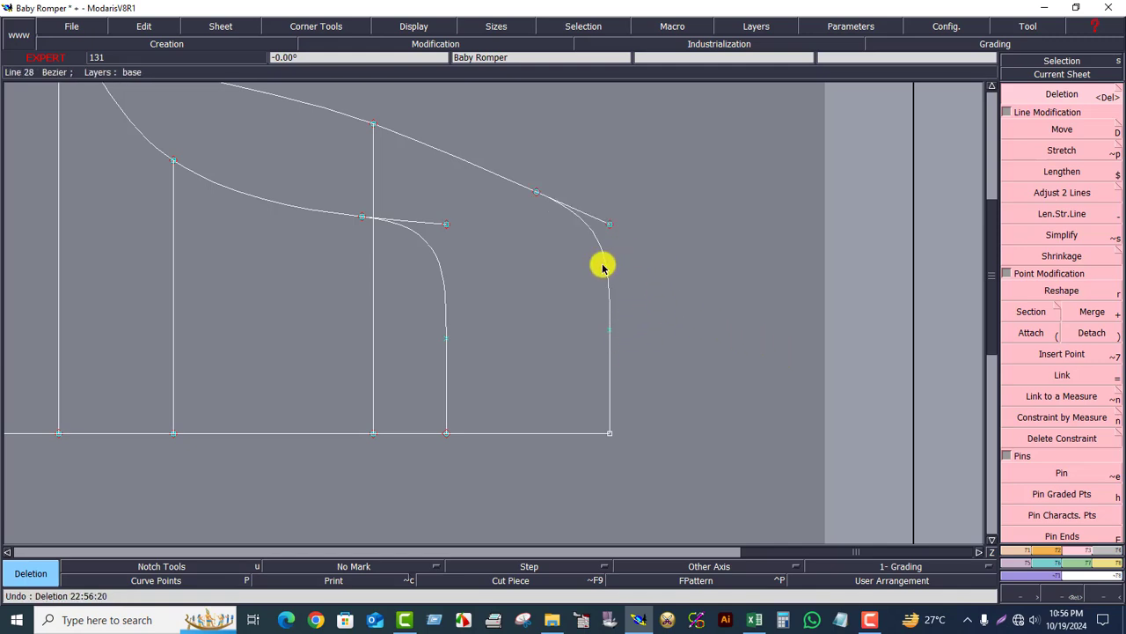
- Trim the straight overhanging ends of the outer and inner leg curves to their rounded crotch curves with Adjust 2 Lines
{"action": "left_click", "coordinate": [1031, 197]}
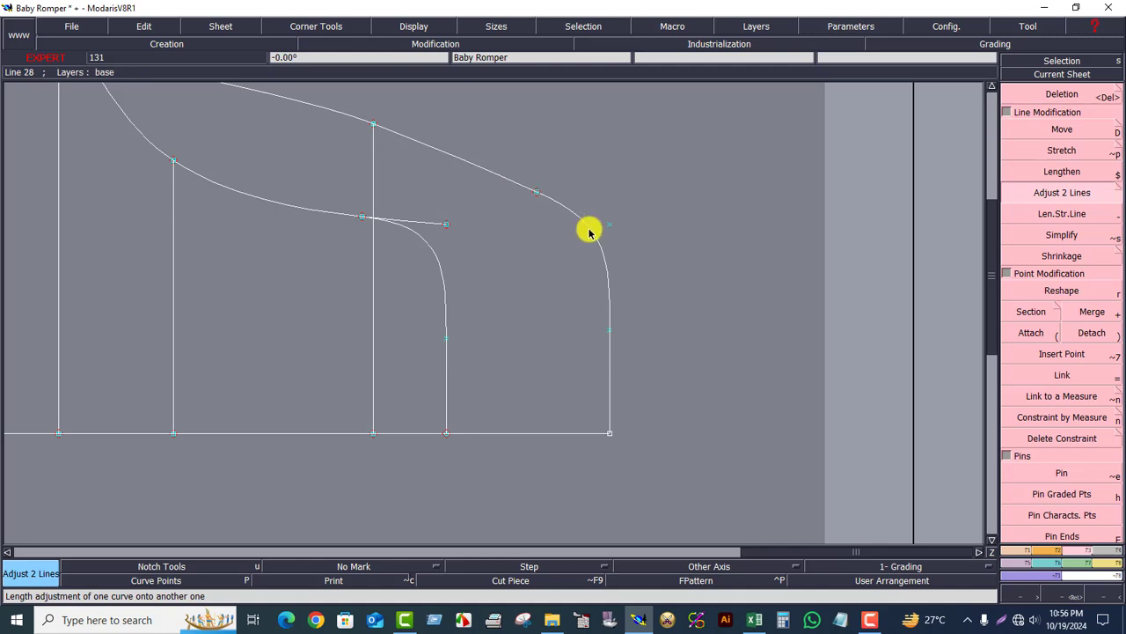
{"action": "left_click", "coordinate": [343, 212]}
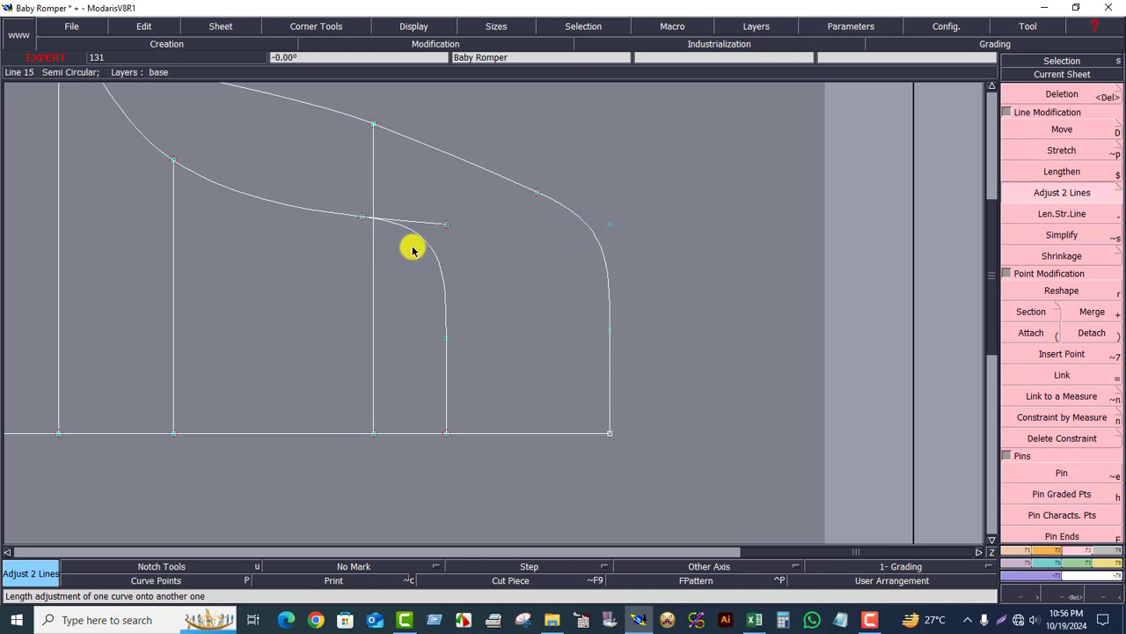
{"action": "left_click", "coordinate": [1068, 77]}
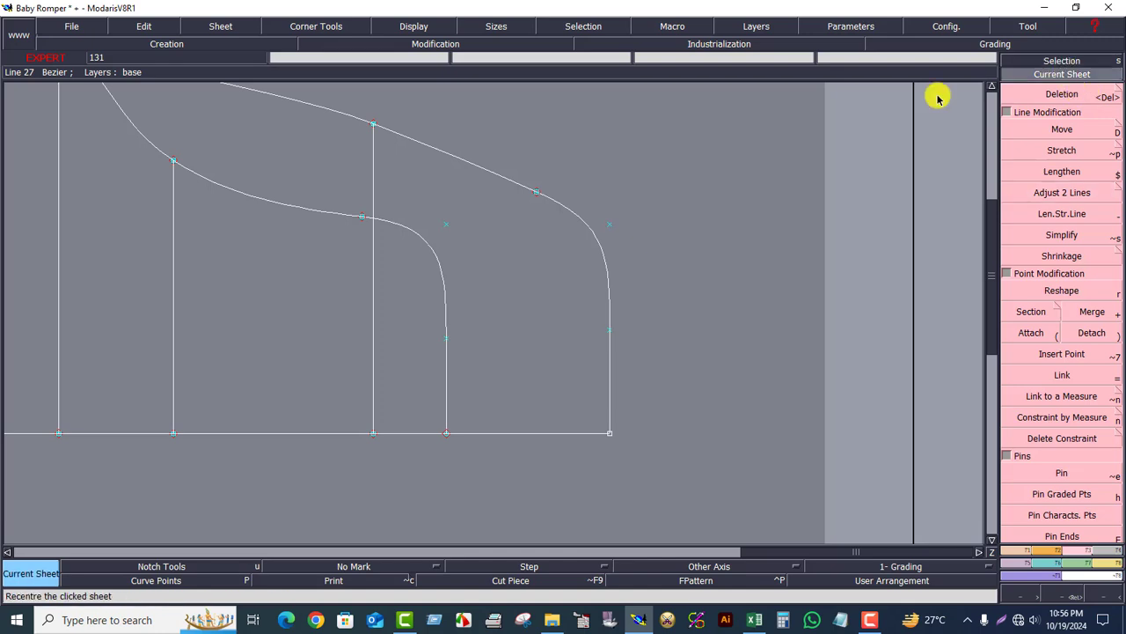
{"action": "left_click", "coordinate": [447, 235]}
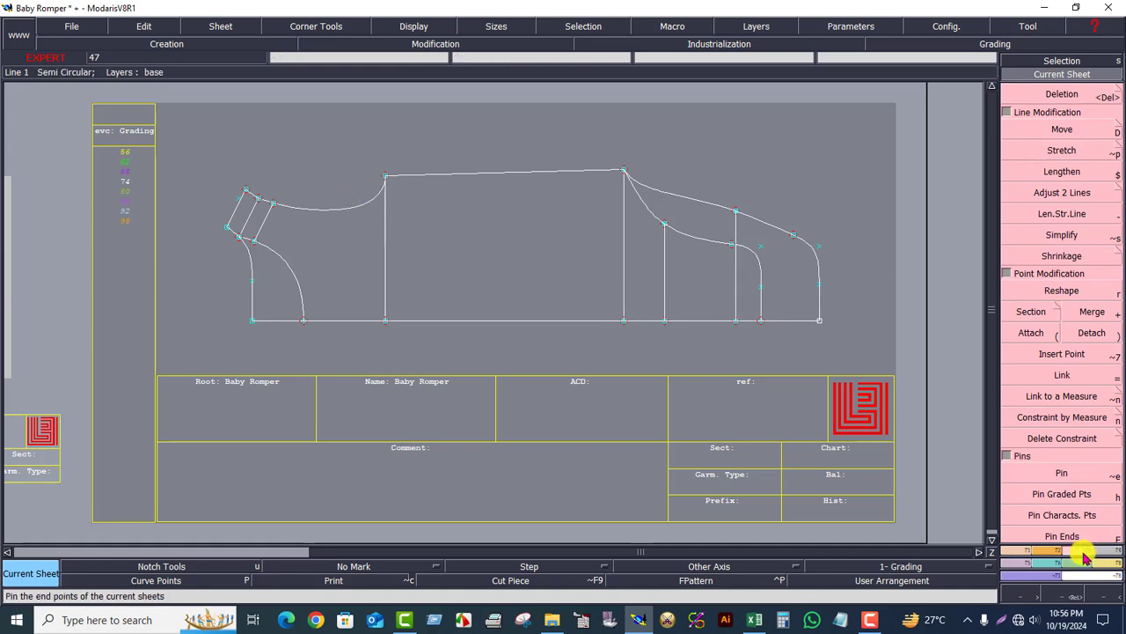
- Delete the leftover point beside the outermost slanted shoulder line and check the whole sheet
{"action": "left_click", "coordinate": [1055, 598]}
{"action": "left_click_drag", "start_coordinate": [201, 180], "coordinate": [431, 329]}
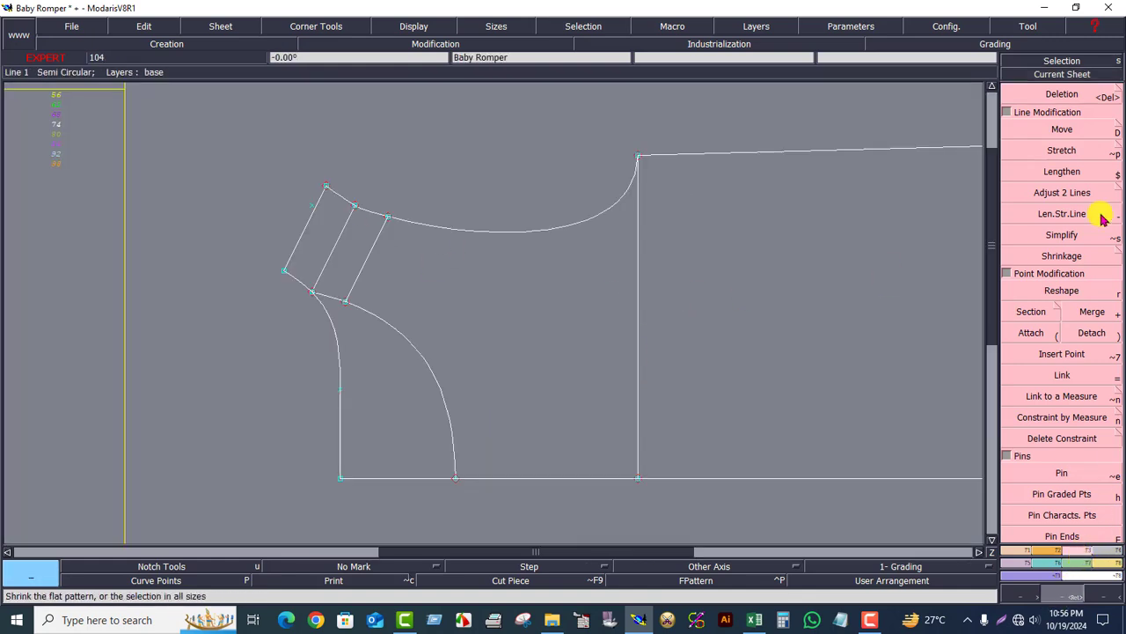
{"action": "left_click", "coordinate": [1062, 94]}
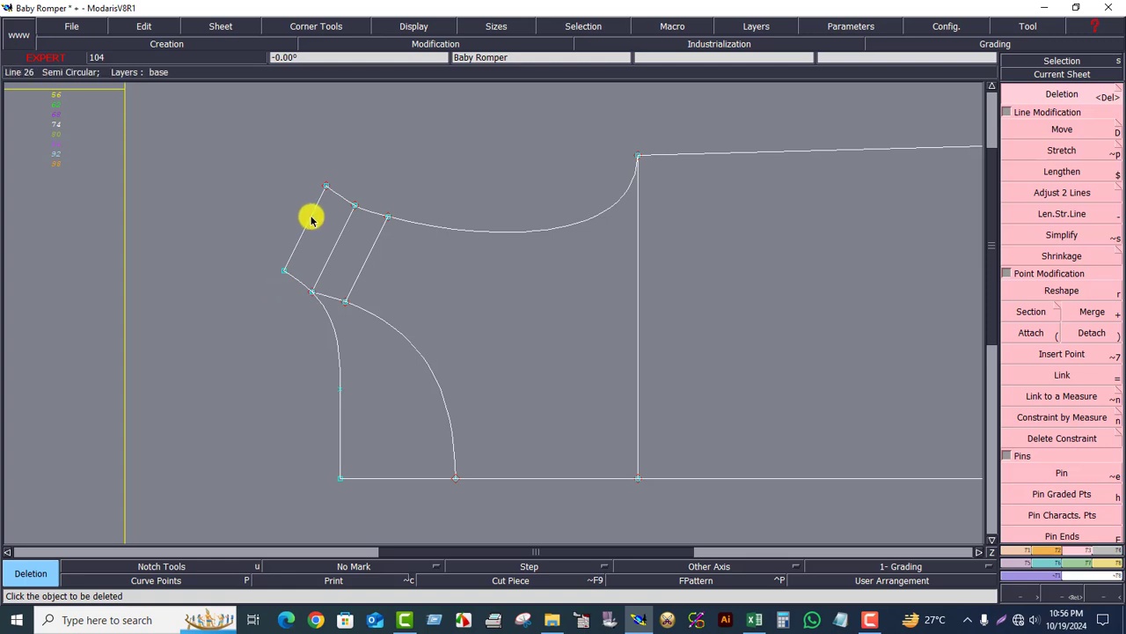
{"action": "left_click", "coordinate": [1067, 74]}
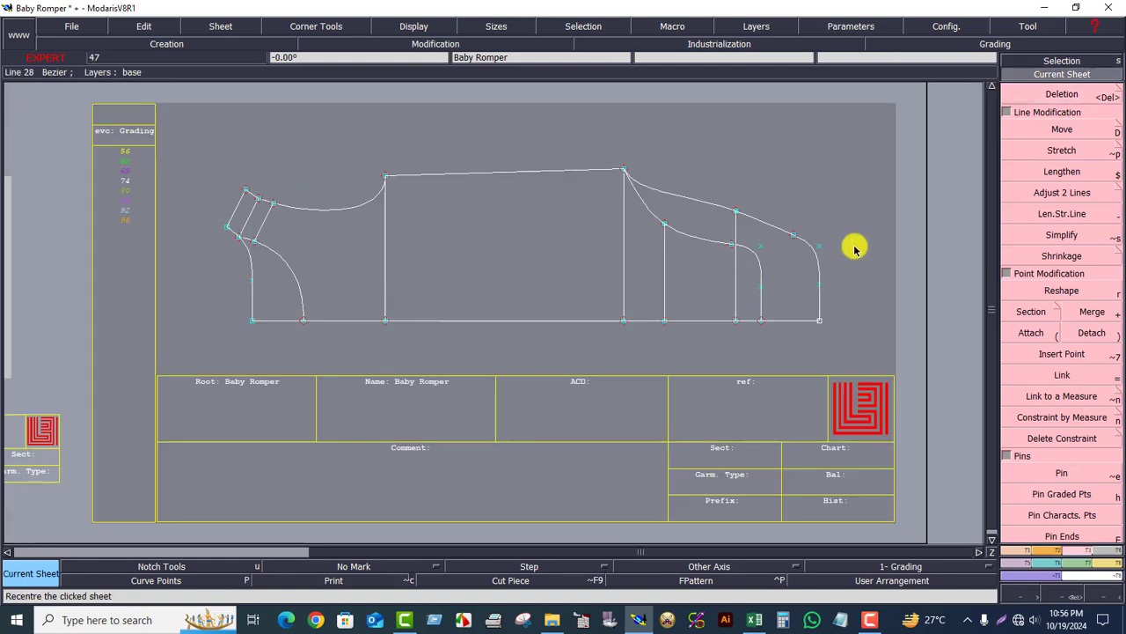
{"action": "key", "text": "8"}
{"action": "key", "text": "j"}
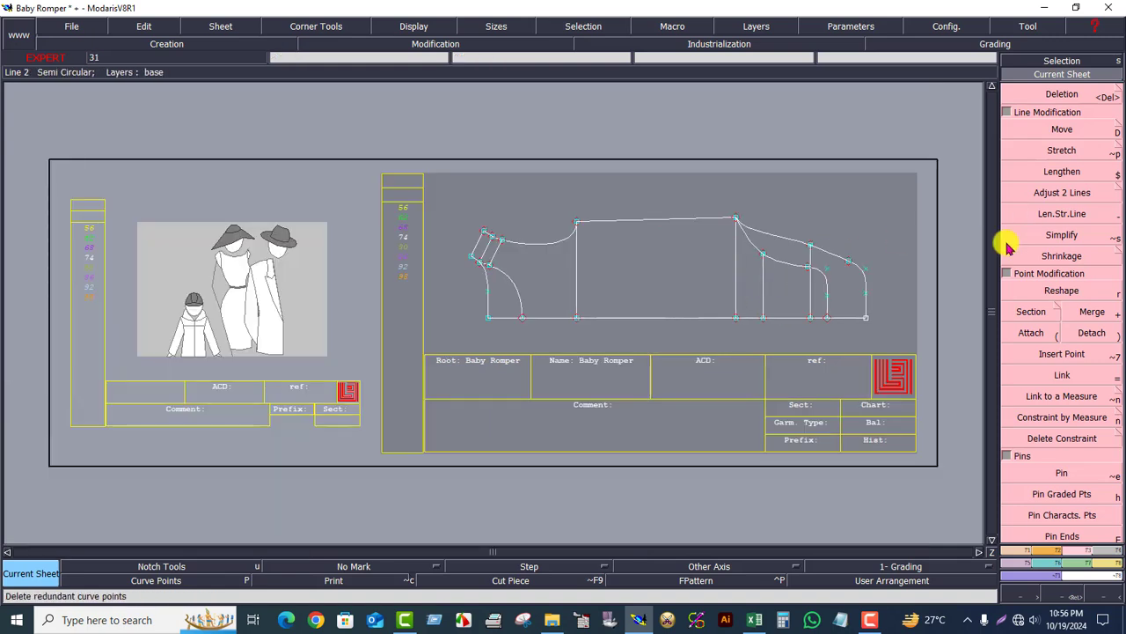
{"action": "left_click", "coordinate": [688, 298]}
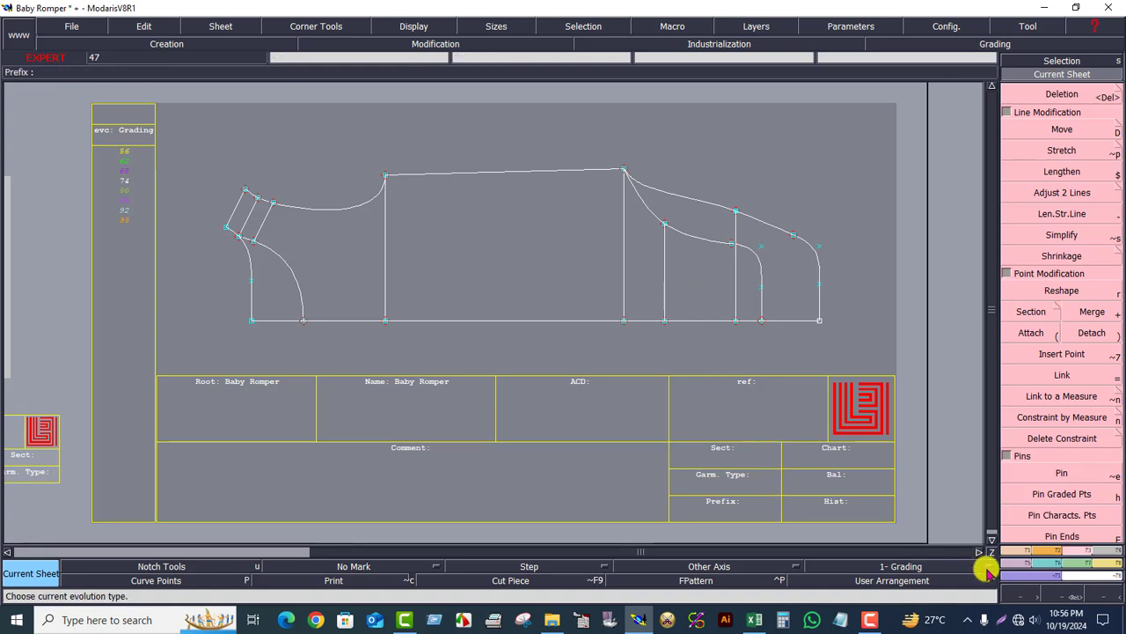
- Attach the outer leg curve to the top of the vertical construction line beneath it
{"action": "left_click", "coordinate": [1067, 594]}
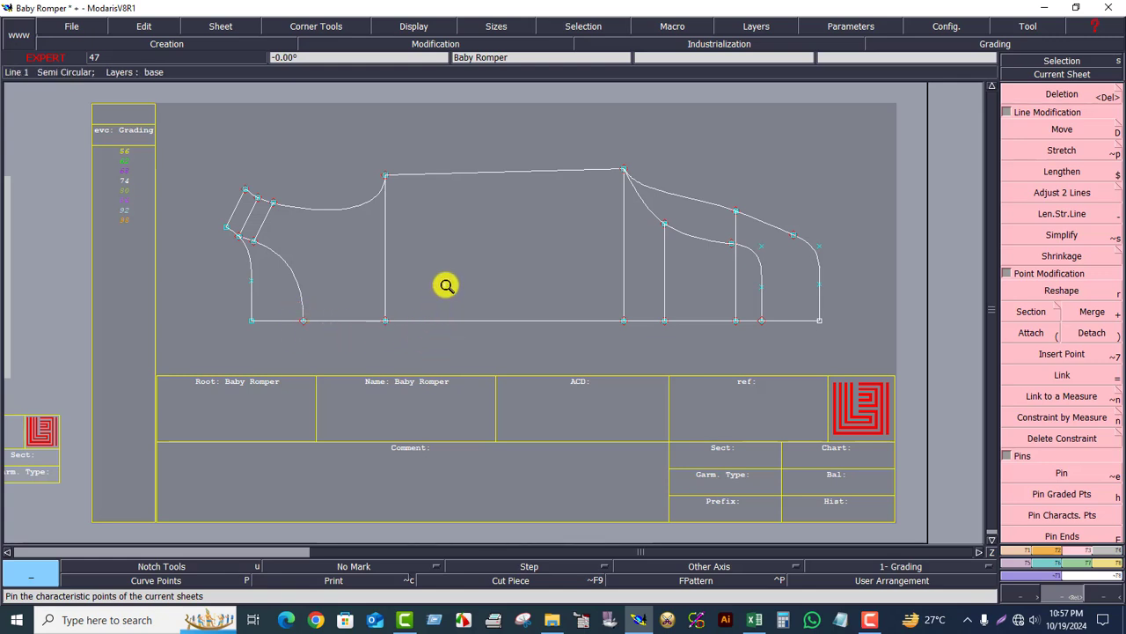
{"action": "left_click_drag", "start_coordinate": [299, 118], "coordinate": [852, 380]}
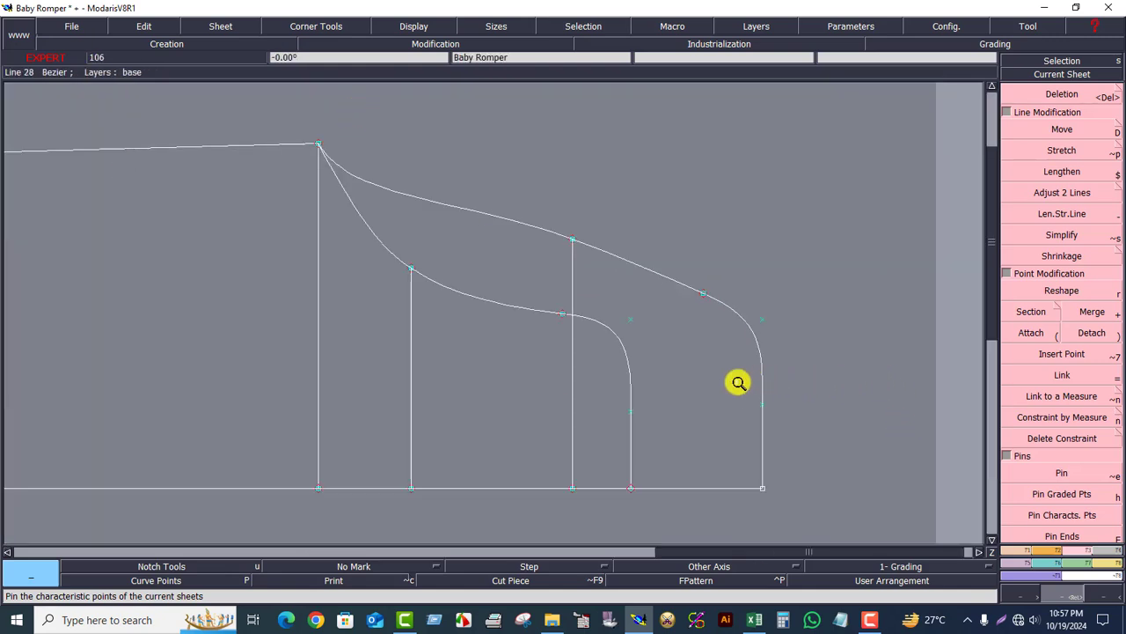
{"action": "left_click", "coordinate": [1061, 317]}
{"action": "left_click", "coordinate": [1043, 333]}
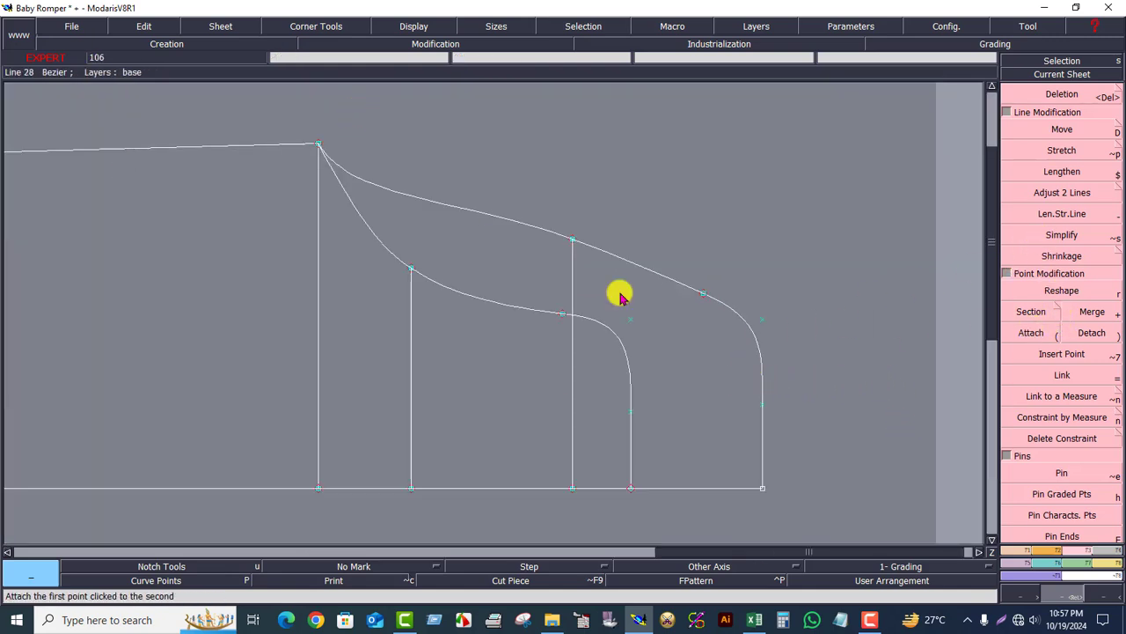
{"action": "left_click", "coordinate": [568, 240]}
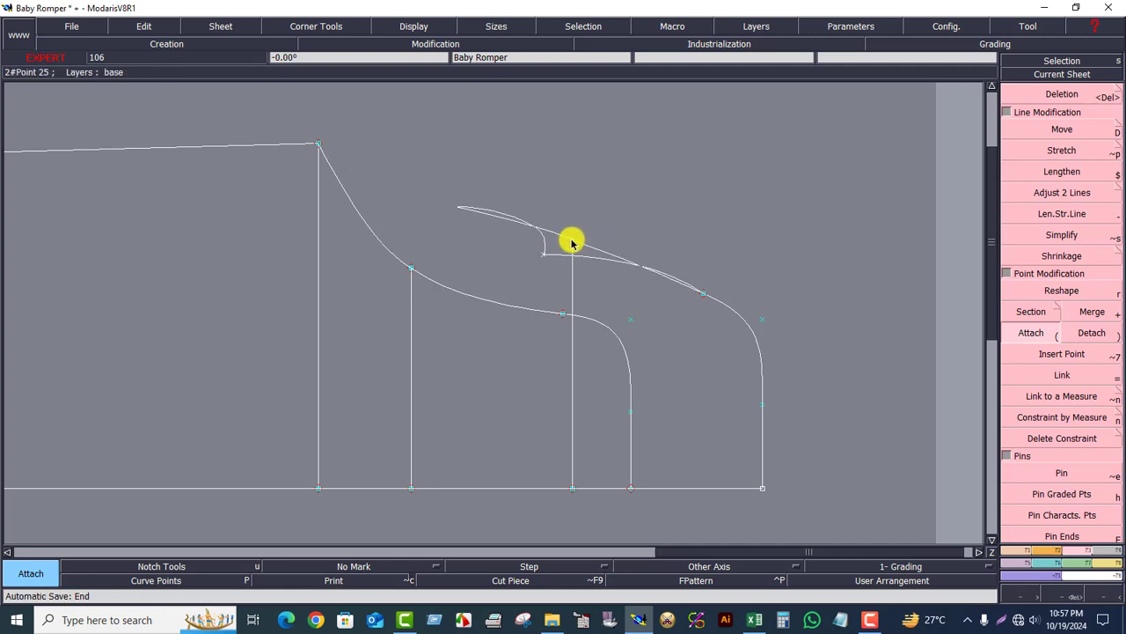
{"action": "left_click", "coordinate": [573, 241]}
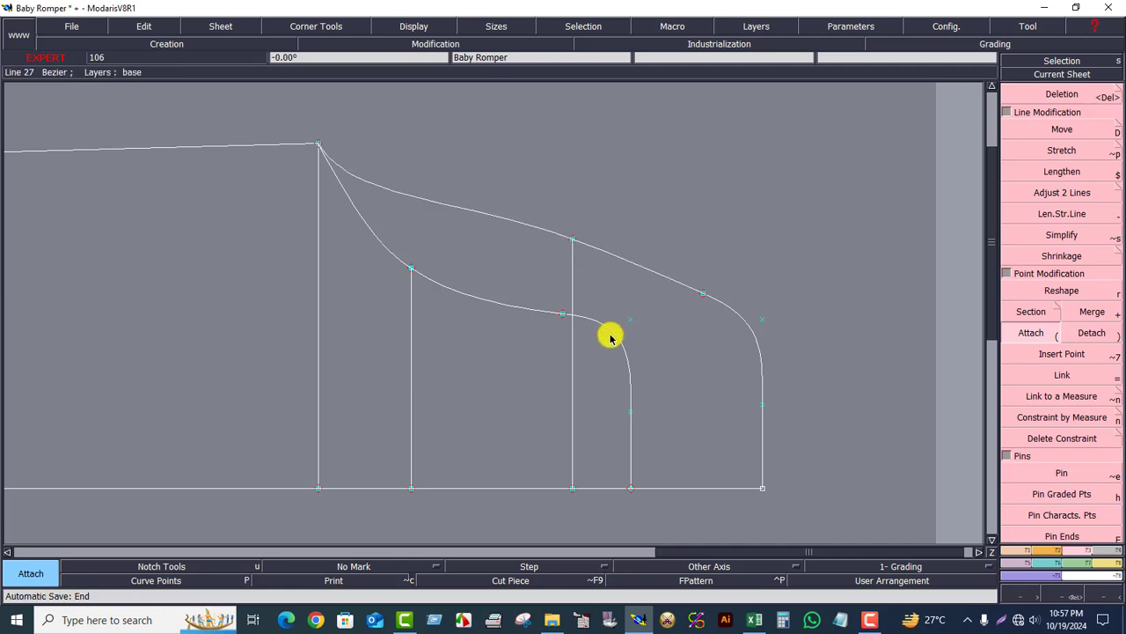
- Attach the rounded crotch curves to the inner and outer leg curves, and the inner leg curve to its vertical line
{"action": "left_click", "coordinate": [564, 314]}
{"action": "left_click", "coordinate": [555, 331]}
{"action": "left_click", "coordinate": [568, 315]}
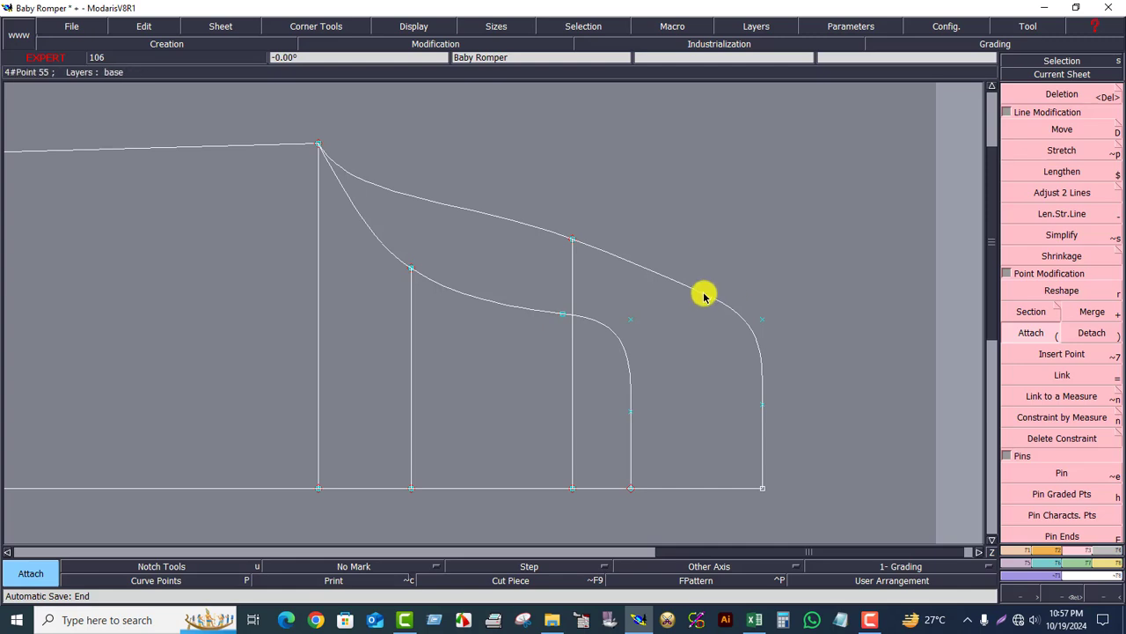
{"action": "left_click", "coordinate": [704, 295]}
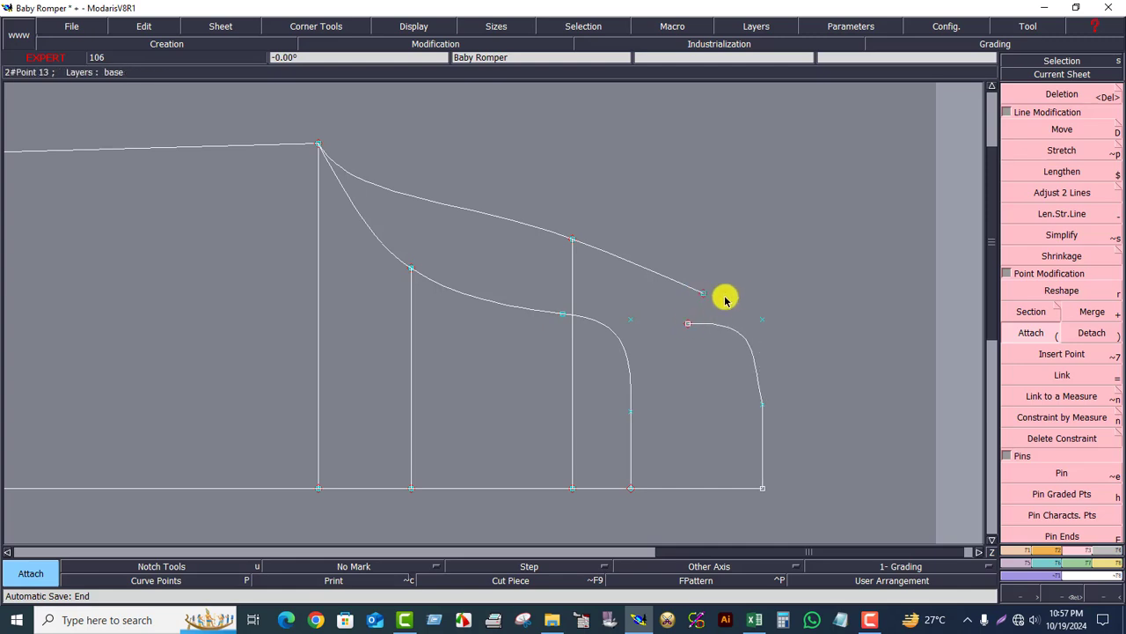
{"action": "left_click", "coordinate": [706, 297]}
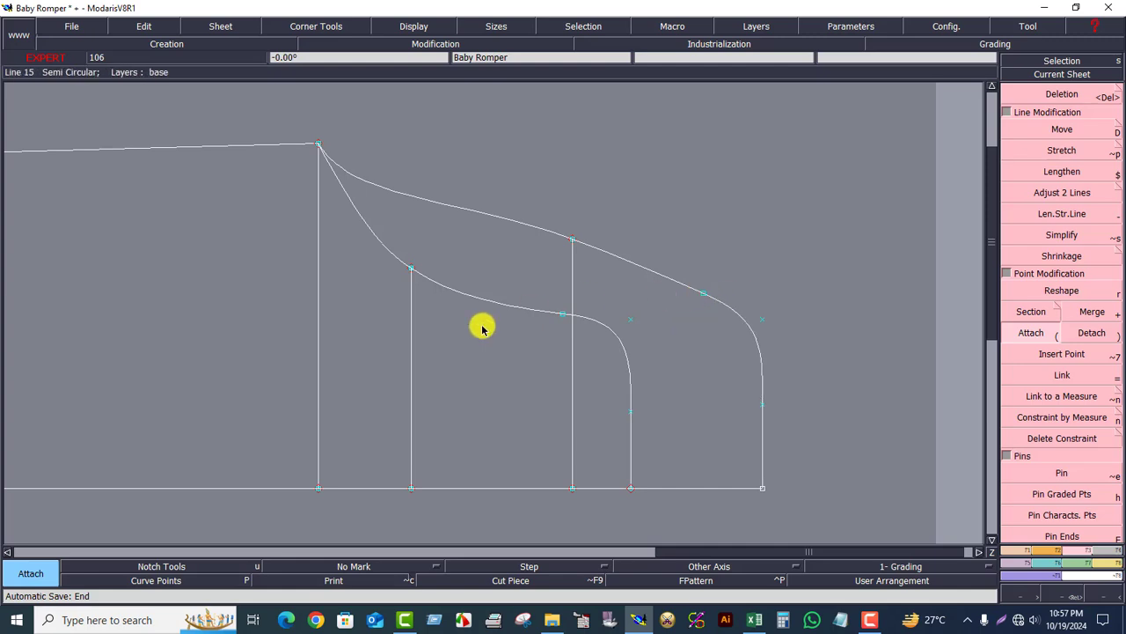
{"action": "left_click", "coordinate": [410, 270]}
{"action": "left_click", "coordinate": [409, 270]}
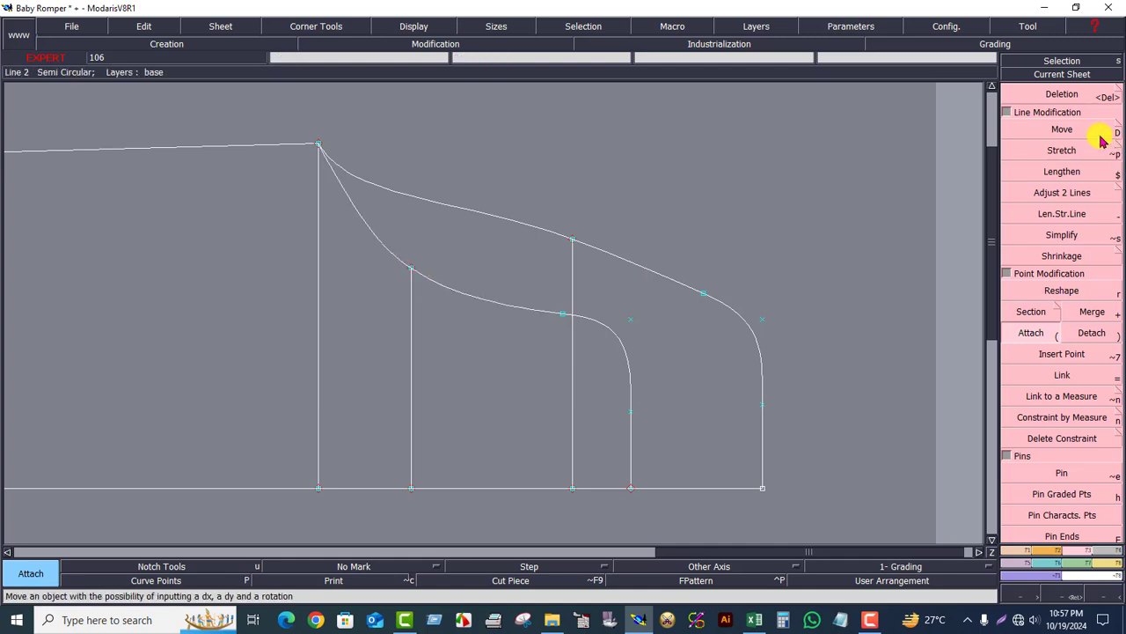
- Try deleting the corner point beside the inner crotch curve and undo that deletion
{"action": "left_click", "coordinate": [1056, 94]}
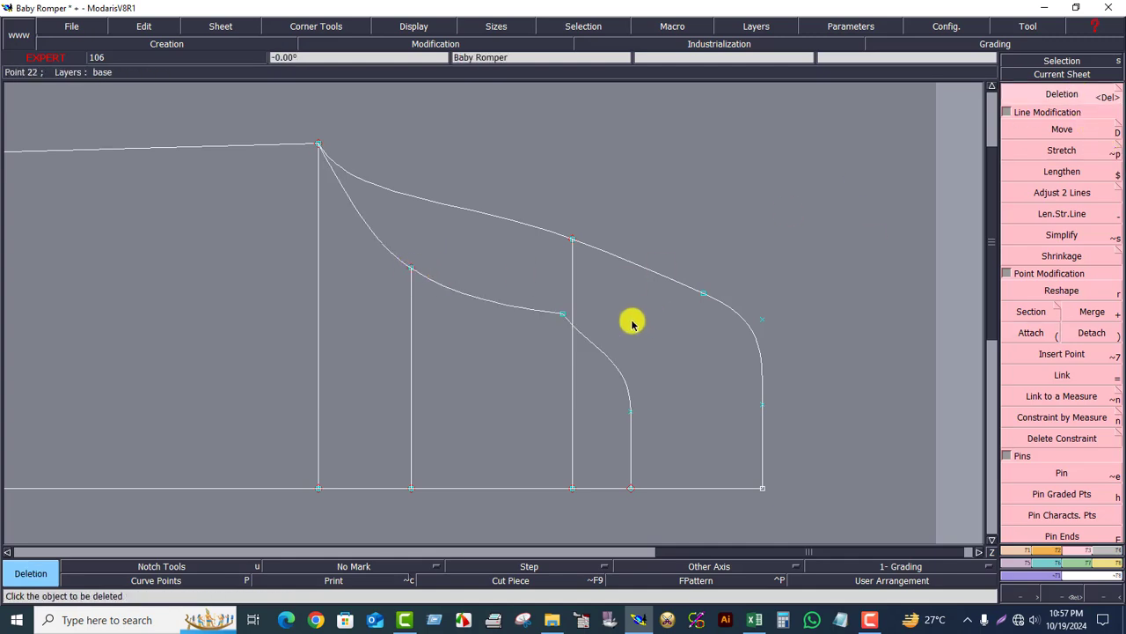
{"action": "key", "text": "ctrl+z"}
{"action": "left_click", "coordinate": [1063, 94]}
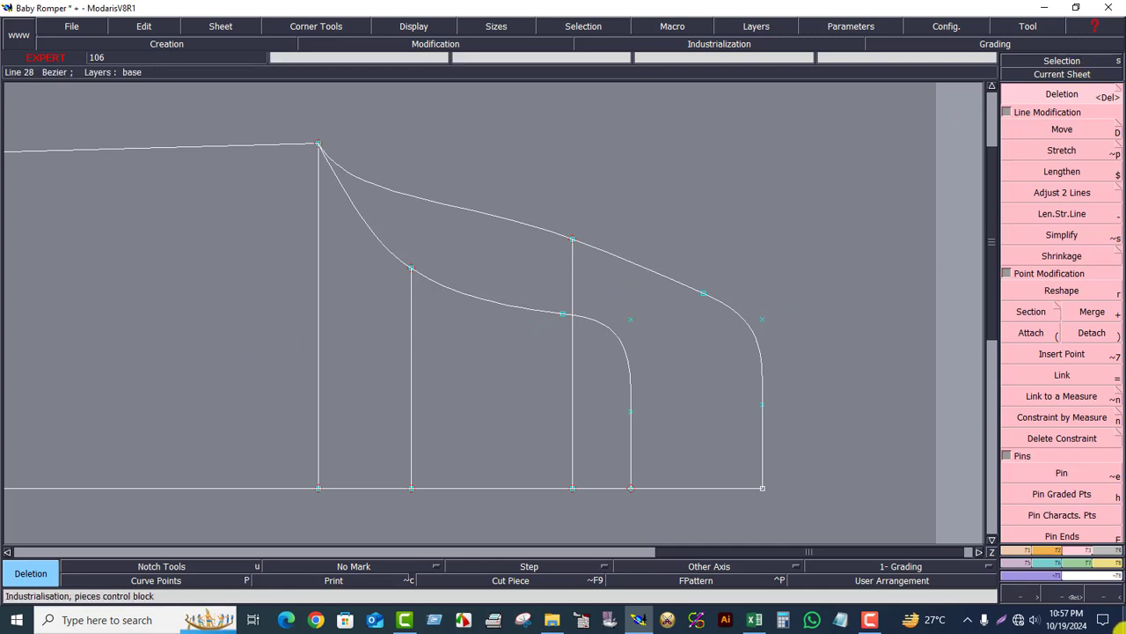
- Examine the cleaned-up pattern on the whole sheet and the leg curve junctions up close
{"action": "left_click", "coordinate": [1067, 595]}
{"action": "left_click_drag", "start_coordinate": [352, 182], "coordinate": [817, 483]}
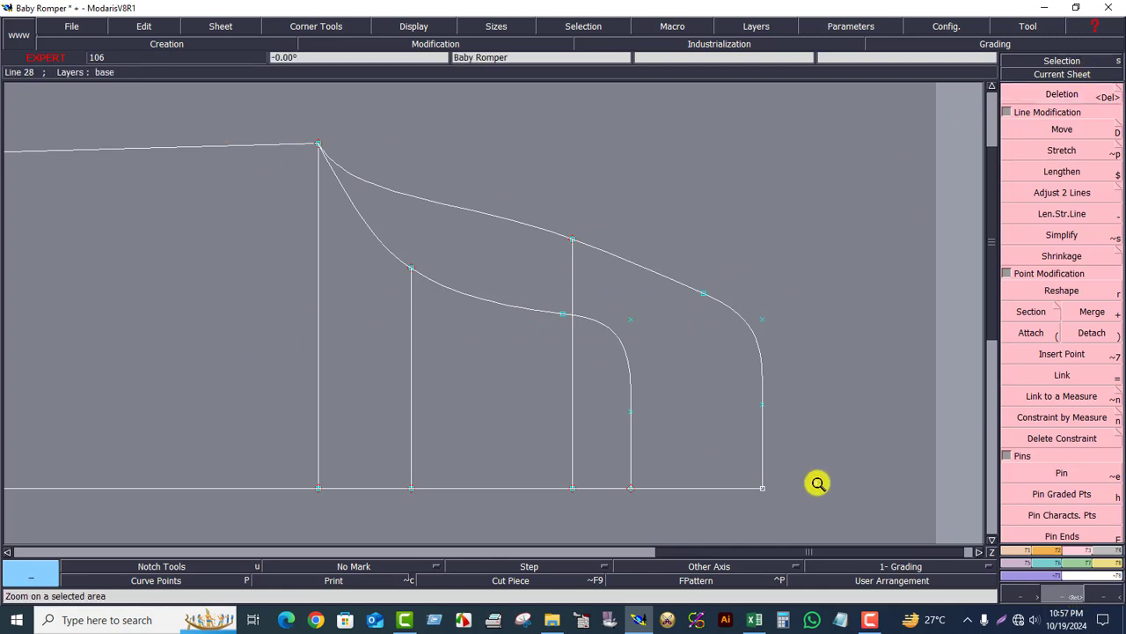
{"action": "left_click", "coordinate": [1072, 62]}
{"action": "left_click", "coordinate": [789, 294]}
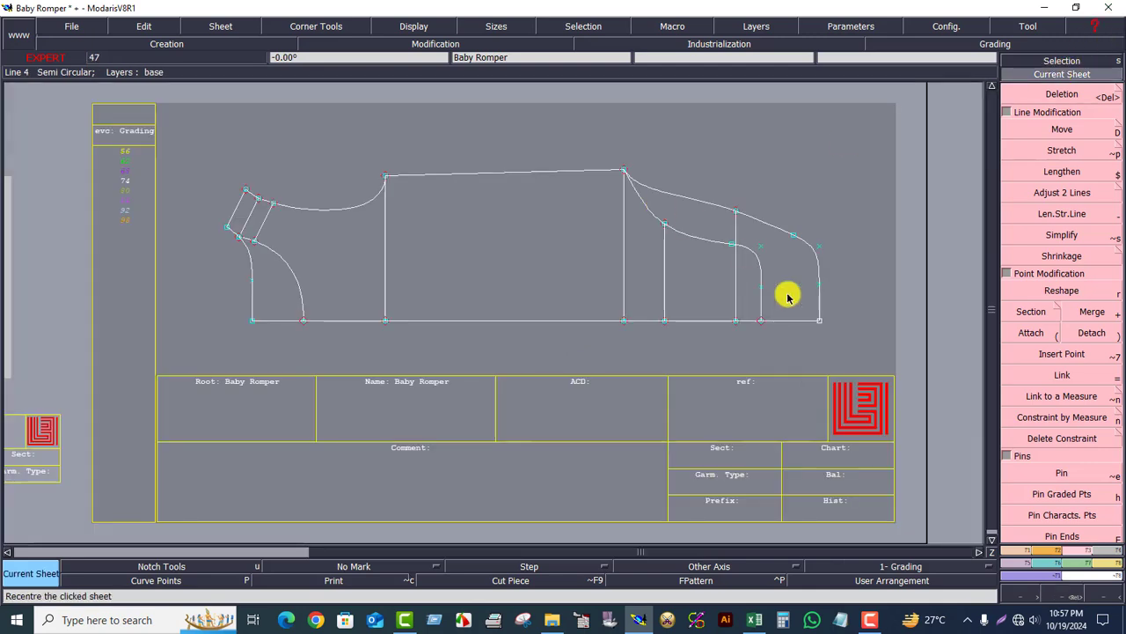
{"action": "left_click", "coordinate": [1060, 600]}
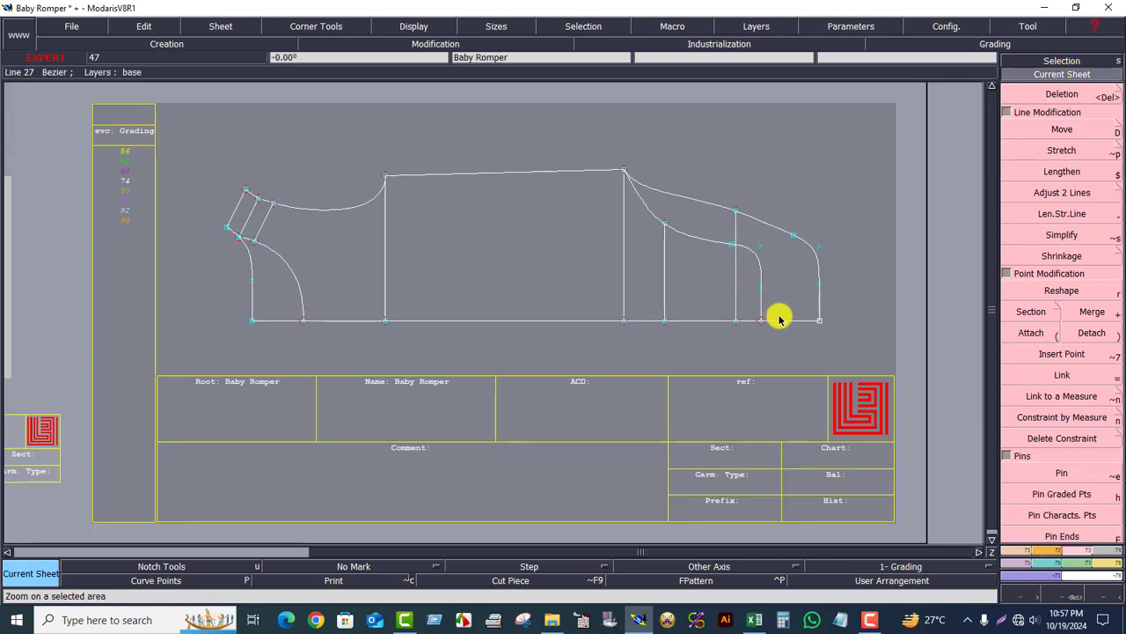
{"action": "left_click", "coordinate": [1067, 595]}
{"action": "left_click_drag", "start_coordinate": [531, 100], "coordinate": [869, 337]}
{"action": "left_click_drag", "start_coordinate": [621, 418], "coordinate": [755, 483]}
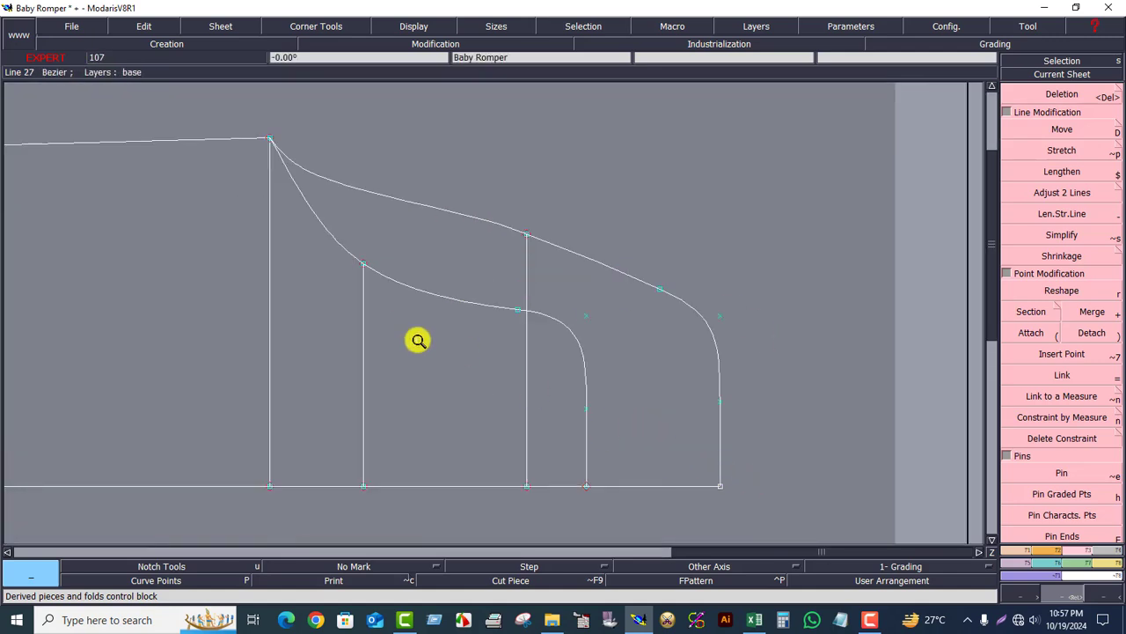
- Section the inner leg curve at its junction with the inner rounded crotch curve
{"action": "left_click_drag", "start_coordinate": [200, 118], "coordinate": [832, 498]}
{"action": "left_click", "coordinate": [1031, 312]}
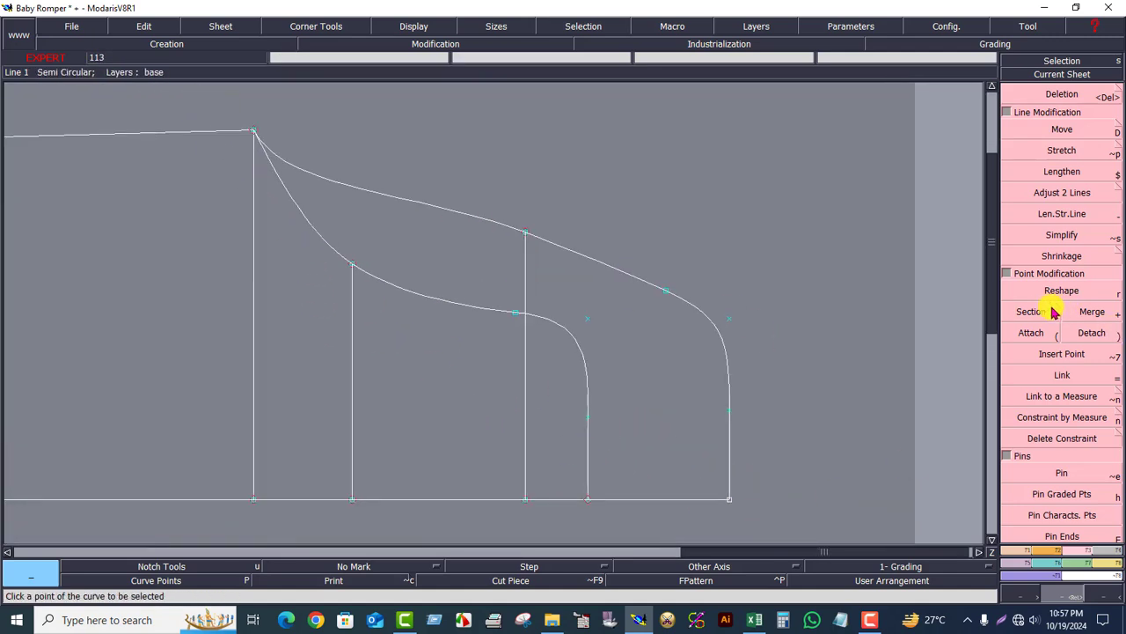
{"action": "left_click", "coordinate": [515, 313]}
- Display the handles of the rounded curves and the curve points along the leg curves
{"action": "left_click", "coordinate": [413, 26]}
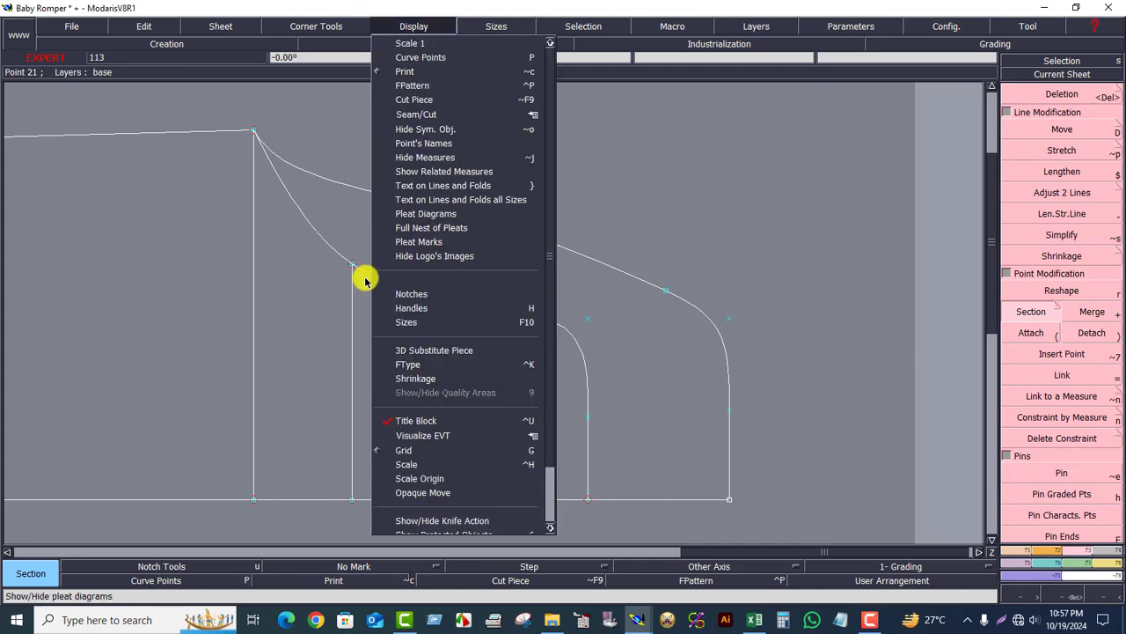
{"action": "left_click", "coordinate": [423, 376]}
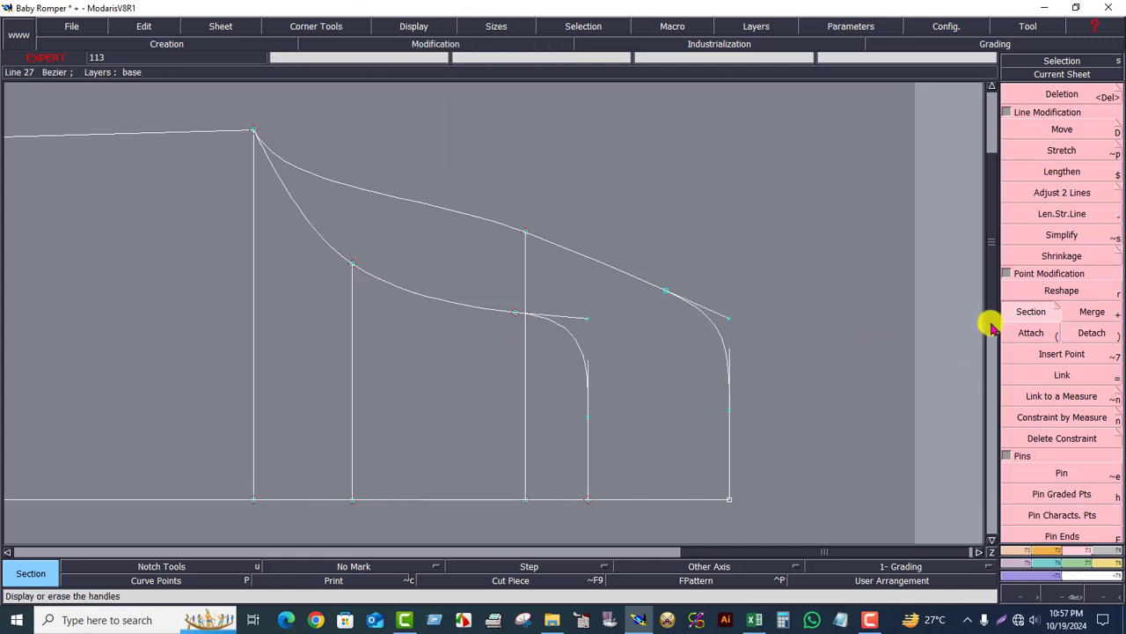
{"action": "left_click", "coordinate": [1062, 291]}
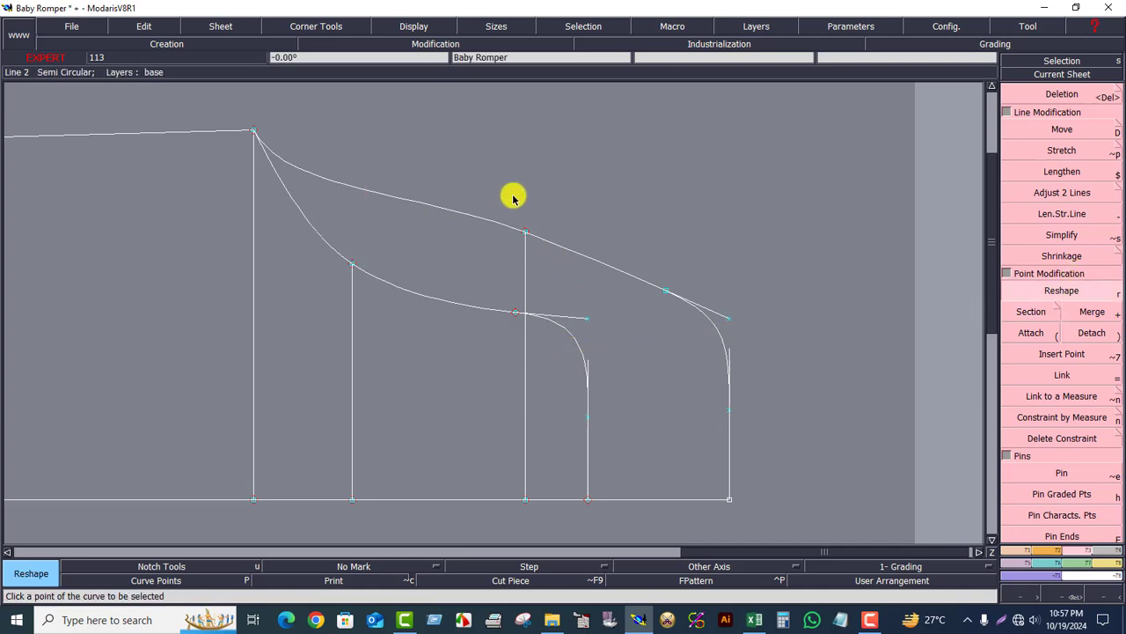
{"action": "left_click", "coordinate": [138, 580]}
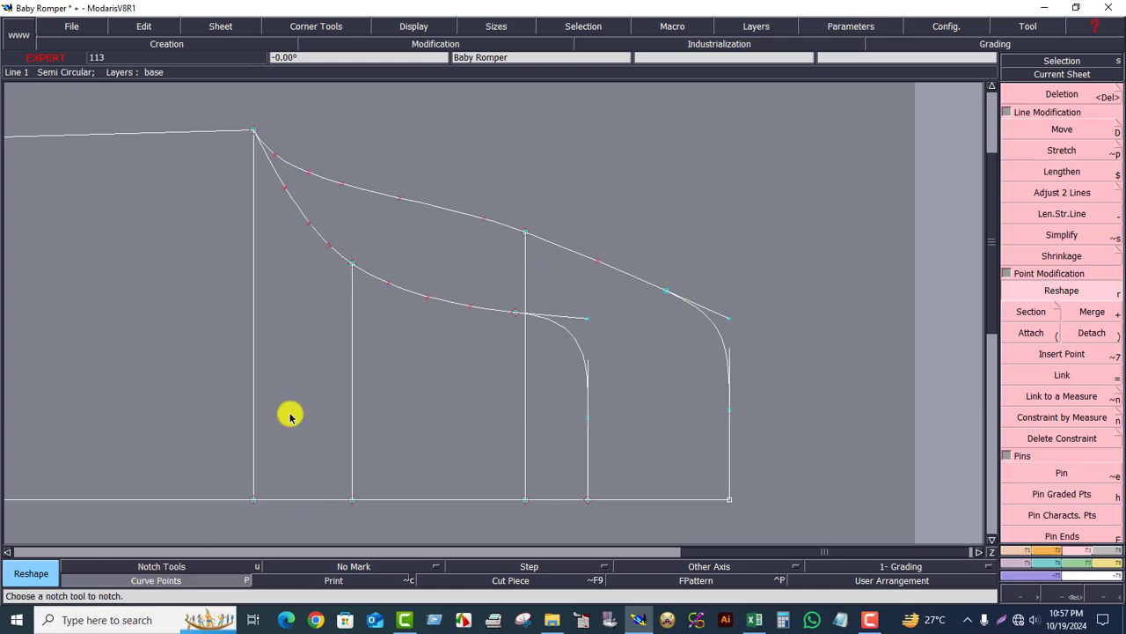
- Reshape the outer leg curve by moving its middle curve point about 0.3 cm toward the top of the leg
{"action": "left_click", "coordinate": [1062, 594]}
{"action": "left_click_drag", "start_coordinate": [234, 138], "coordinate": [657, 344]}
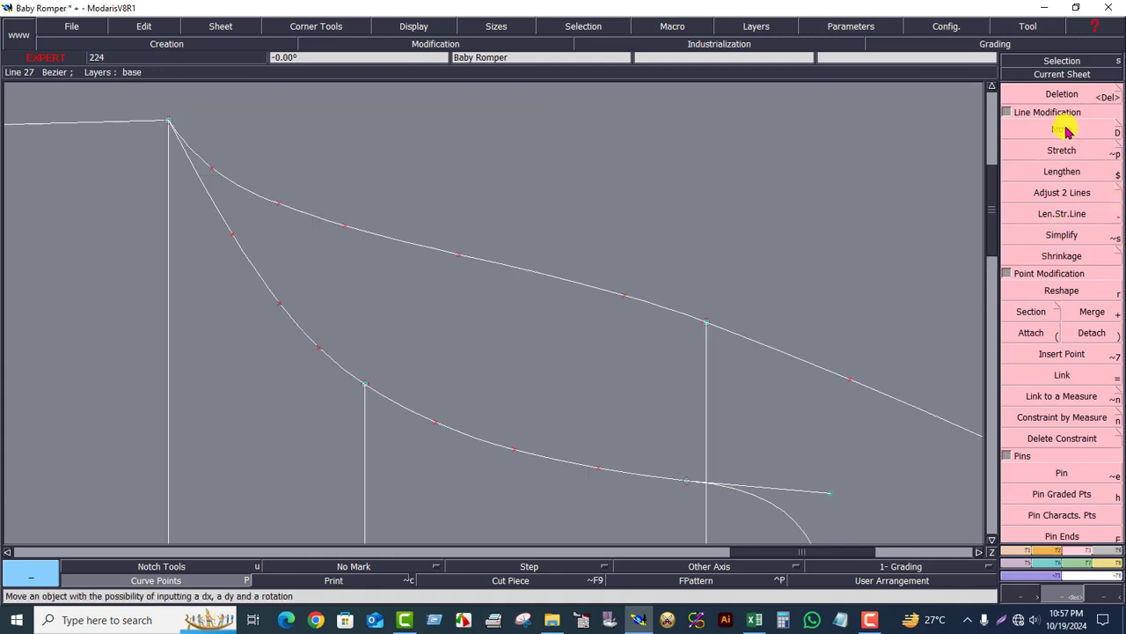
{"action": "left_click", "coordinate": [1060, 295]}
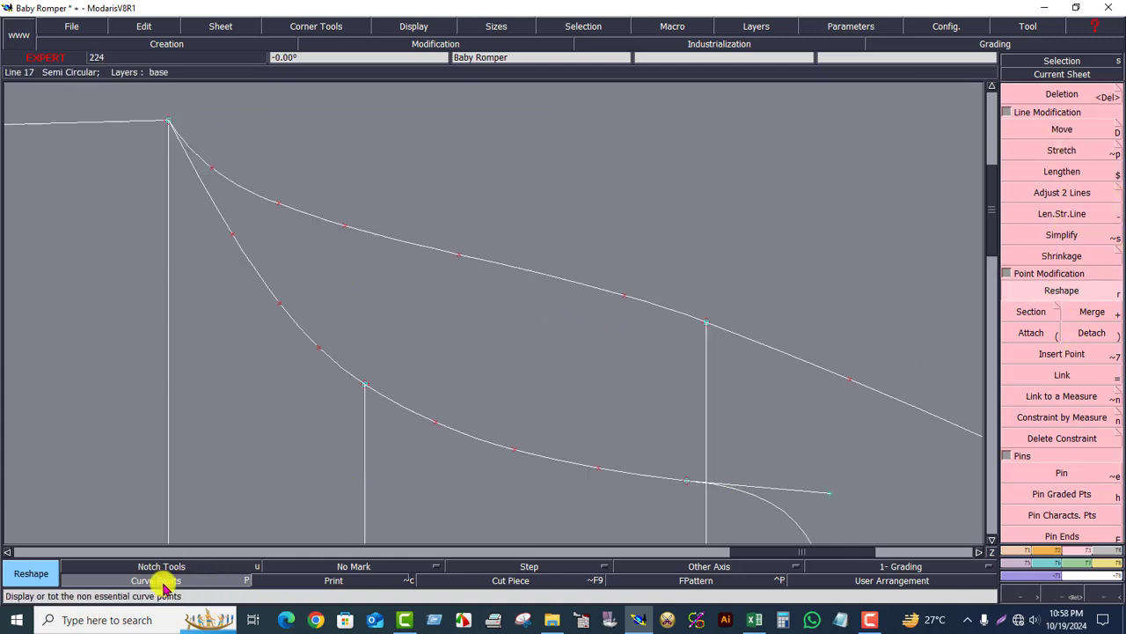
{"action": "left_click", "coordinate": [452, 251]}
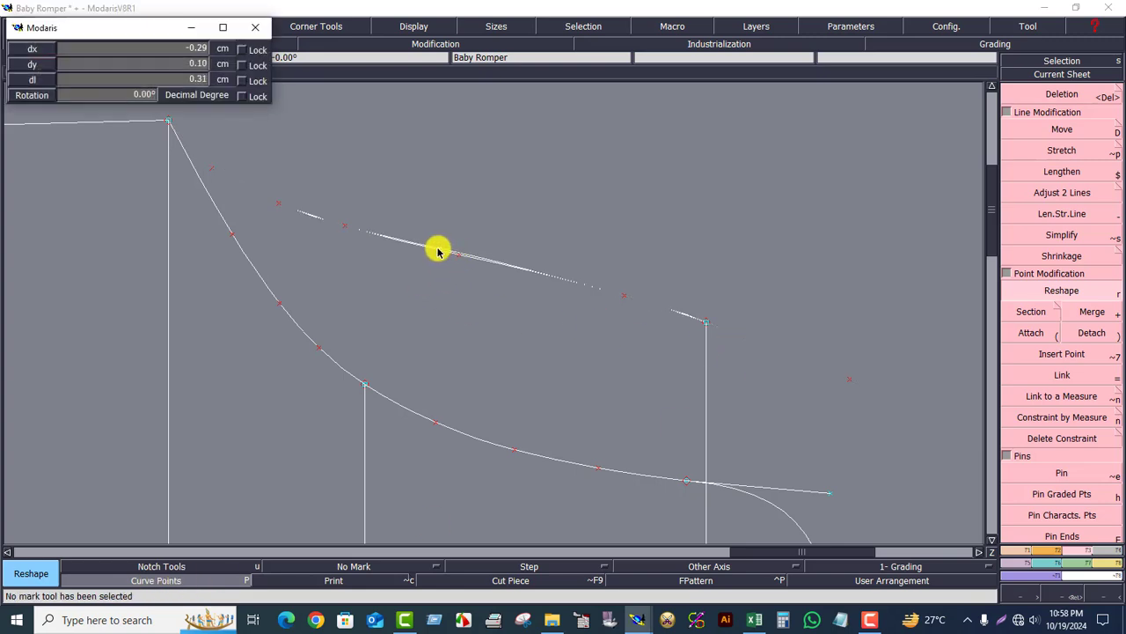
{"action": "left_click", "coordinate": [439, 249]}
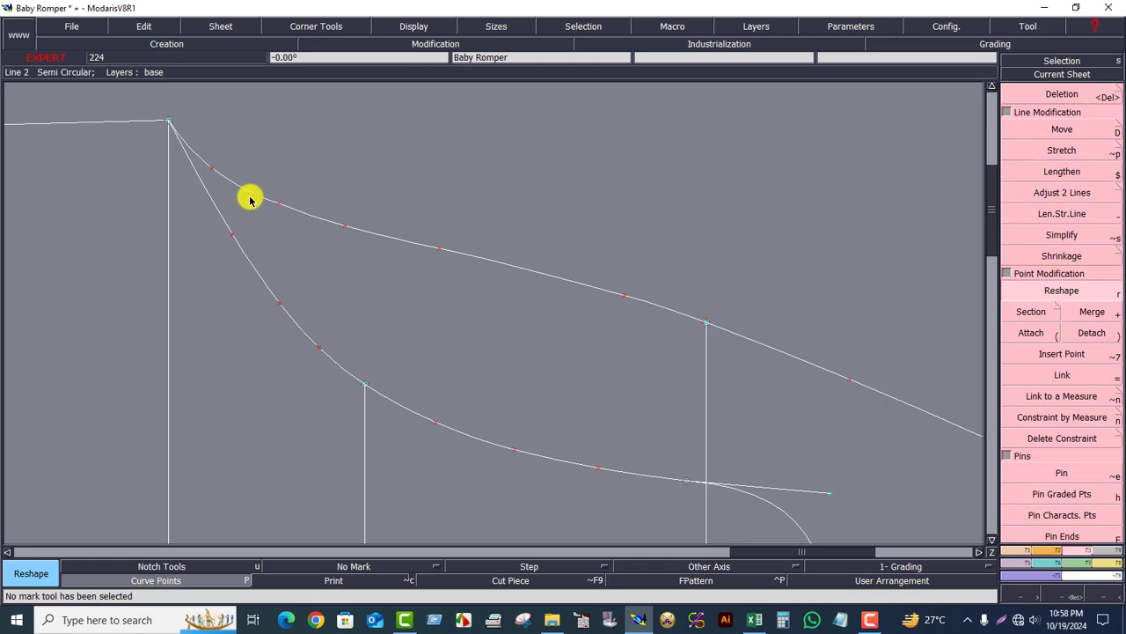
- Smooth the outer leg curve by adjusting two curve points near its upper end and shifting the one before the vertical line about 0.4 cm
{"action": "left_click", "coordinate": [276, 205]}
{"action": "left_click", "coordinate": [276, 205]}
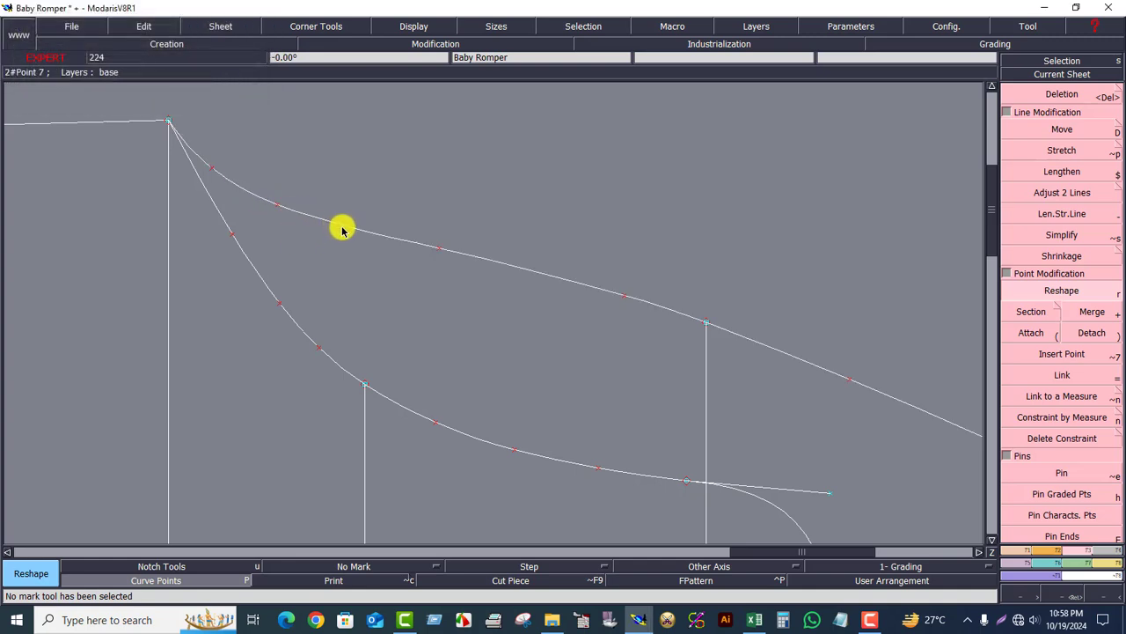
{"action": "left_click", "coordinate": [343, 230]}
{"action": "left_click", "coordinate": [353, 229]}
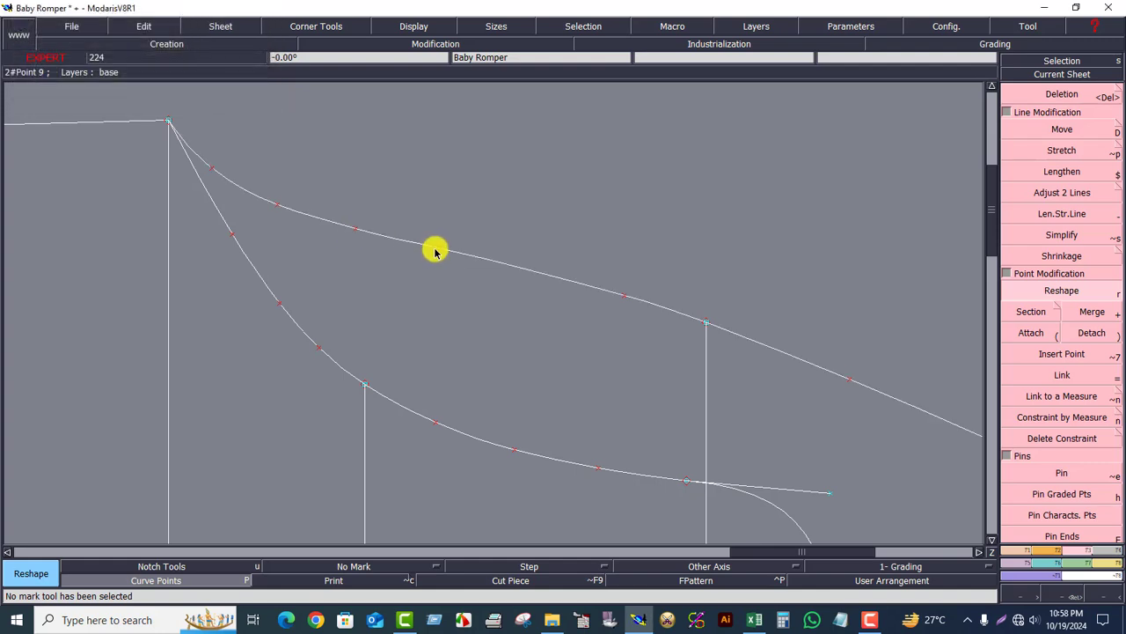
{"action": "left_click", "coordinate": [621, 292]}
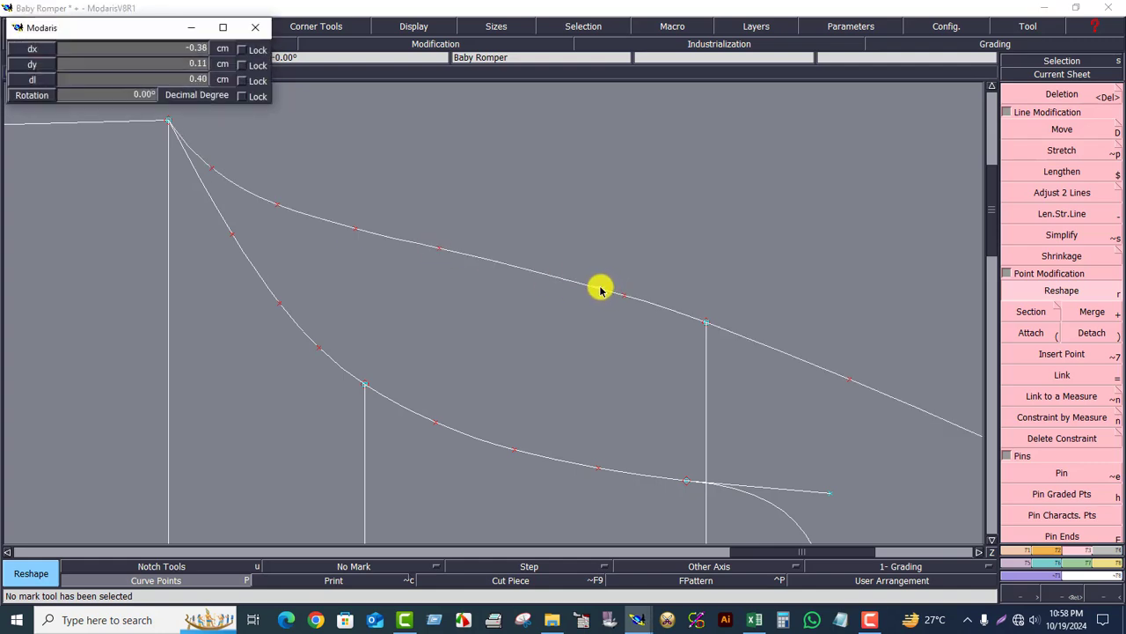
{"action": "left_click", "coordinate": [599, 288]}
{"action": "left_click", "coordinate": [1062, 74]}
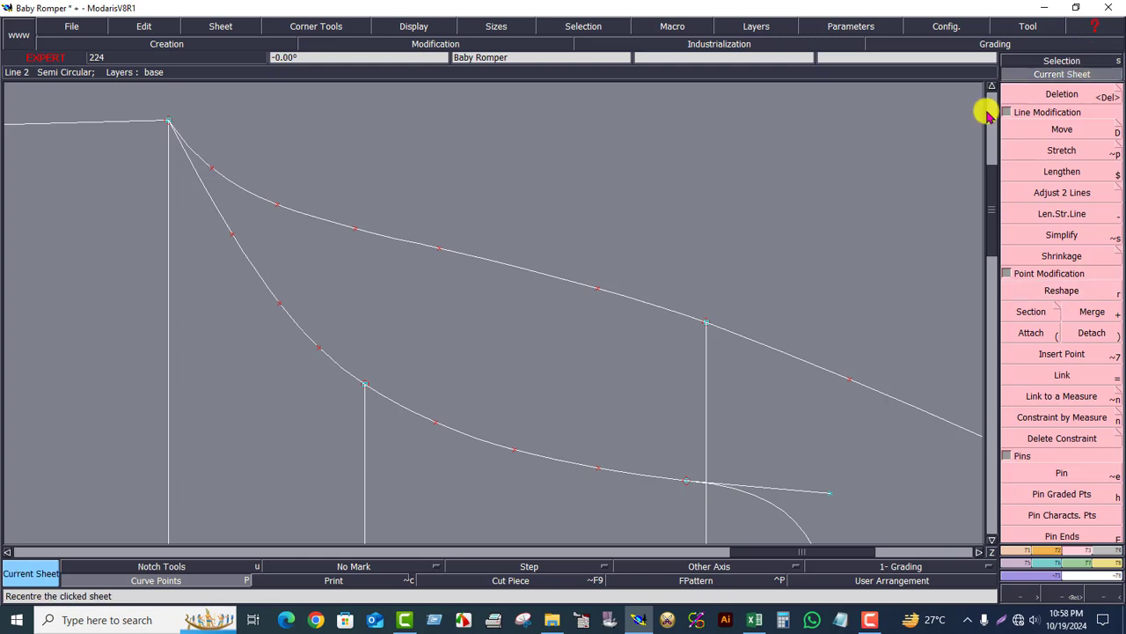
{"action": "left_click", "coordinate": [679, 257]}
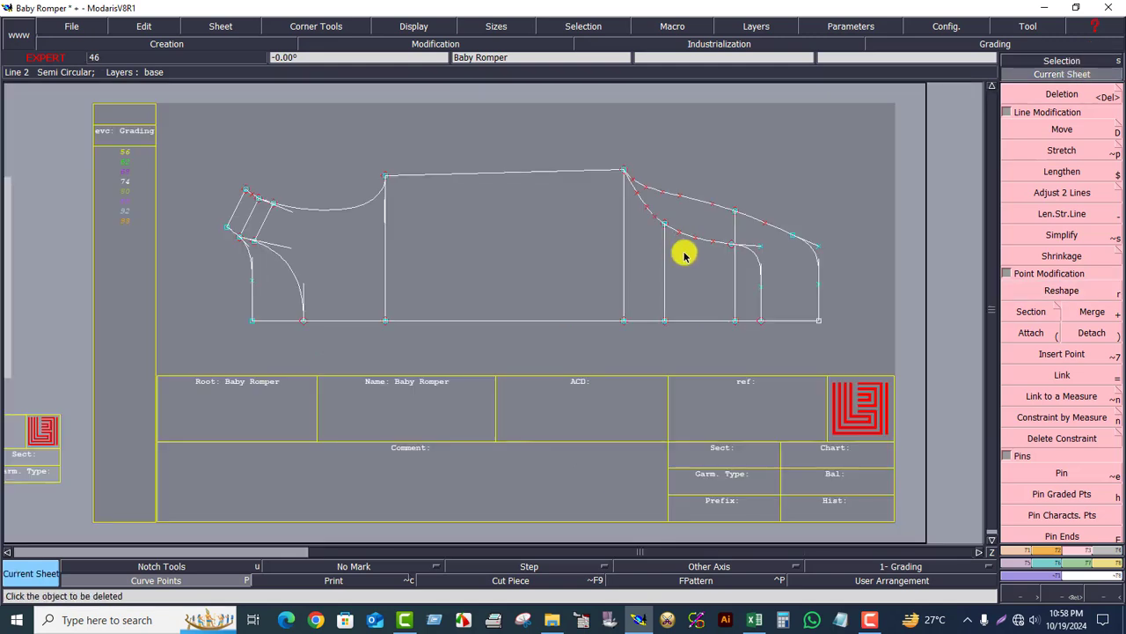
- Reshape the outer rounded crotch curve by slightly extending its vertical handle upward
{"action": "left_click", "coordinate": [1065, 598]}
{"action": "left_click_drag", "start_coordinate": [649, 204], "coordinate": [880, 364]}
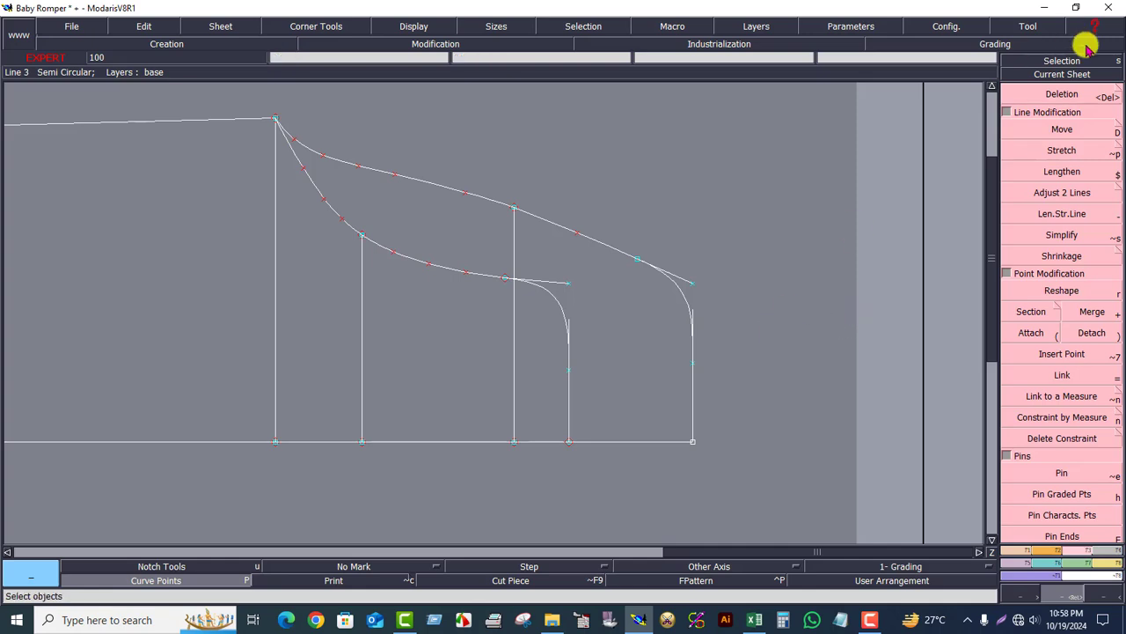
{"action": "left_click", "coordinate": [1062, 74]}
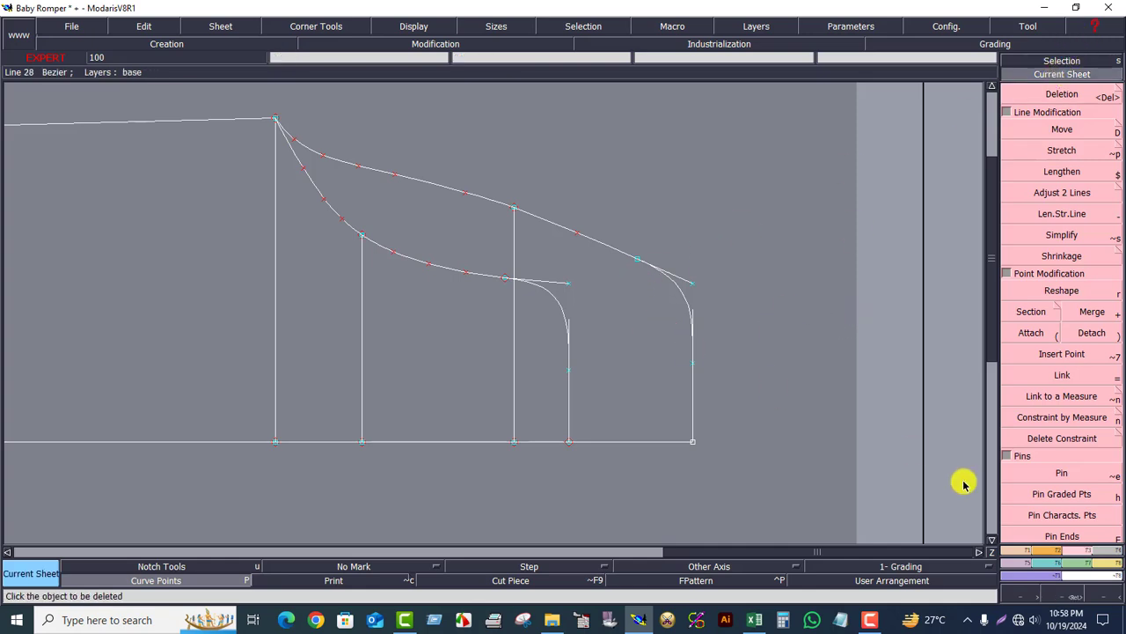
{"action": "left_click", "coordinate": [1062, 594]}
{"action": "left_click_drag", "start_coordinate": [424, 165], "coordinate": [830, 455]}
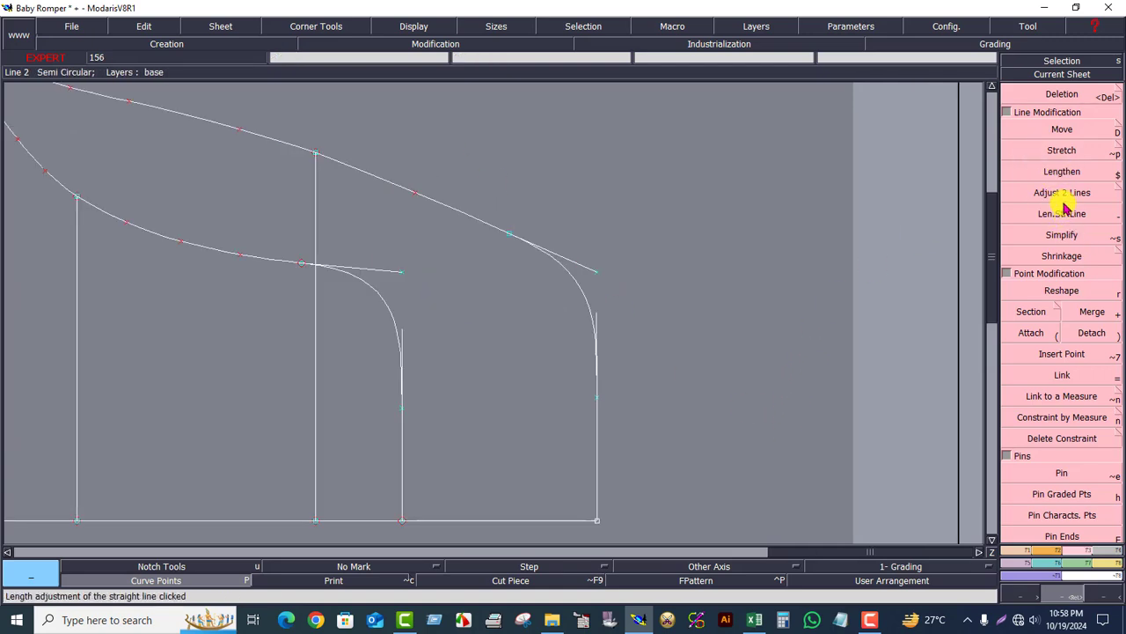
{"action": "left_click", "coordinate": [1047, 290]}
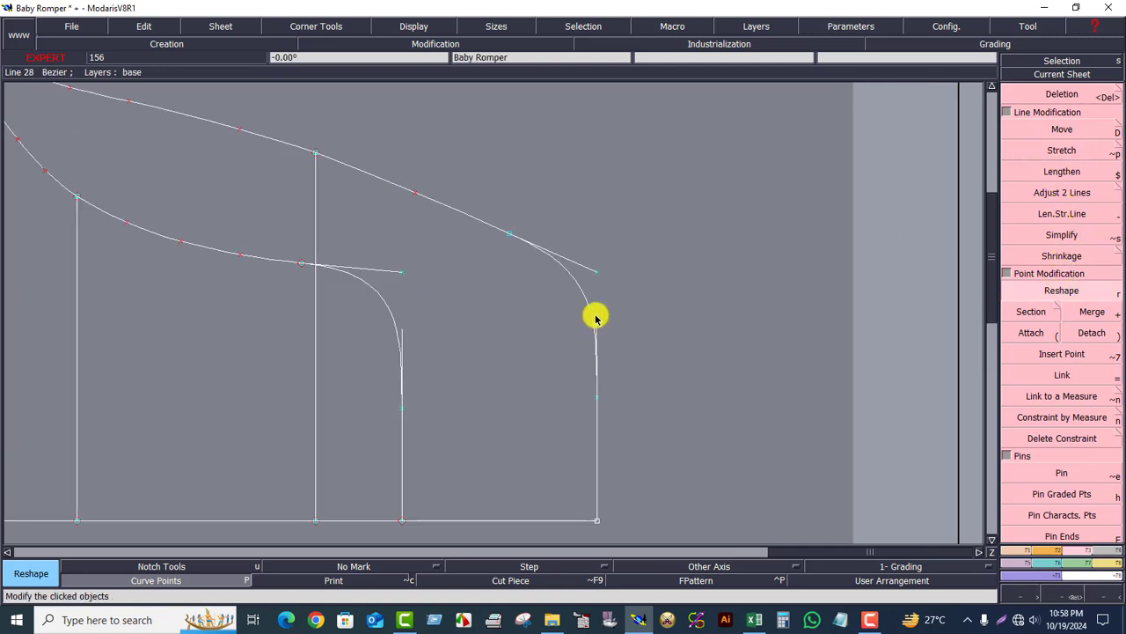
{"action": "left_click", "coordinate": [595, 317]}
{"action": "left_click", "coordinate": [595, 308]}
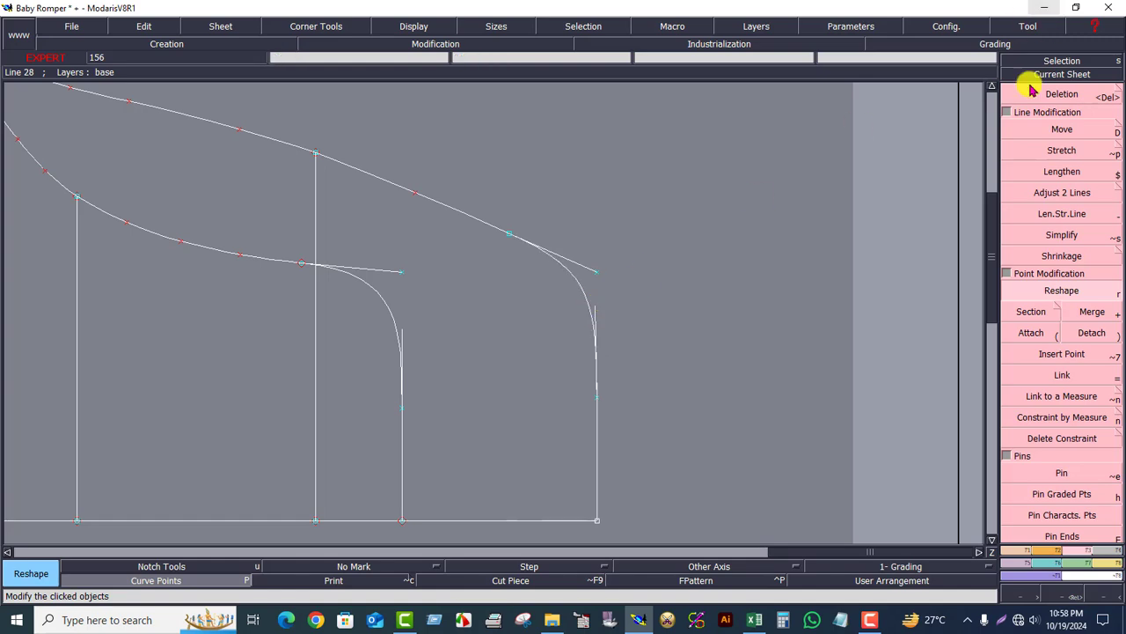
{"action": "left_click", "coordinate": [1052, 75]}
{"action": "left_click", "coordinate": [619, 200]}
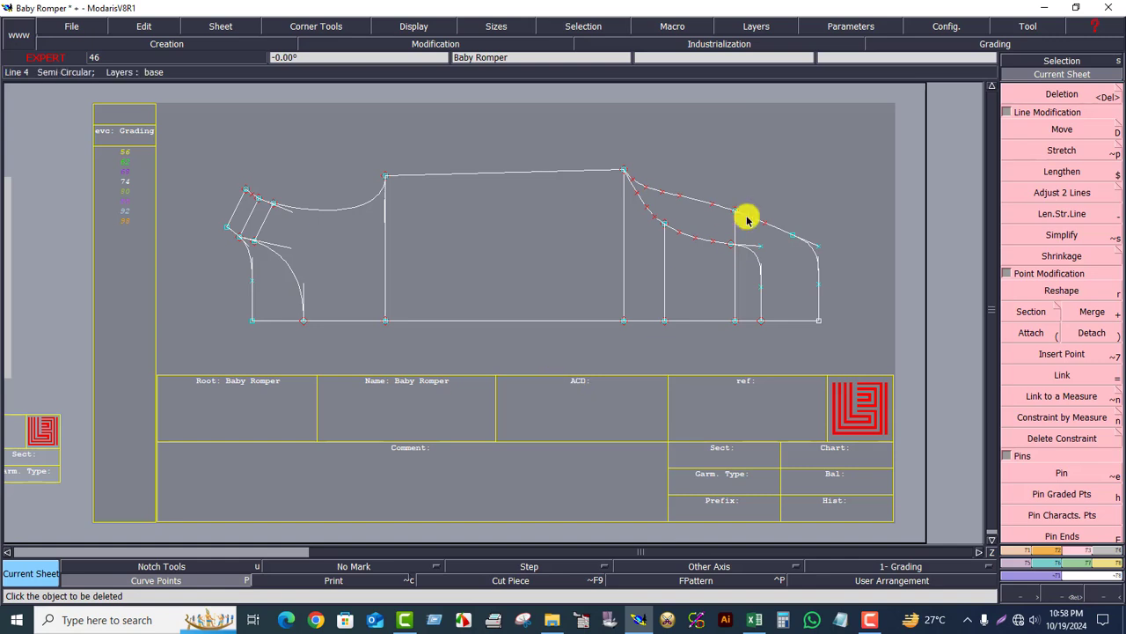
- Review the whole romper pattern and check the Baby Romper size chart in Excel before returning to Modaris
{"action": "left_click", "coordinate": [1089, 597]}
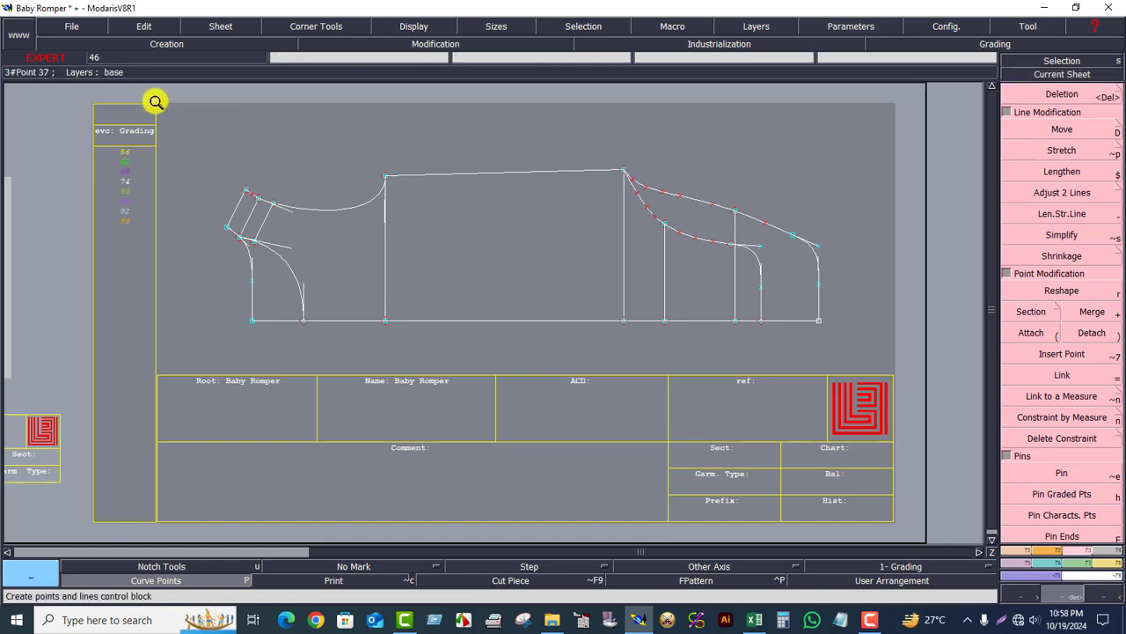
{"action": "left_click_drag", "start_coordinate": [155, 100], "coordinate": [915, 389]}
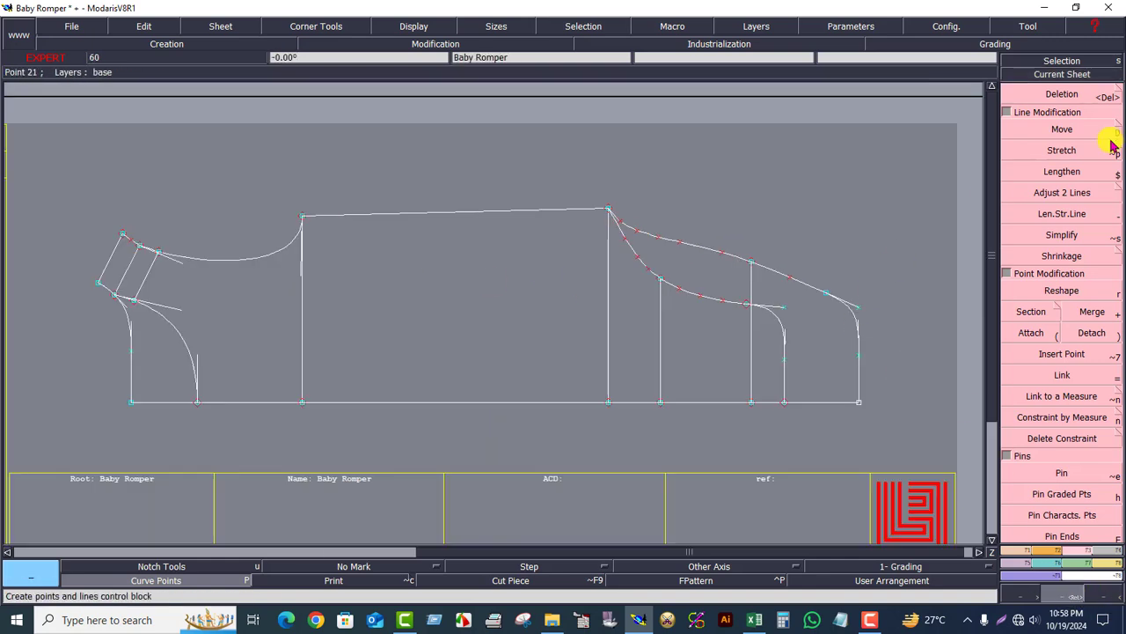
{"action": "left_click", "coordinate": [671, 194]}
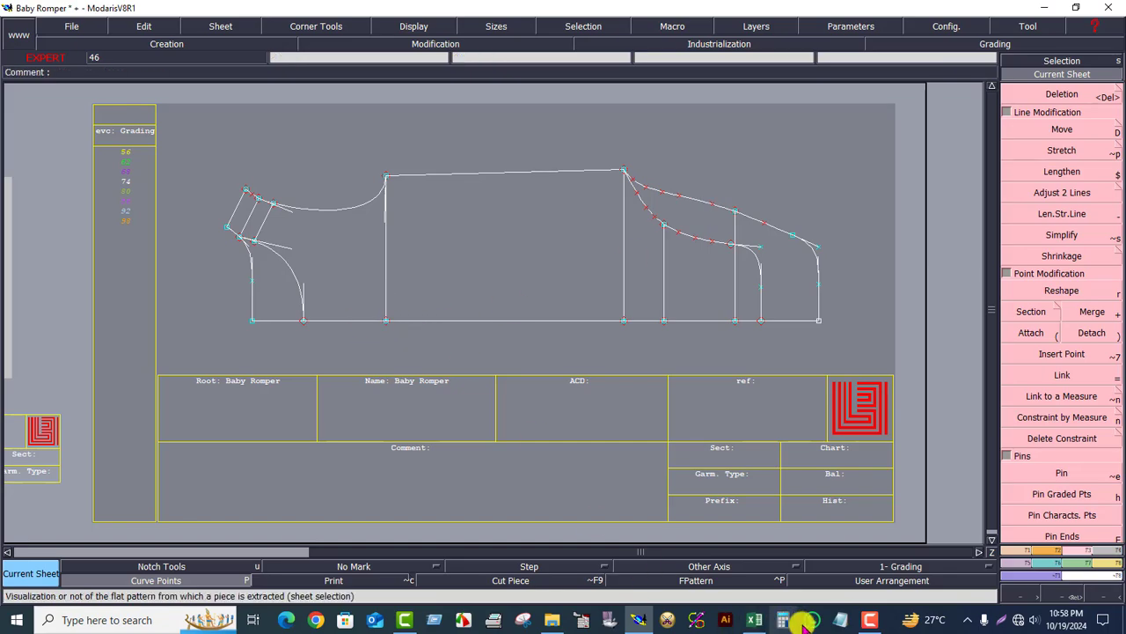
{"action": "left_click", "coordinate": [754, 620]}
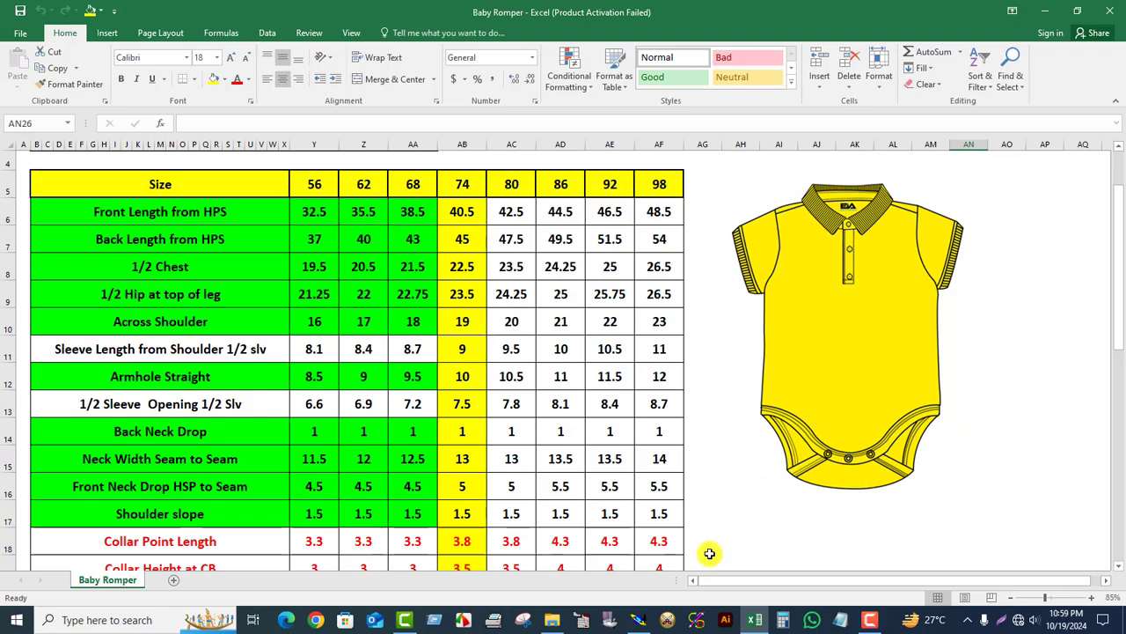
{"action": "left_click", "coordinate": [638, 620]}
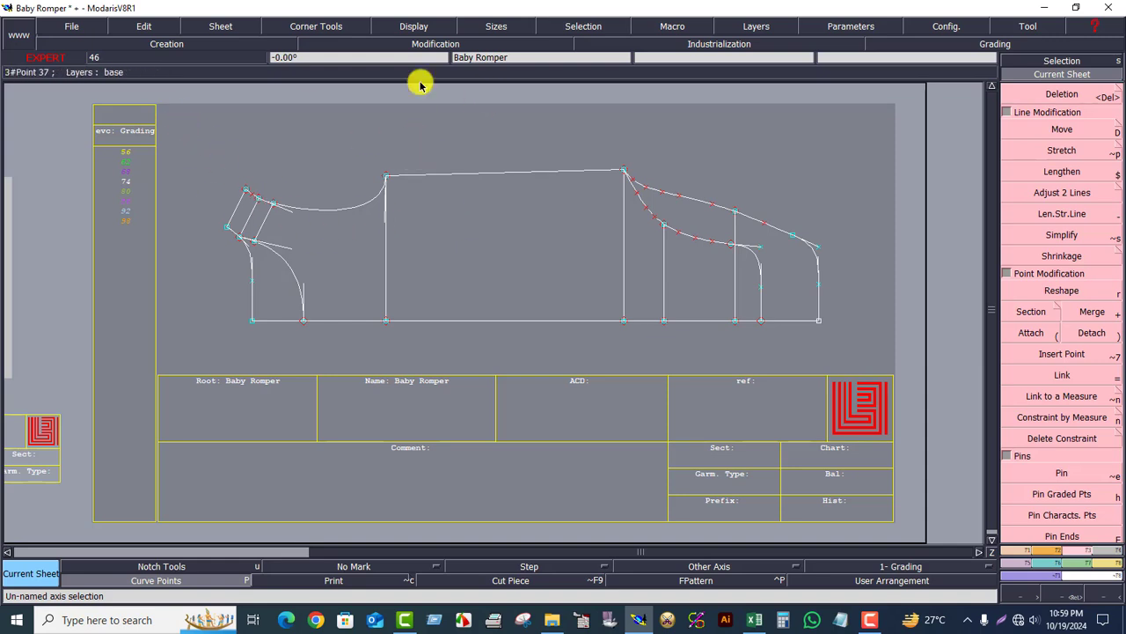
- Hide the curve points on the romper pattern
{"action": "left_click", "coordinate": [139, 579]}
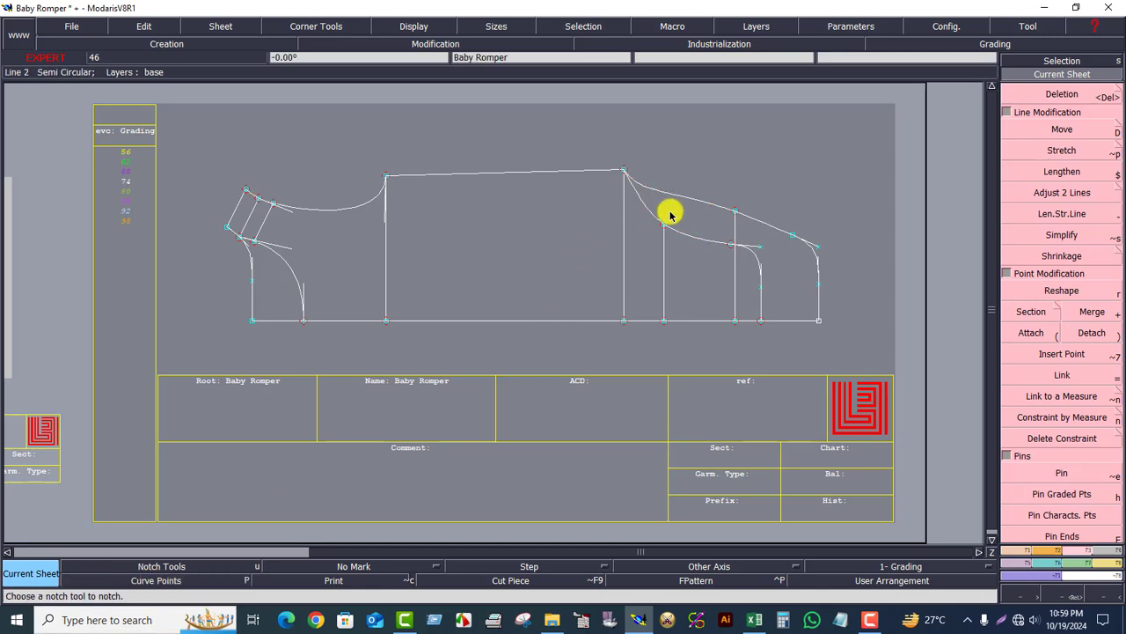